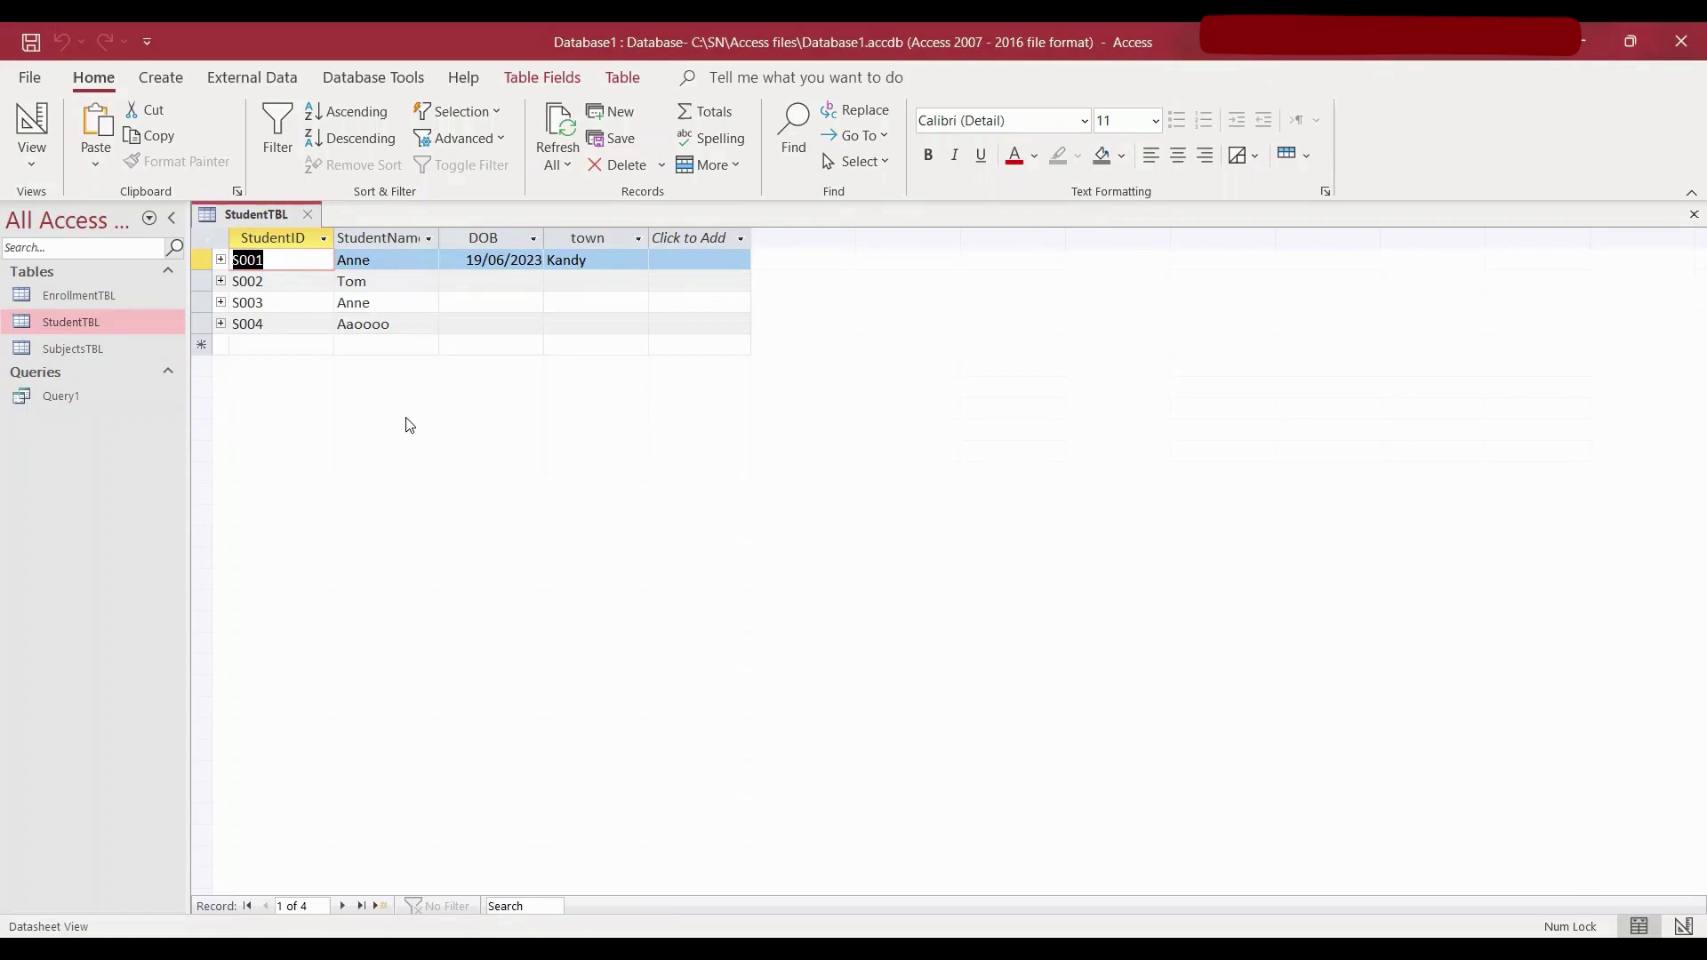
- Check StudentTBL's field design and try to add a record with the duplicate StudentID S001 and StudentName S
left_click(43, 115)
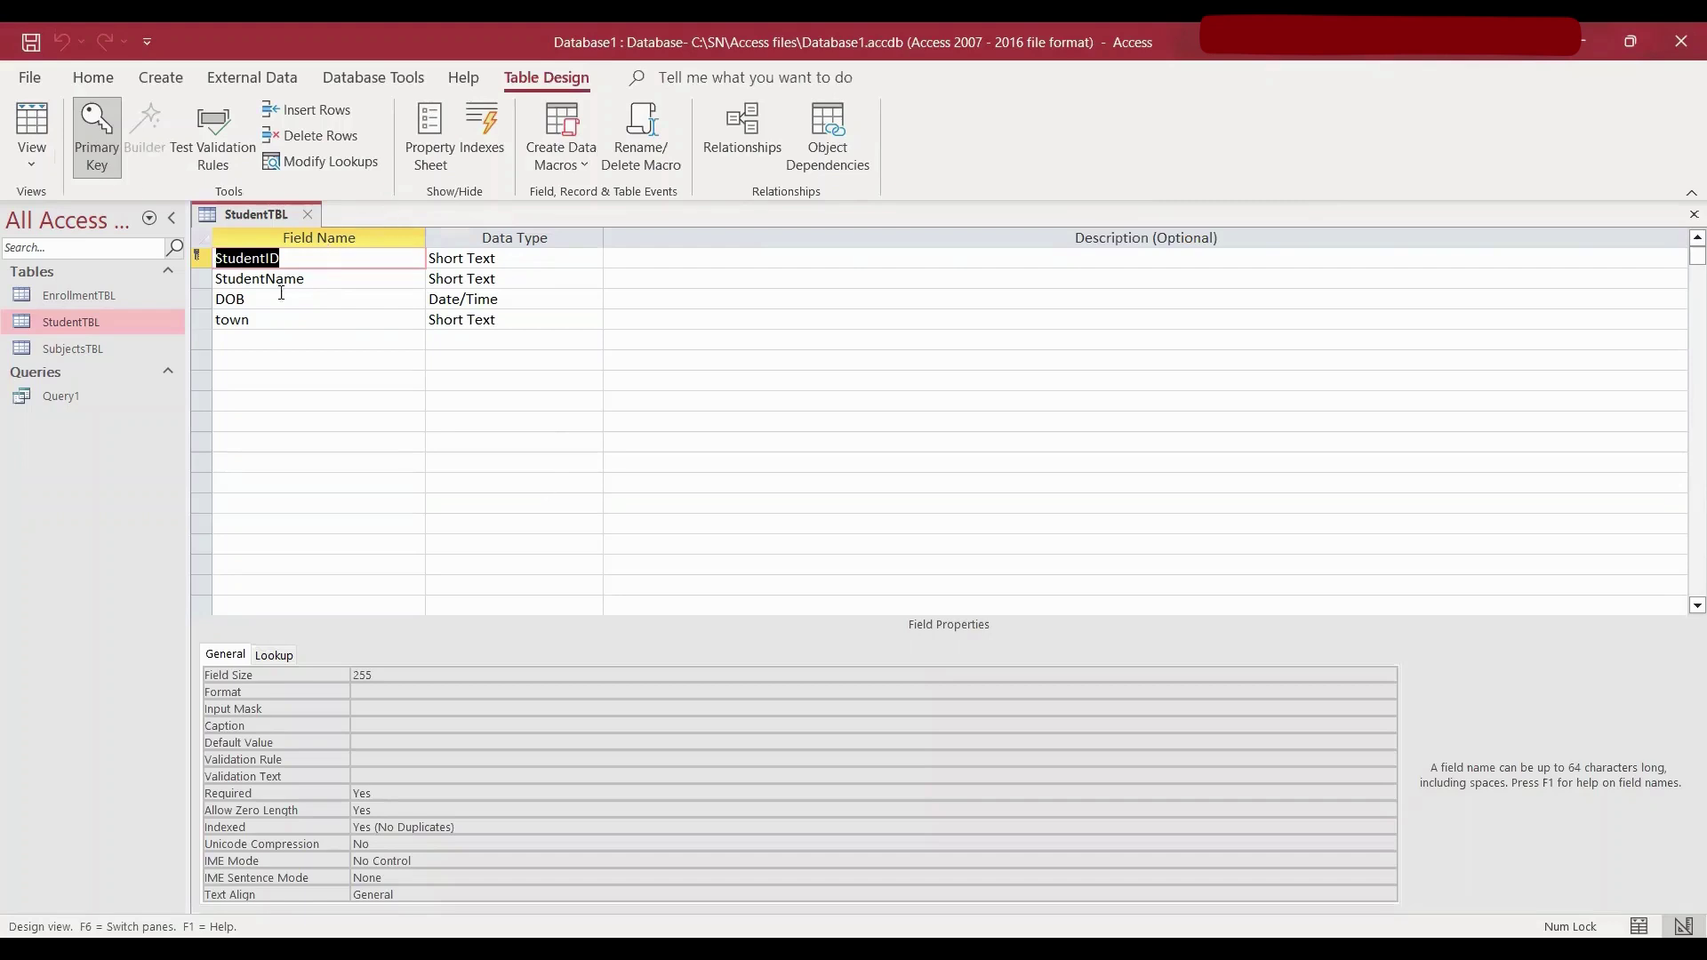
left_click(45, 119)
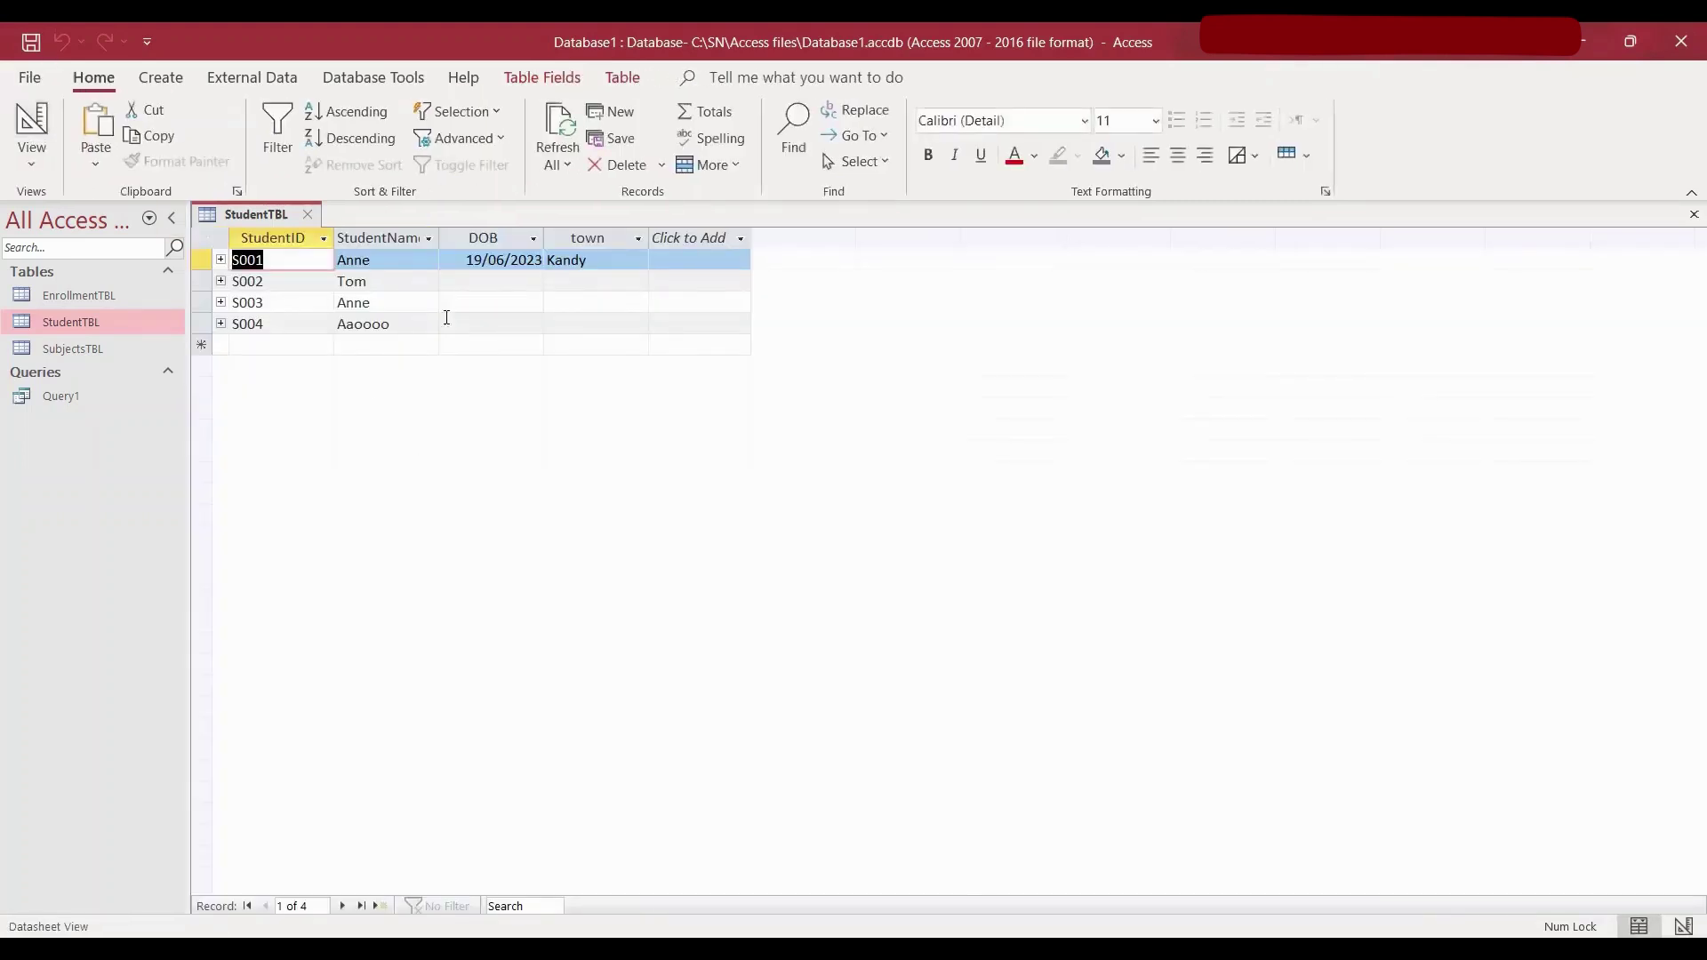
left_click(287, 344)
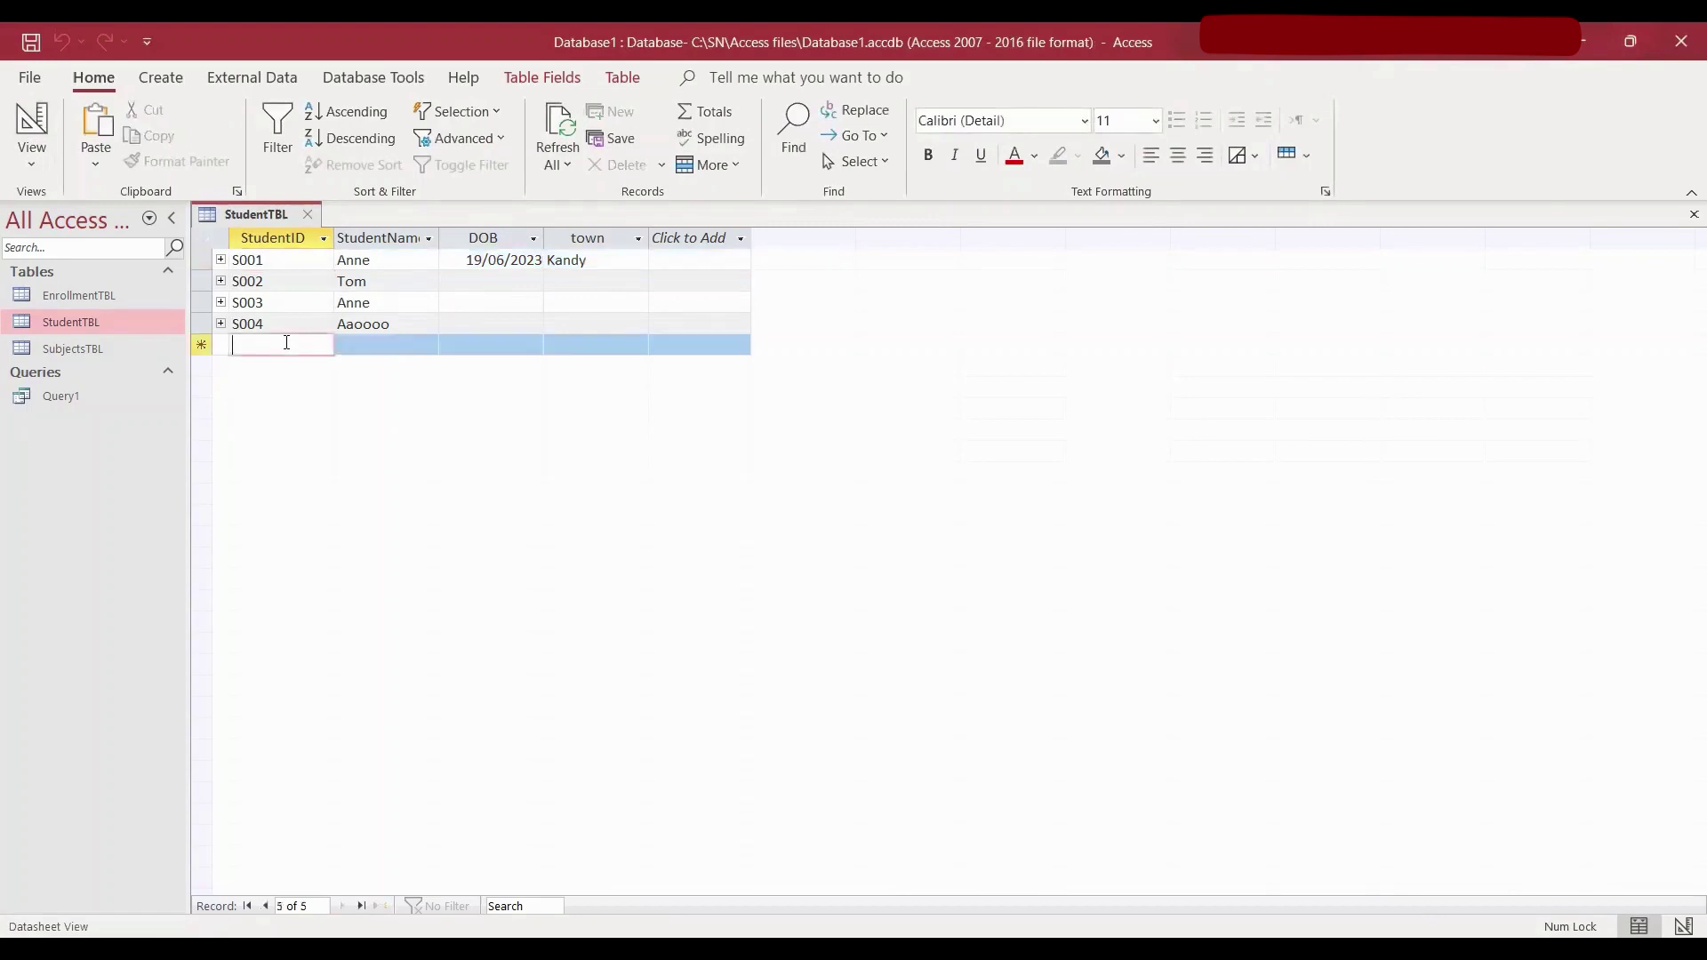
type("S")
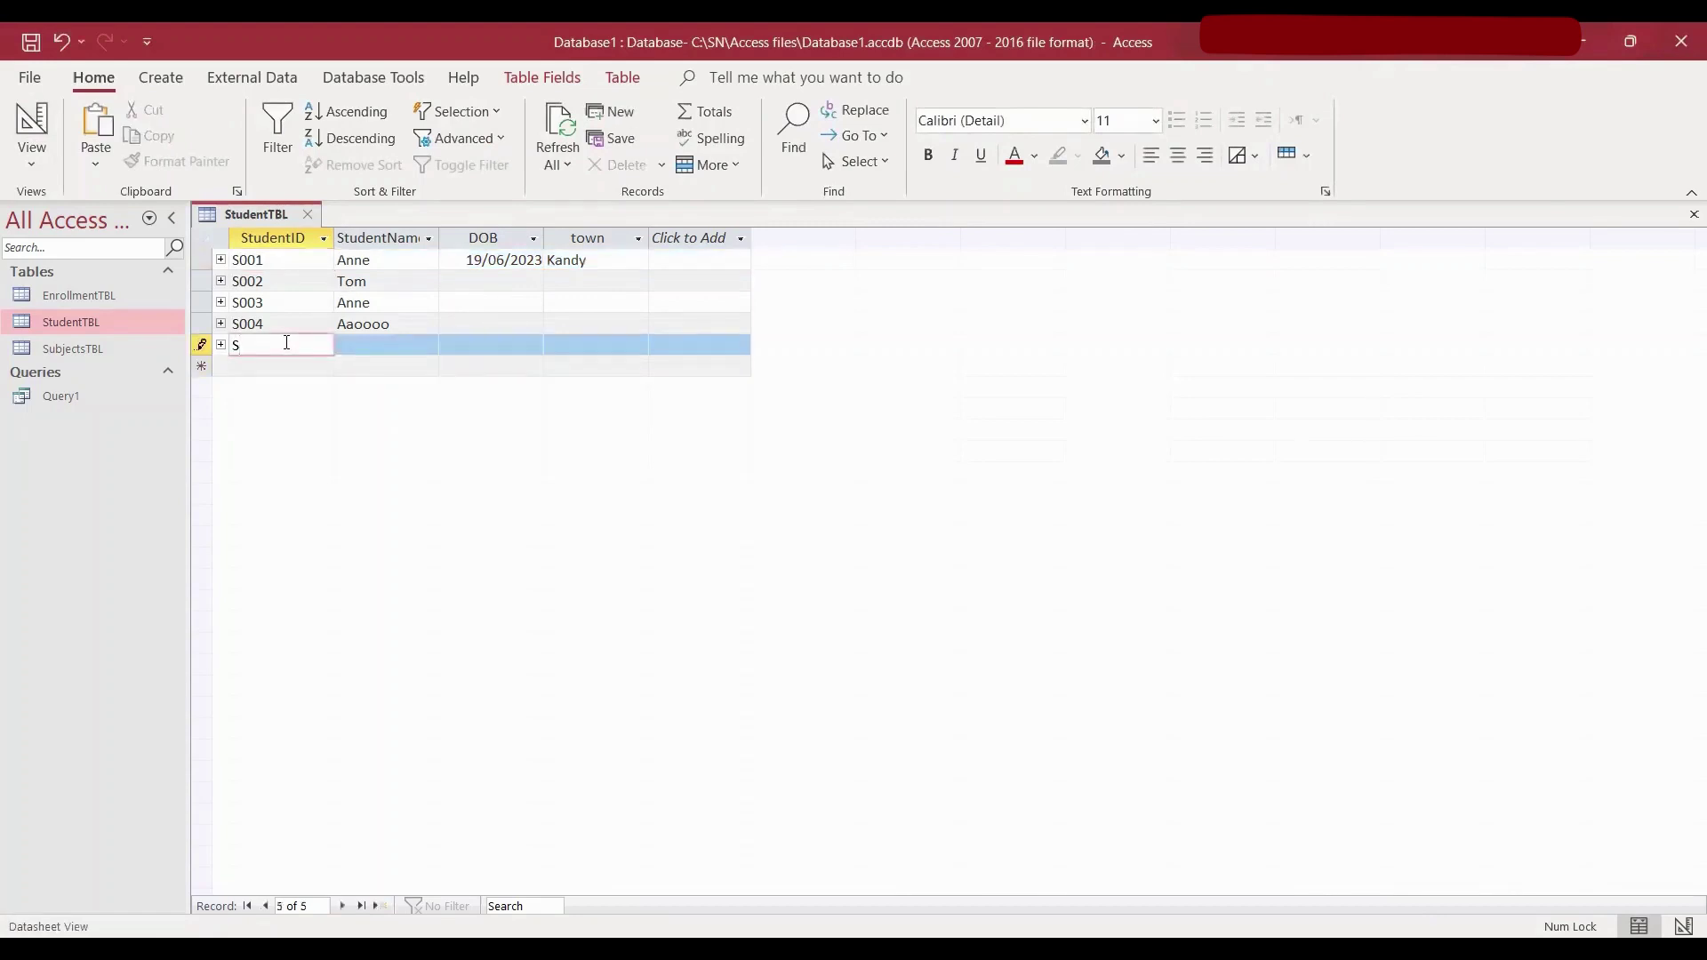
type("001")
left_click(407, 344)
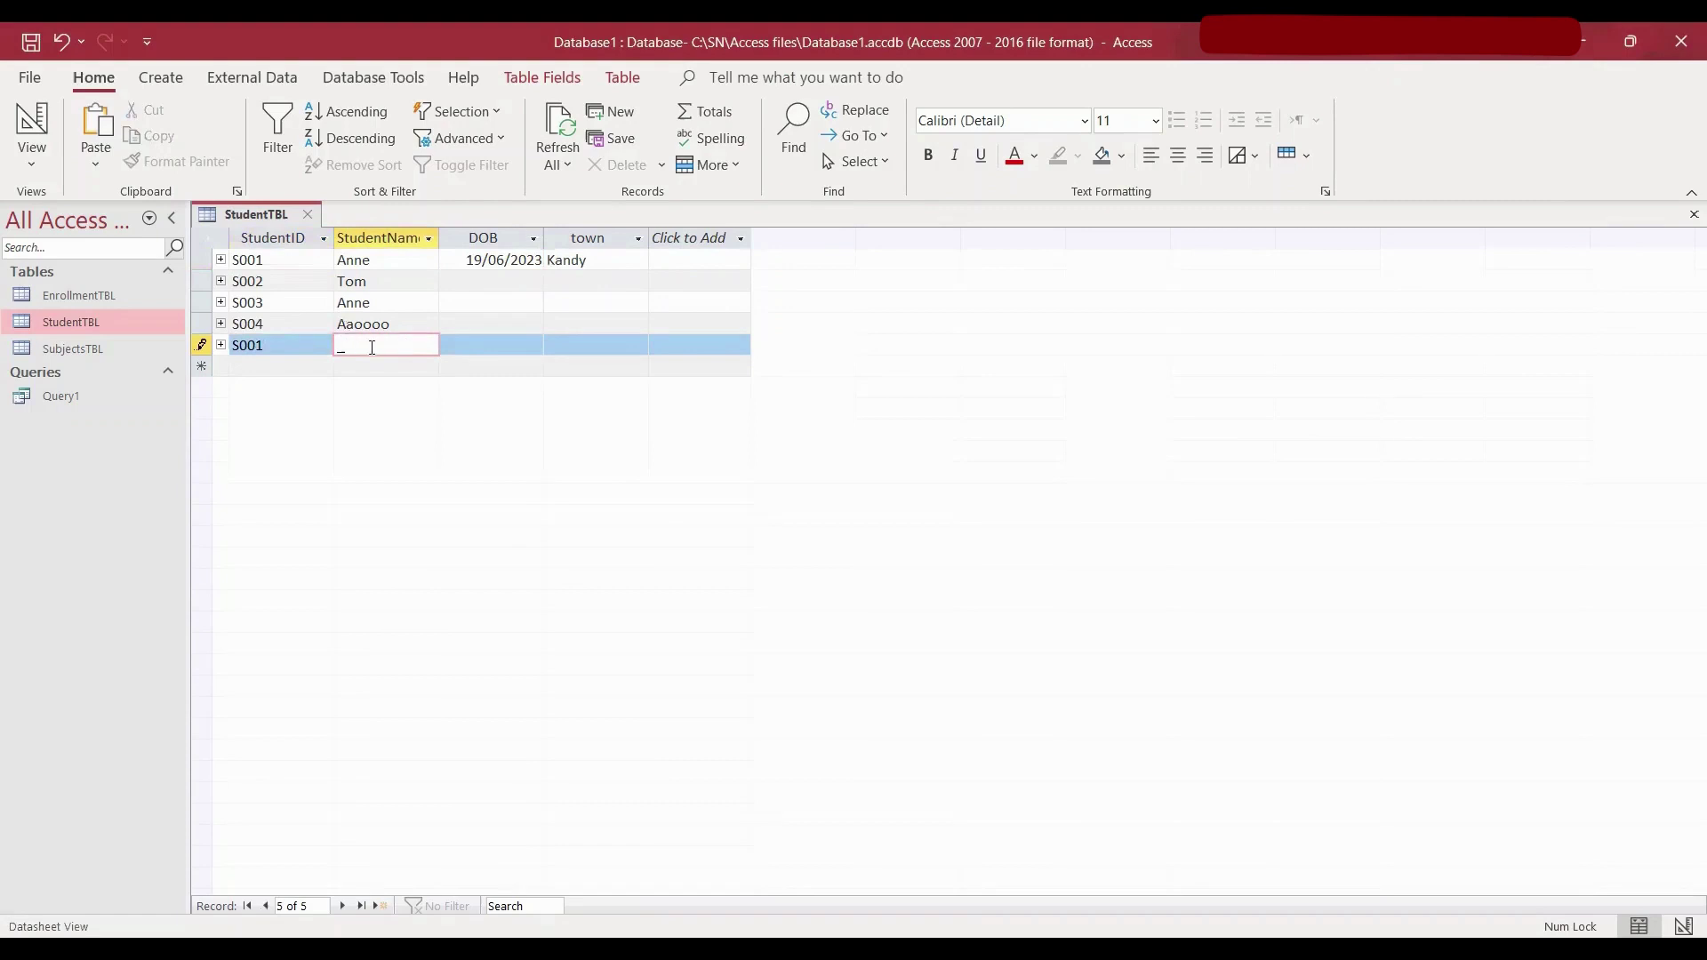
double_click(371, 347)
type("S")
key("Tab")
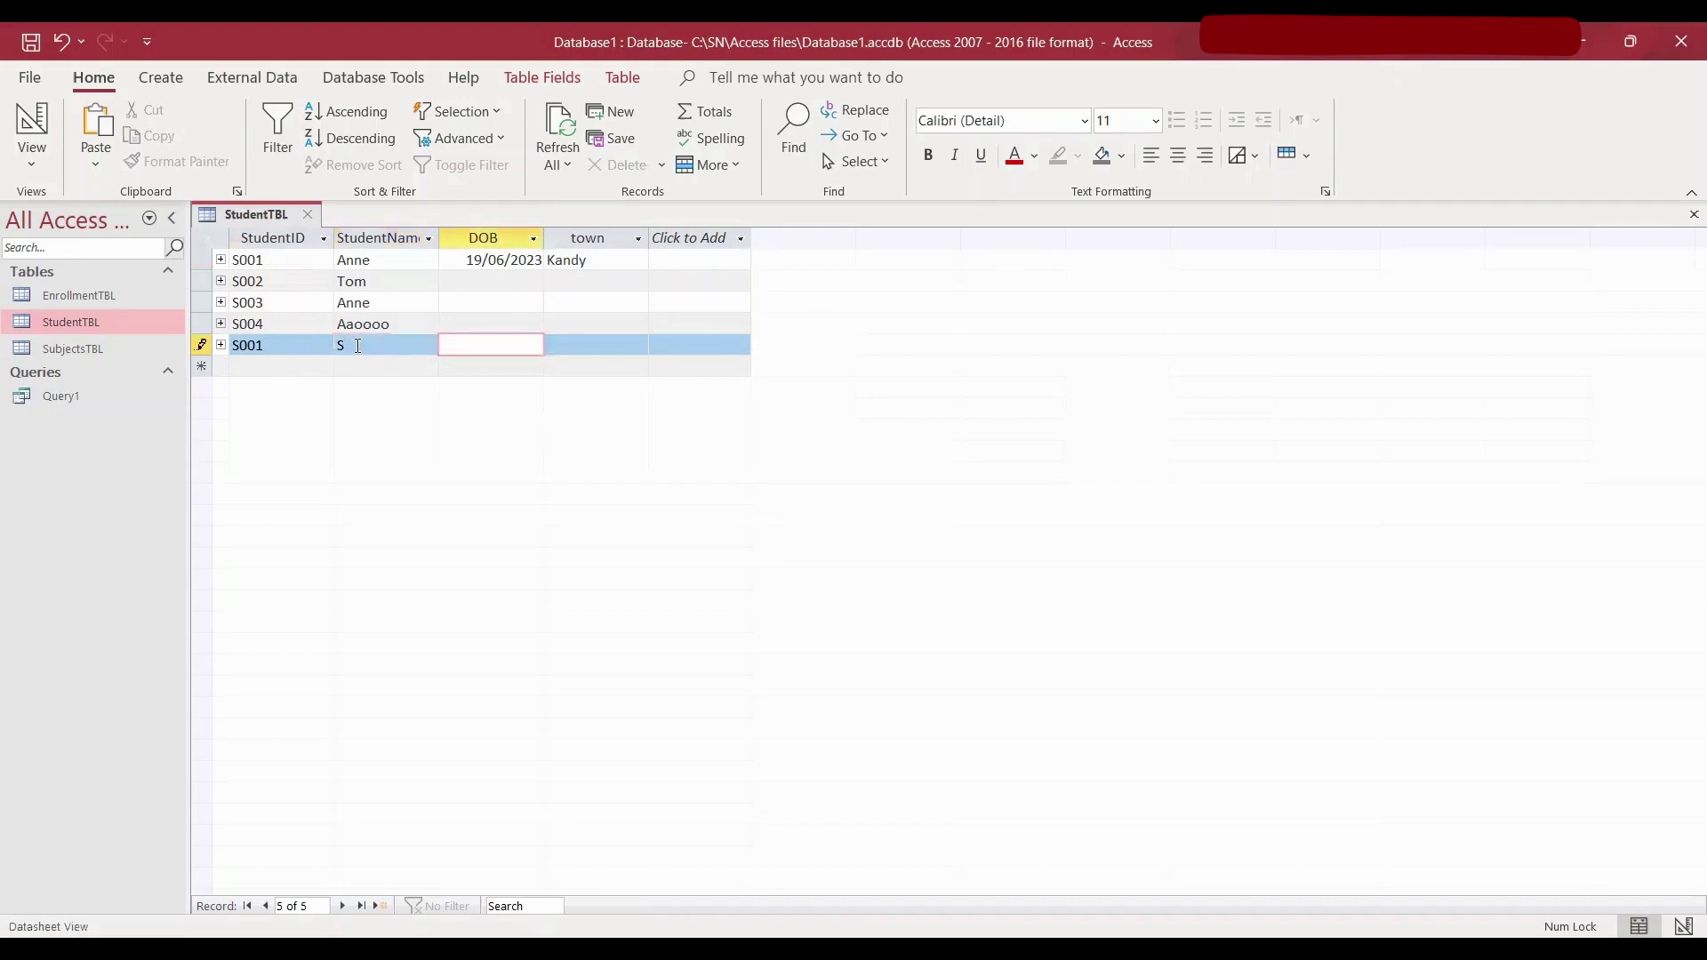
left_click(299, 374)
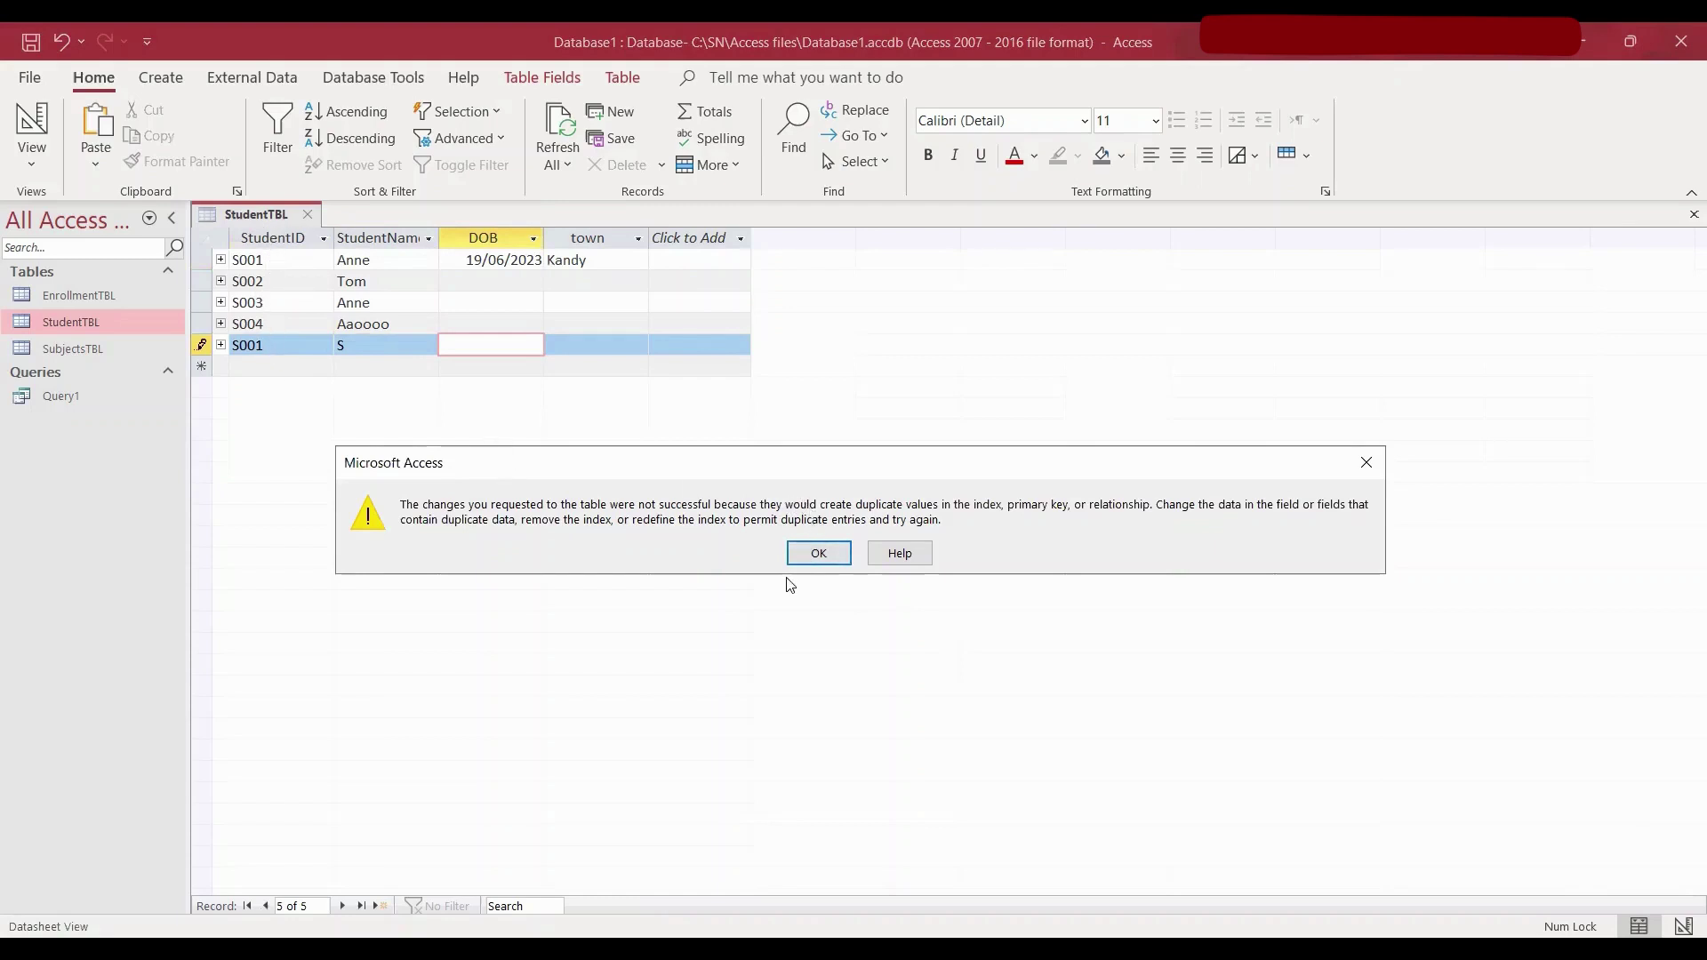
left_click(826, 551)
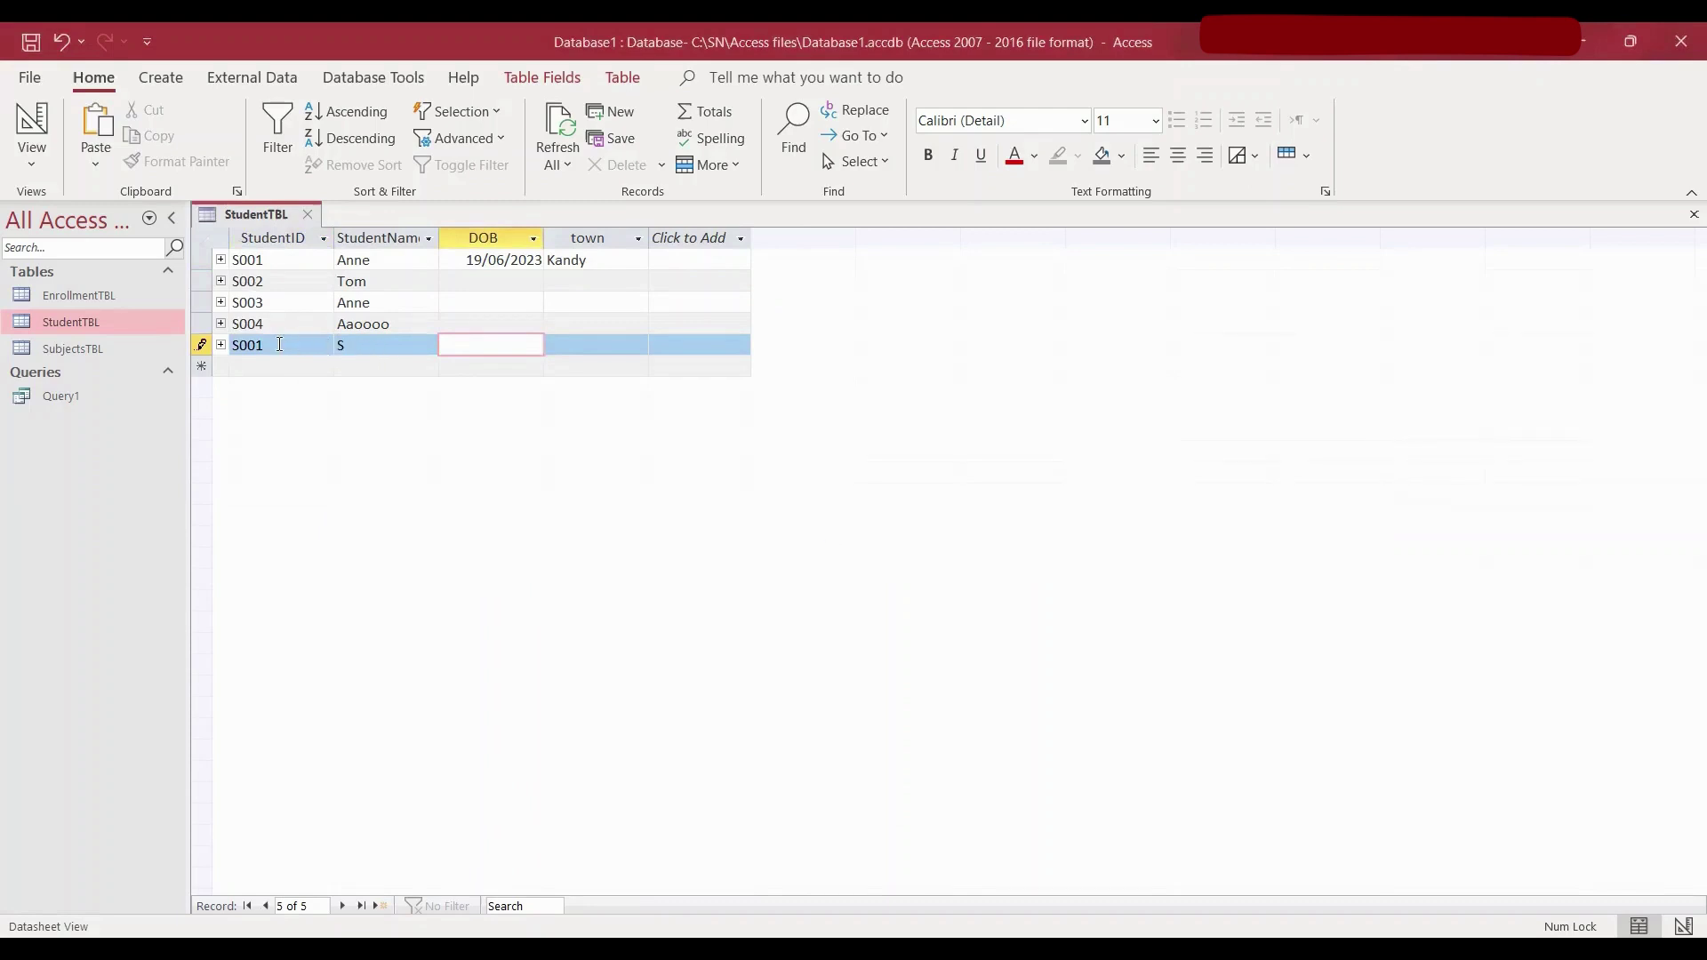
- Change the new StudentTBL record's StudentID to S005 and commit the record
left_click(279, 345)
key("BackSpace")
type("5")
left_click(288, 368)
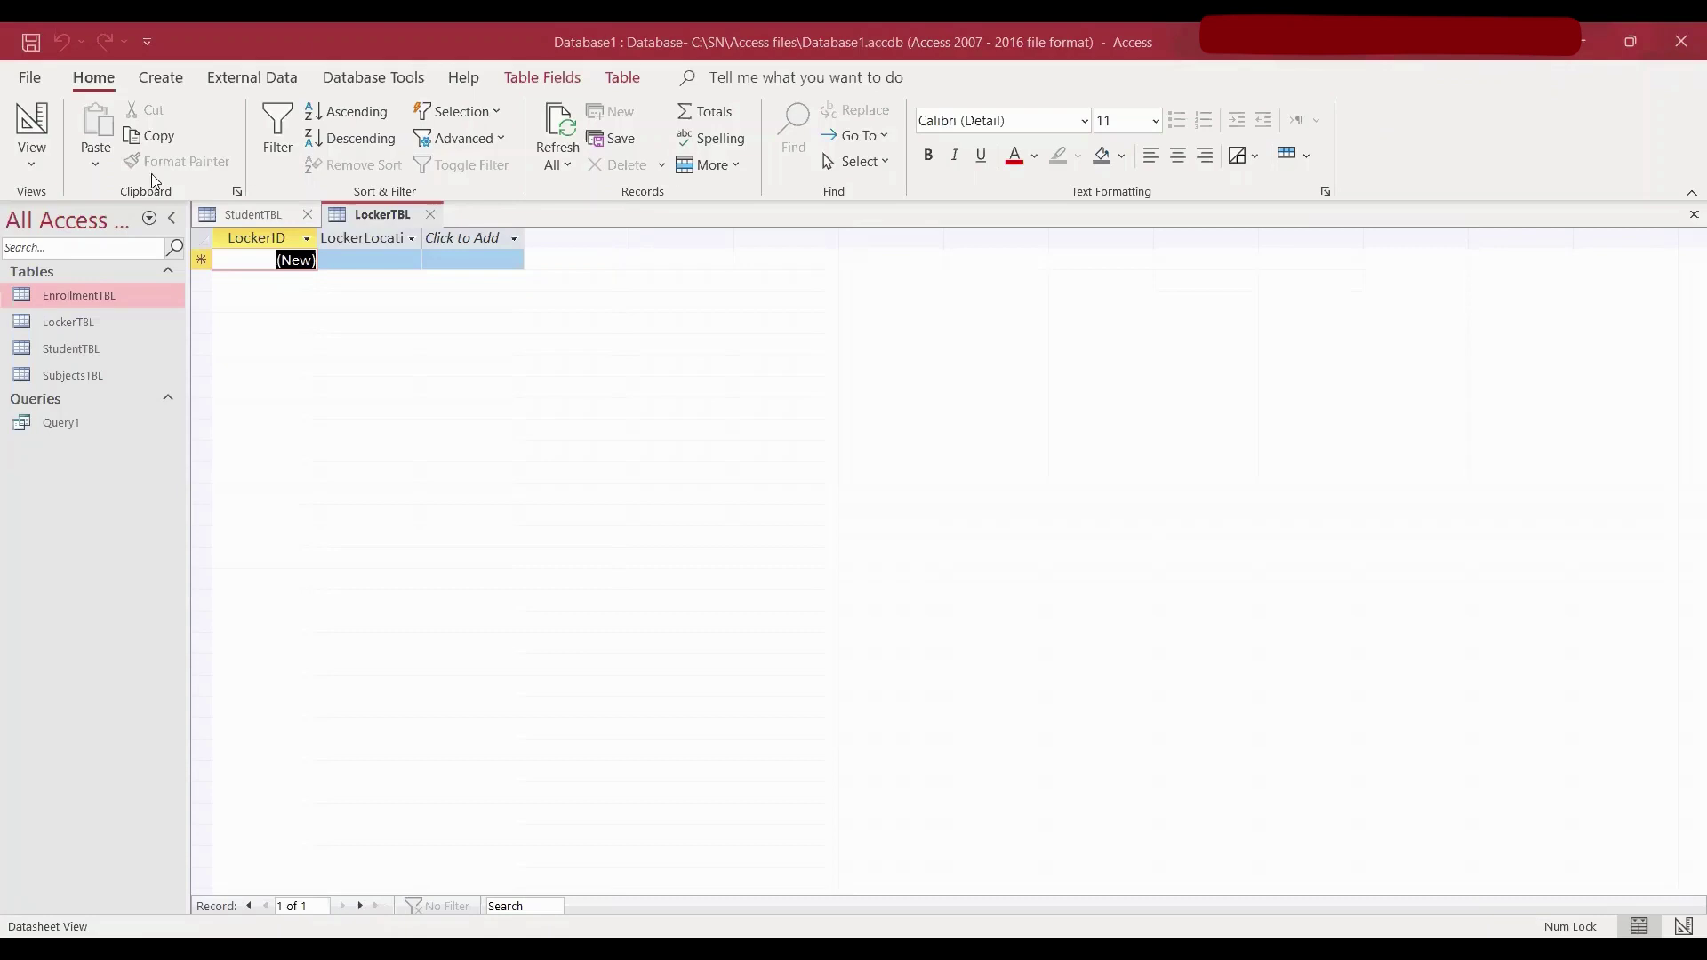
- Delete the LockerLocation field from LockerTBL's design and save the table
left_click(24, 124)
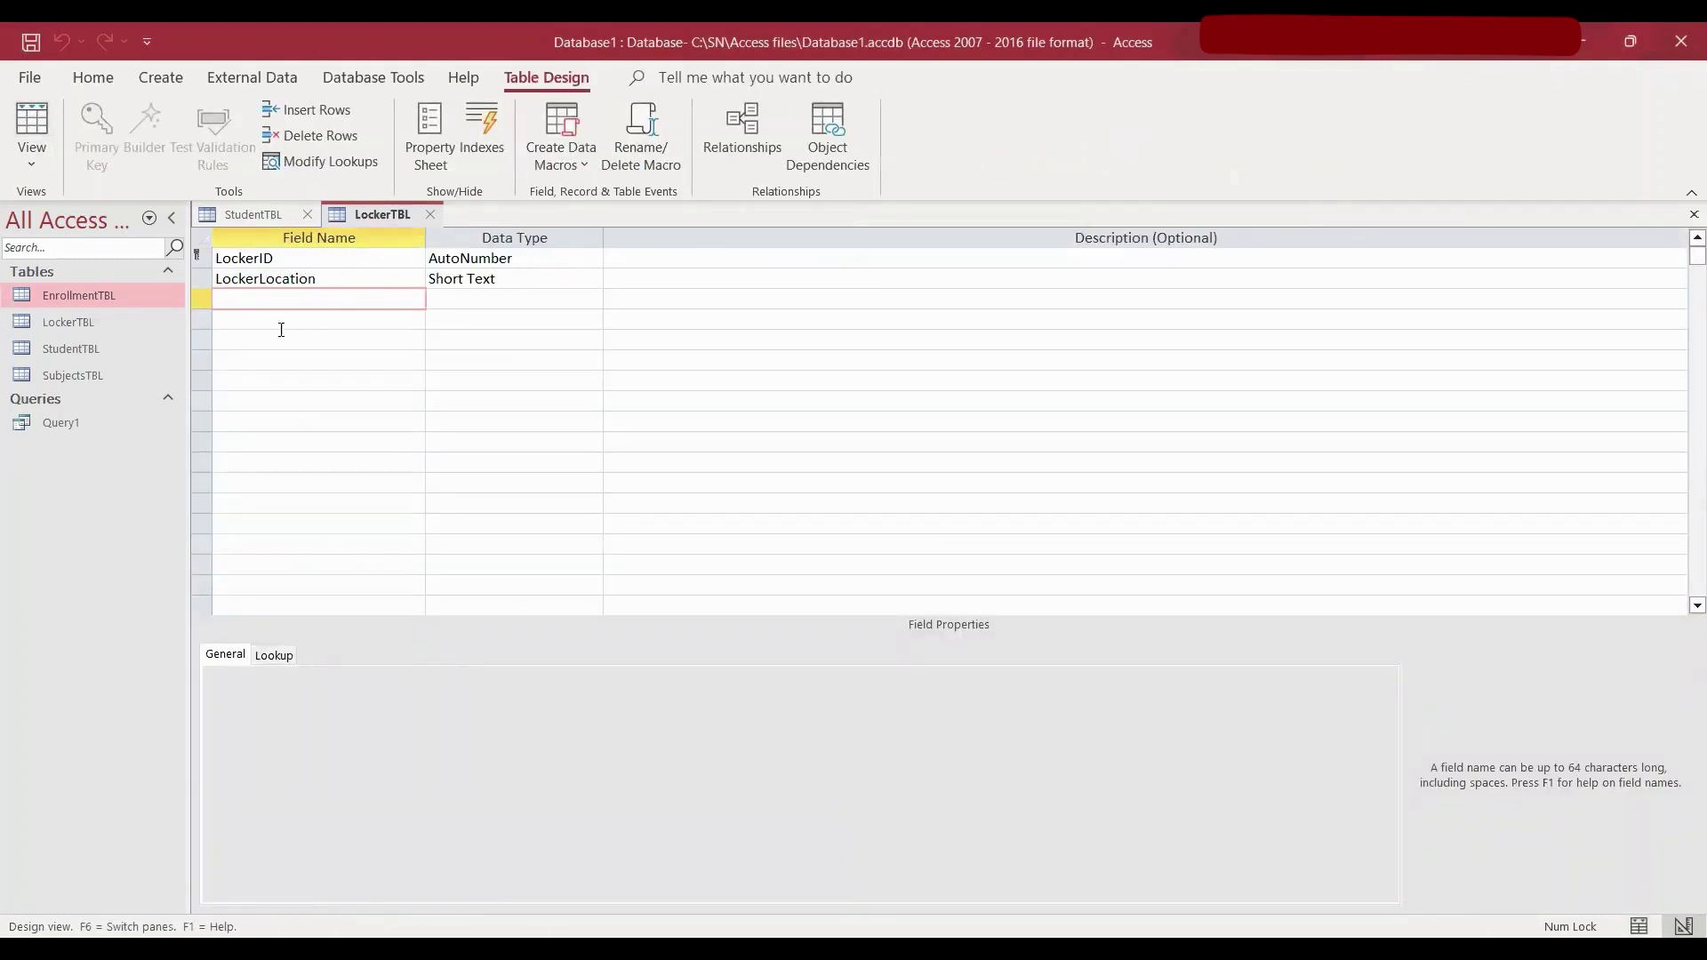
left_click(30, 126)
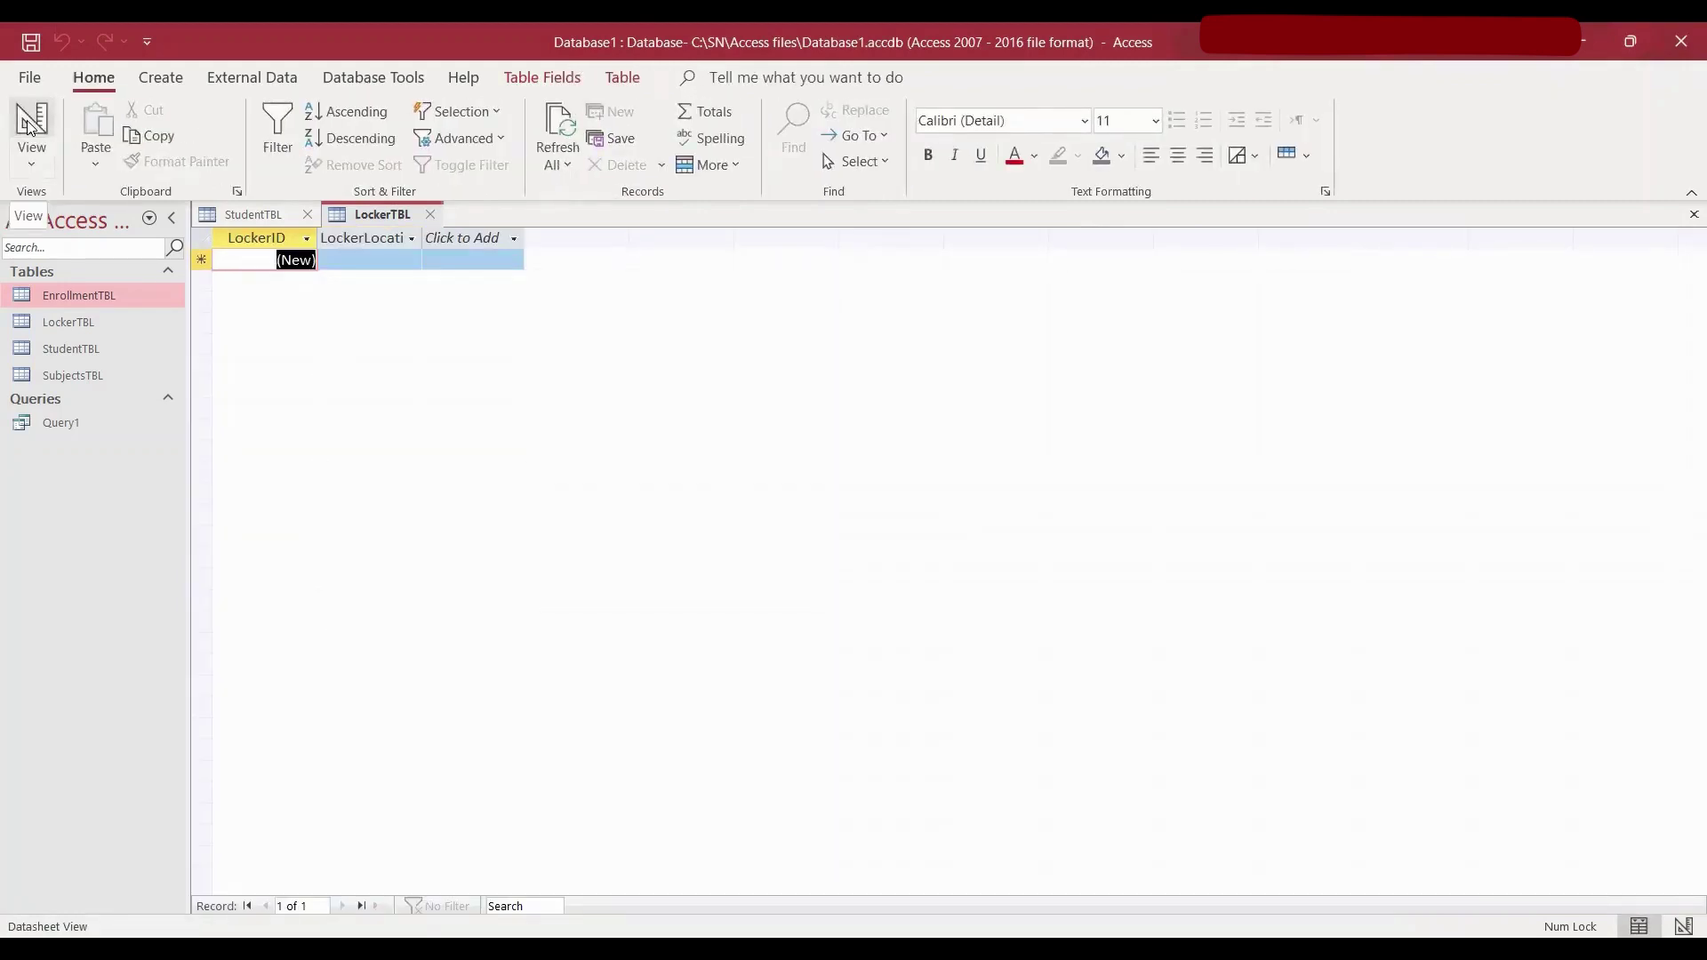
left_click(29, 126)
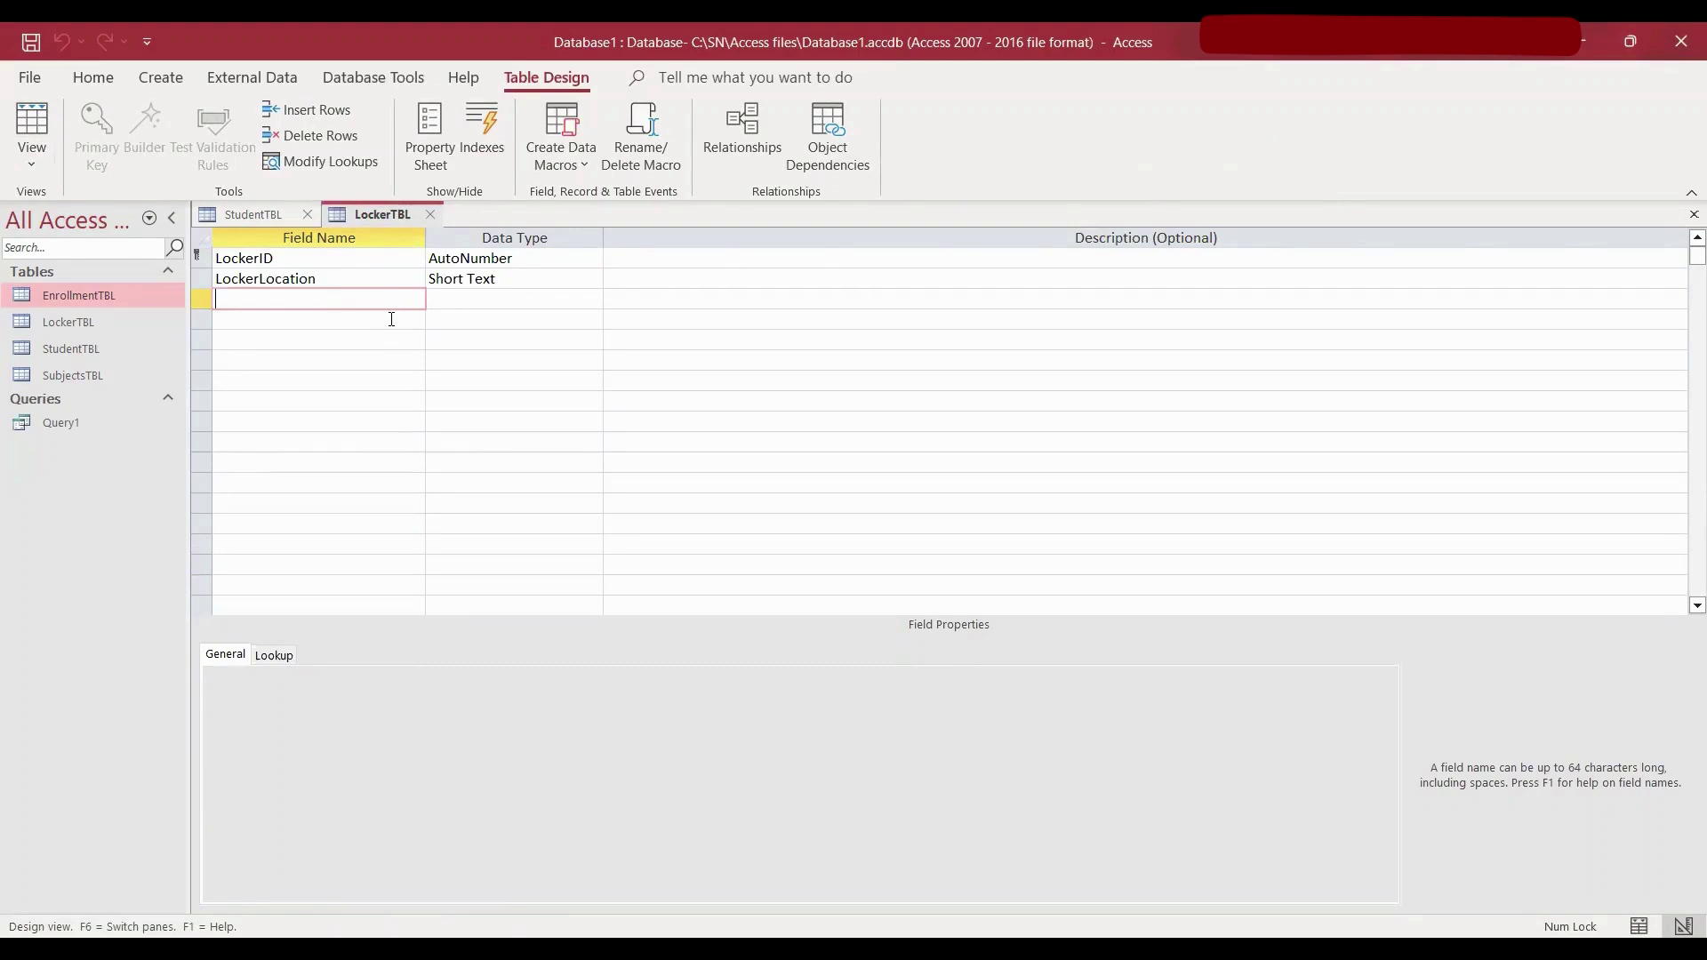
left_click(197, 280)
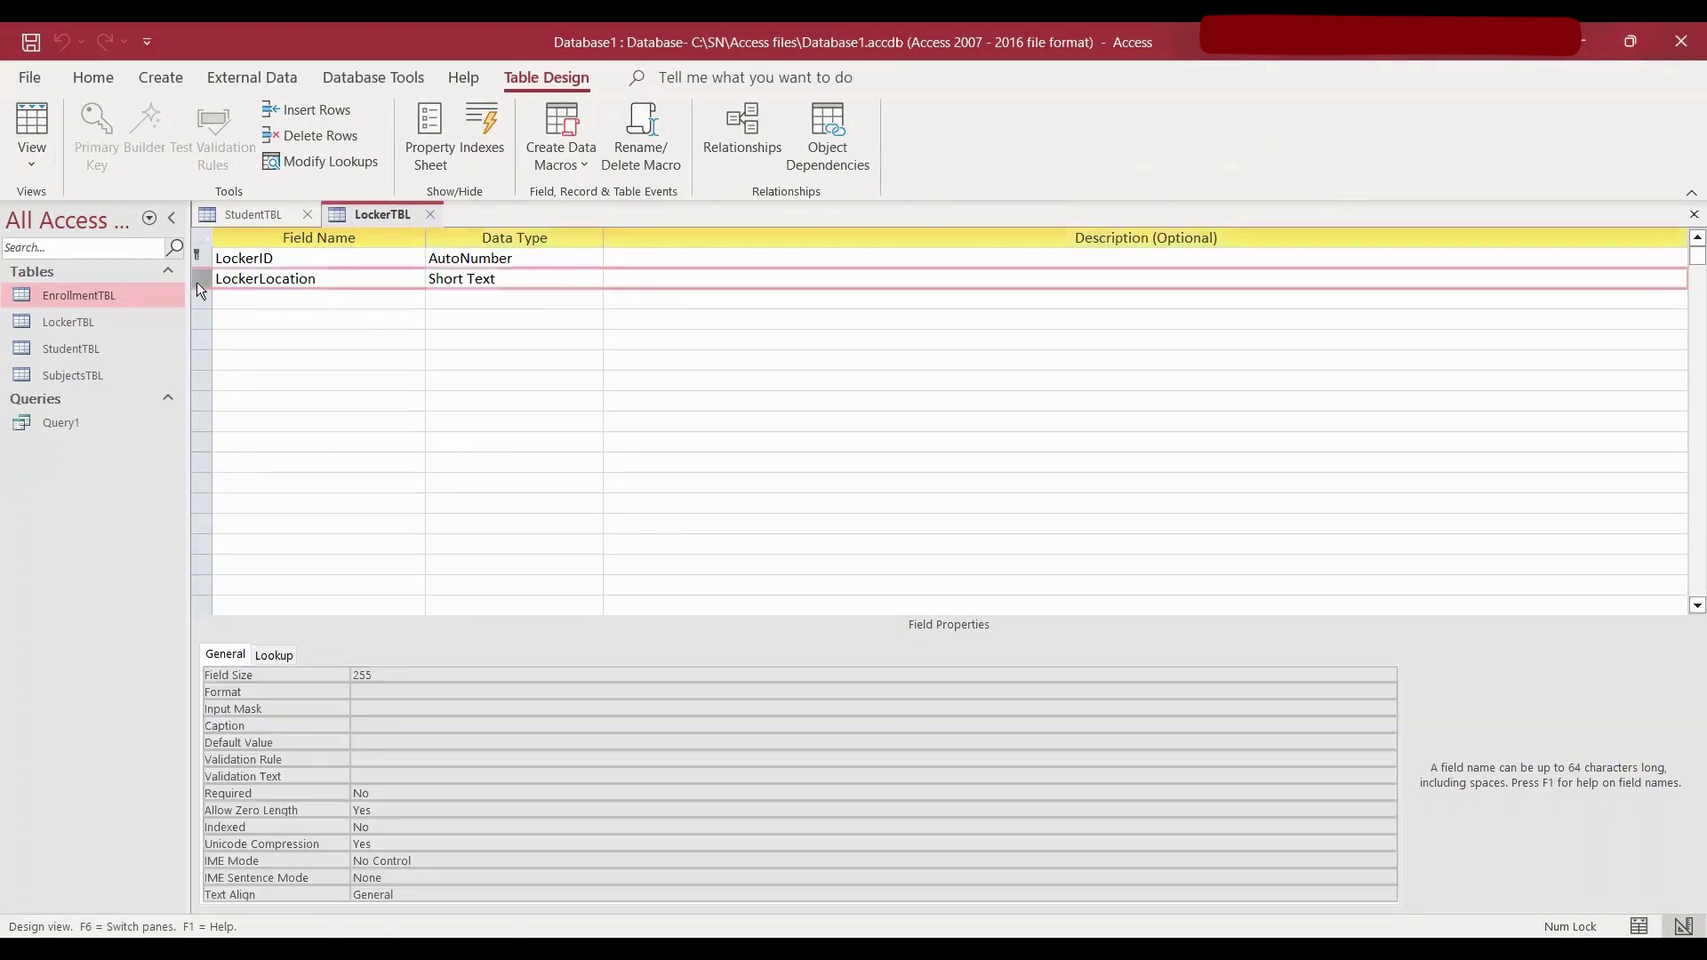
right_click(196, 281)
left_click(168, 331)
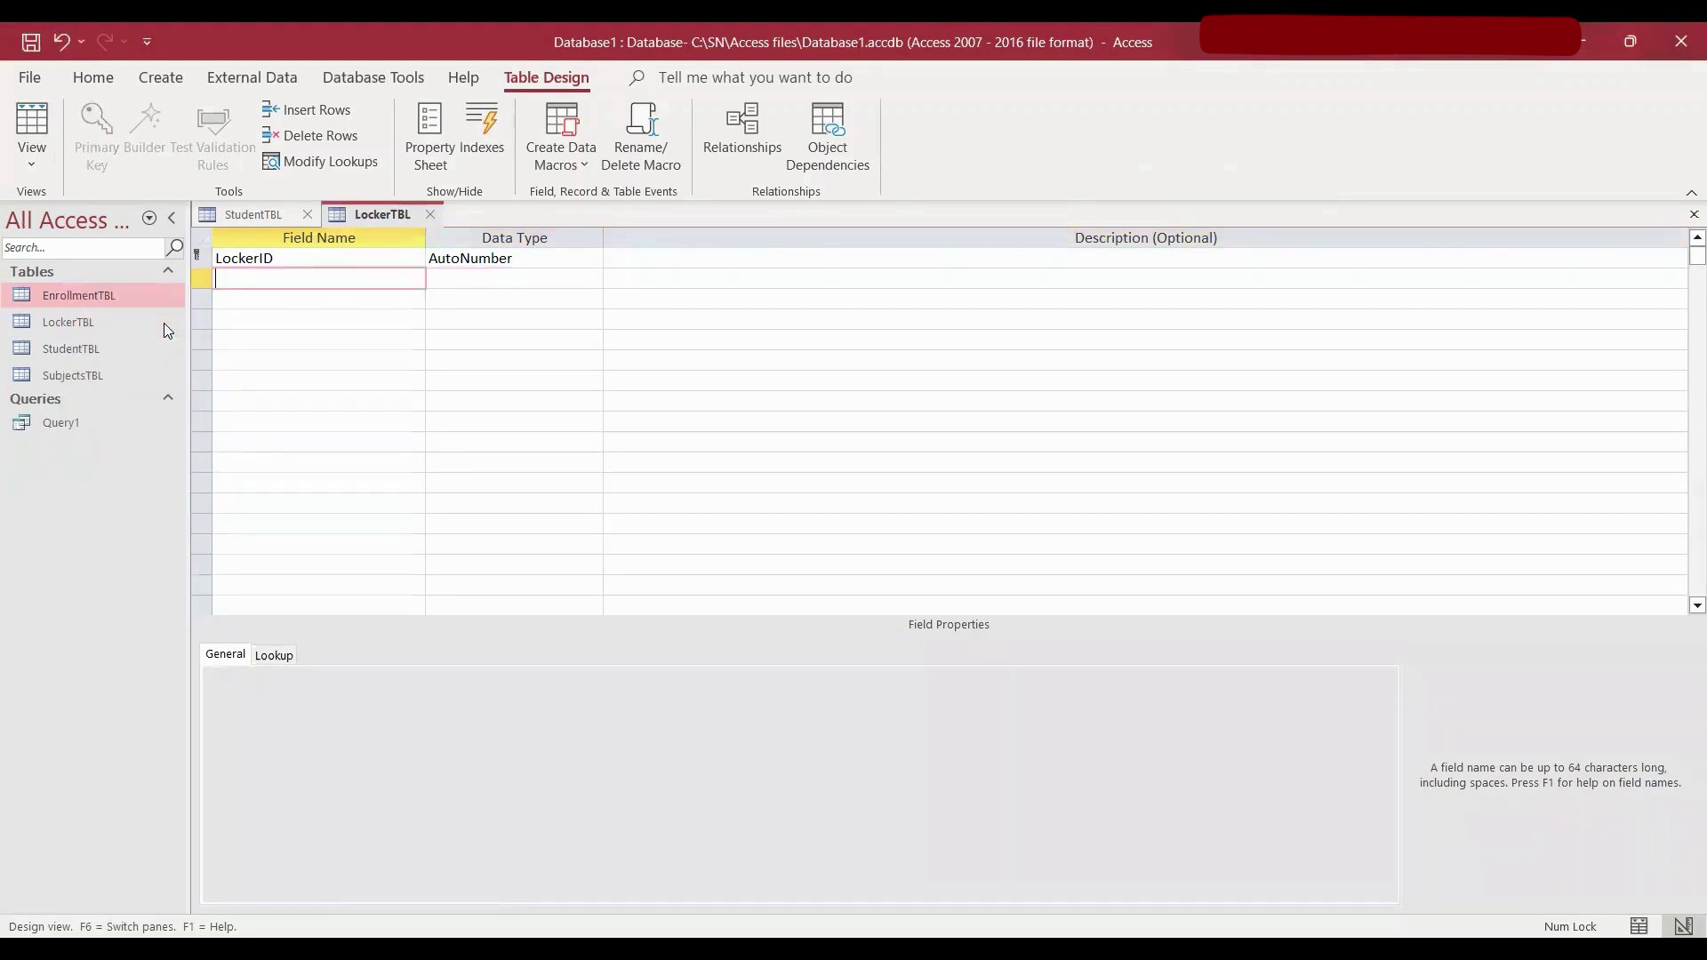
left_click(30, 116)
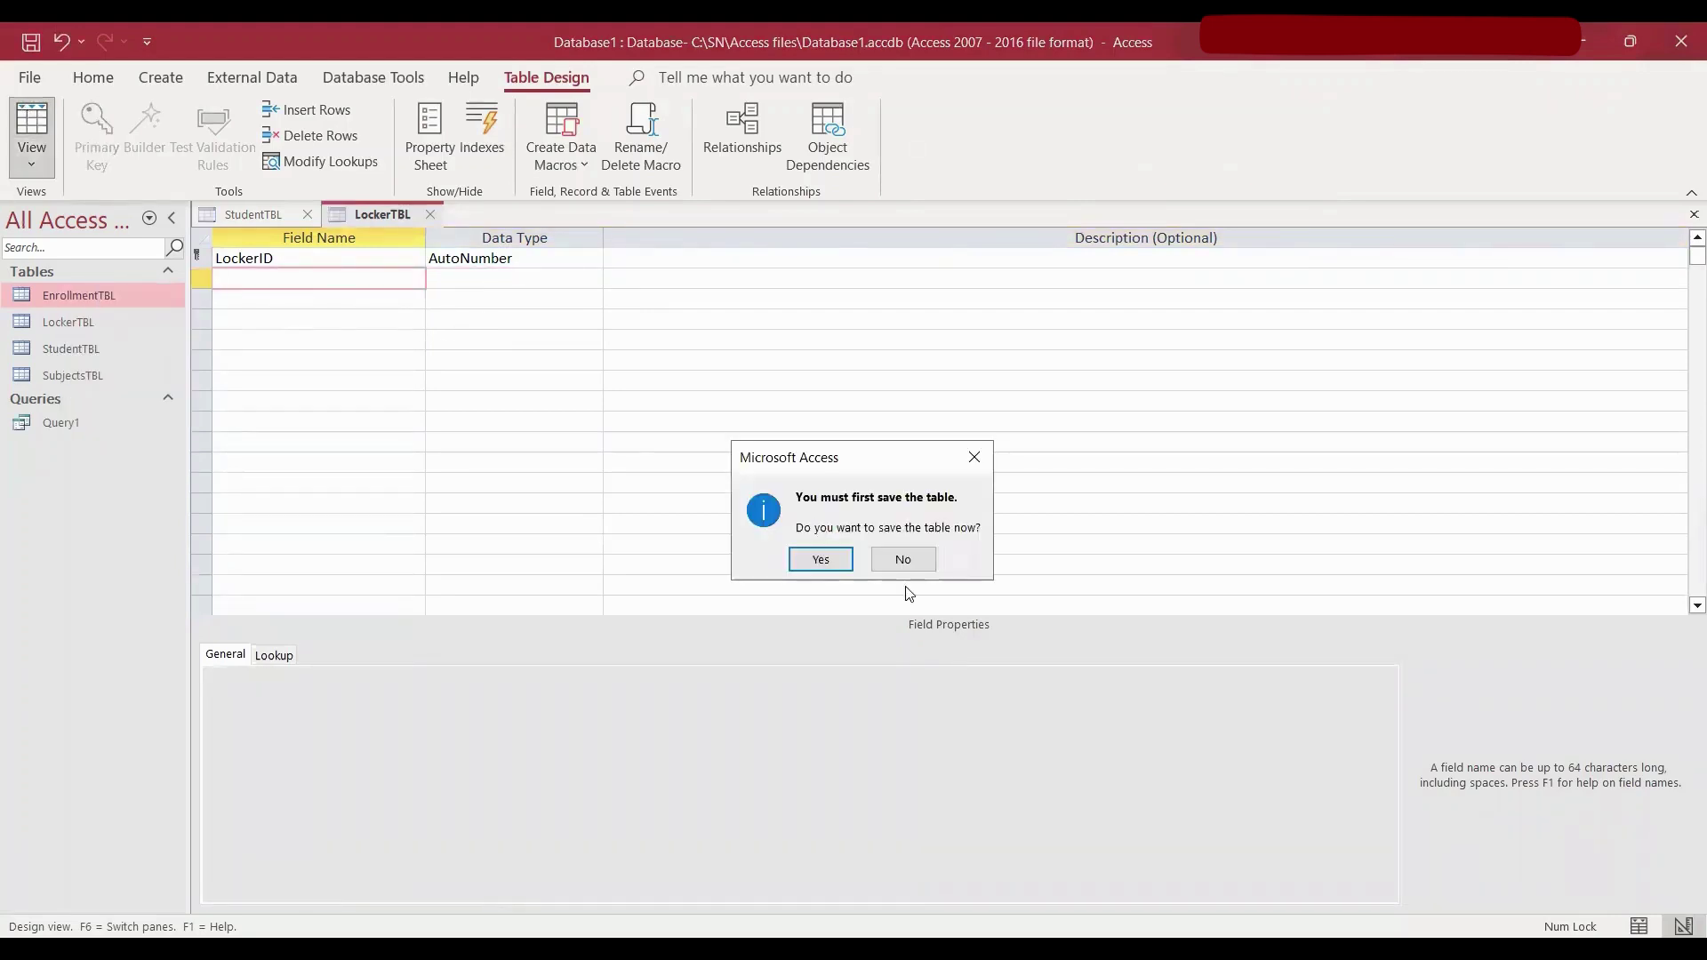
left_click(821, 560)
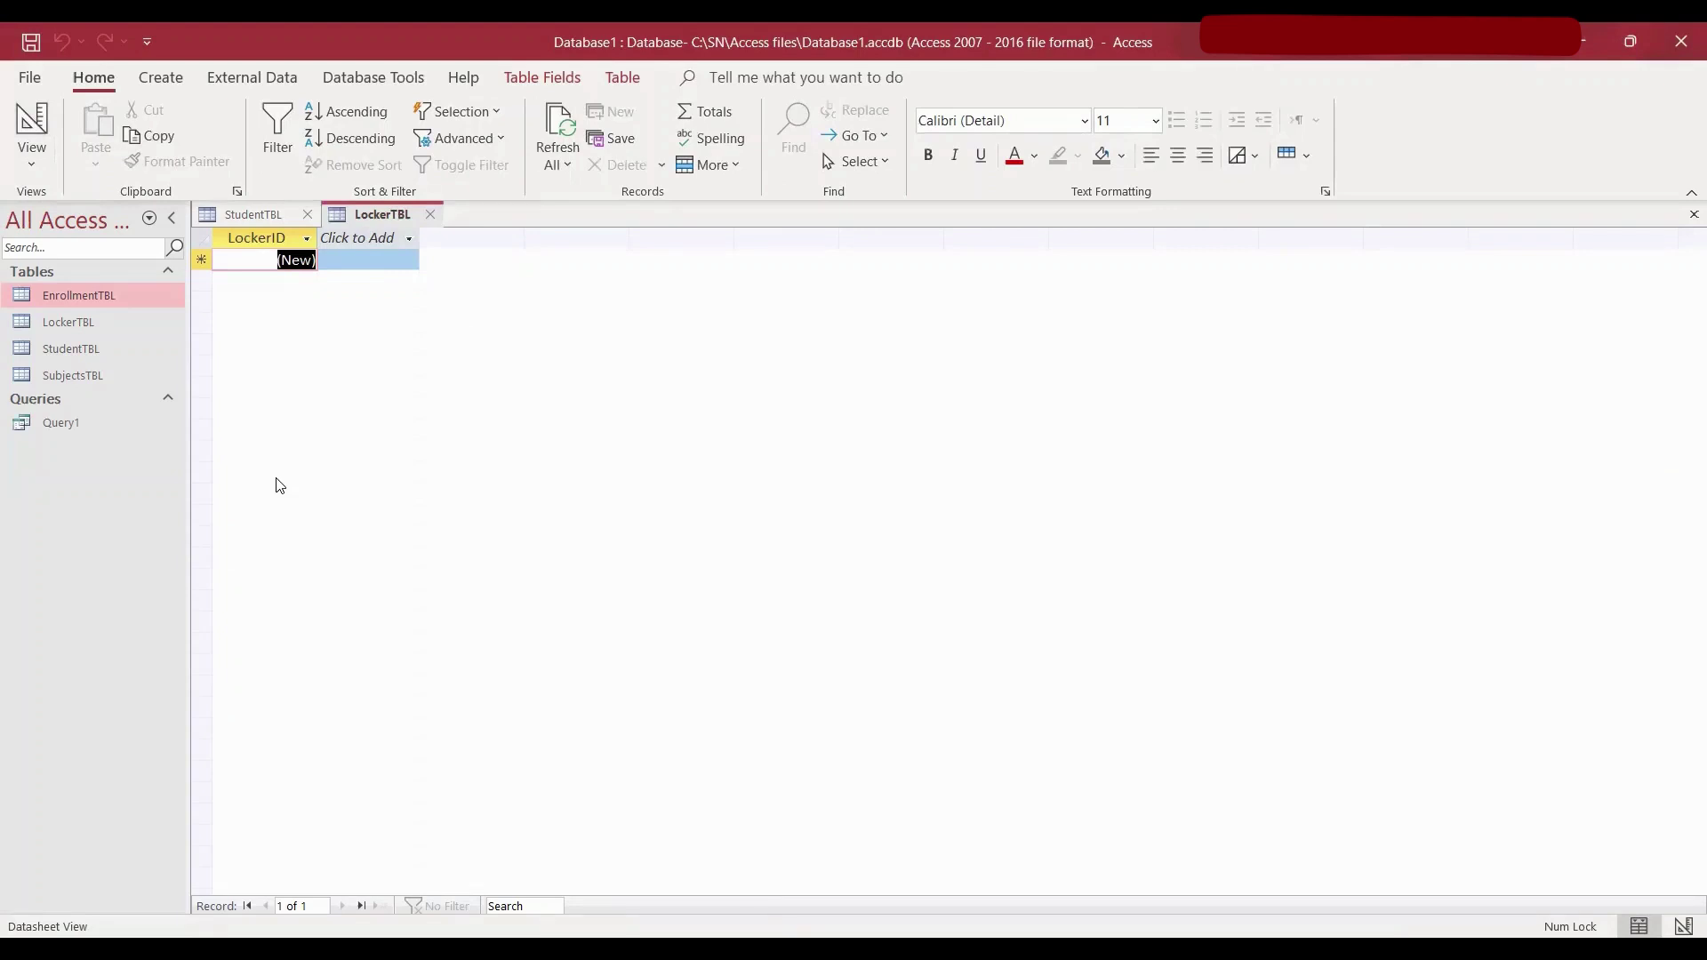
- Add a Short Text field named StudentID below LockerID in LockerTBL's design
left_click(39, 129)
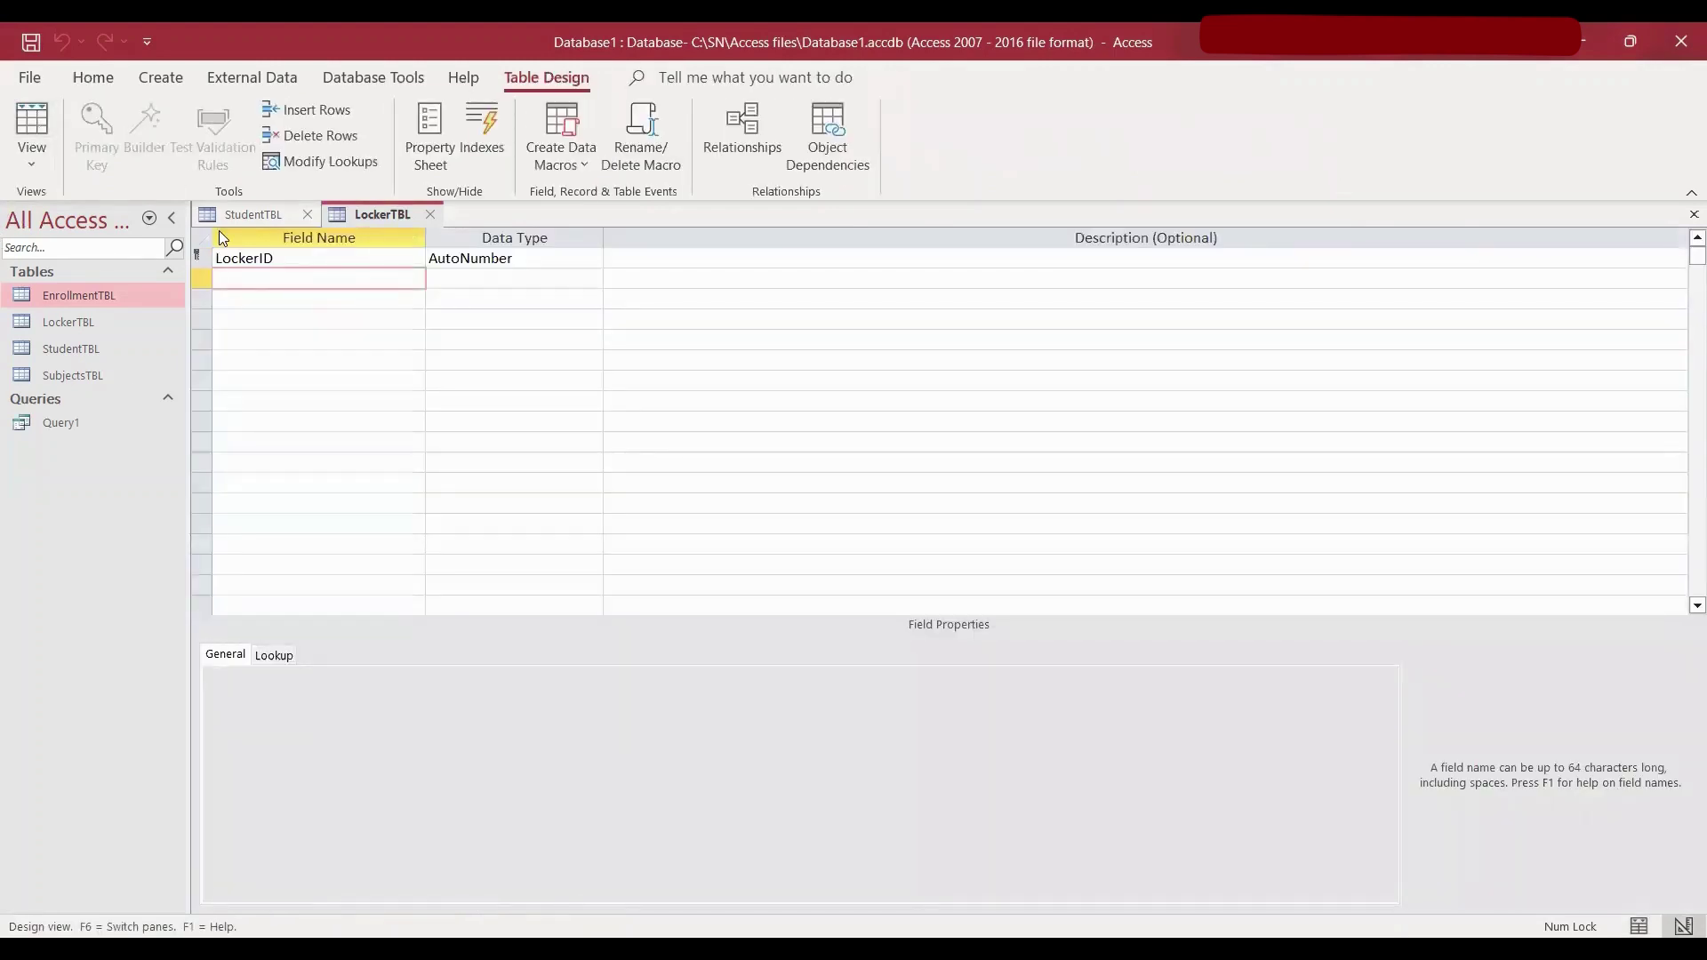
type("StudentID")
left_click(342, 333)
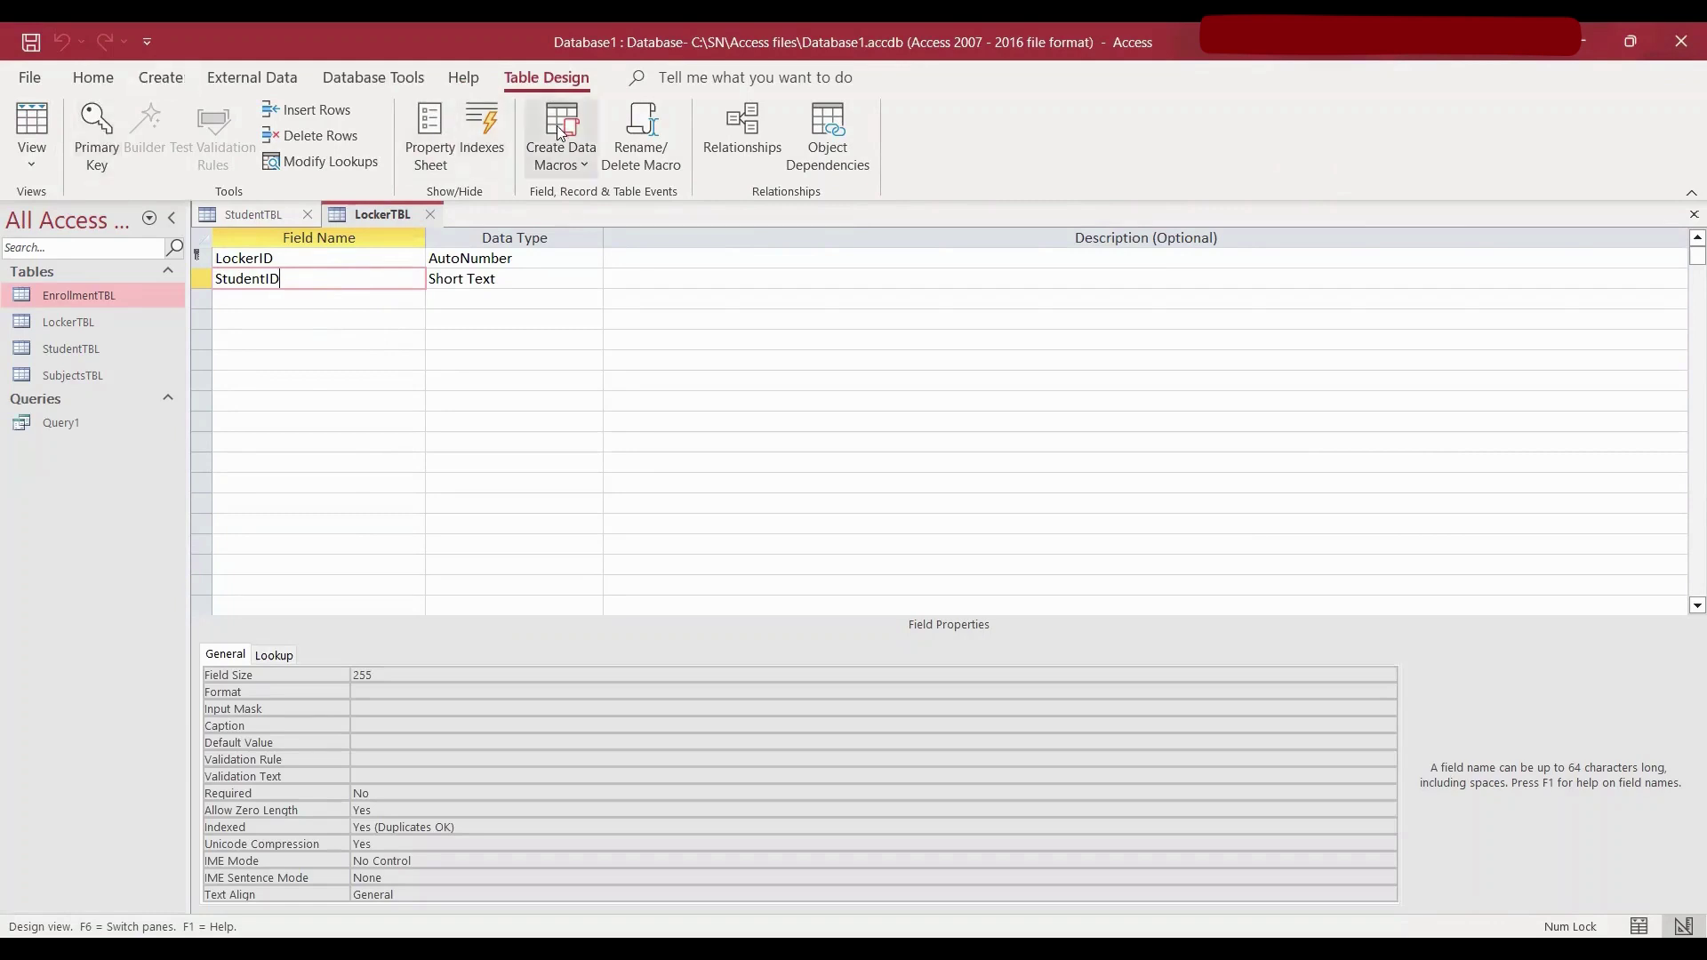
- Open the relationships diagram and try to delete the relationship between StudentTBL and EnrollmentTBL
left_click(749, 156)
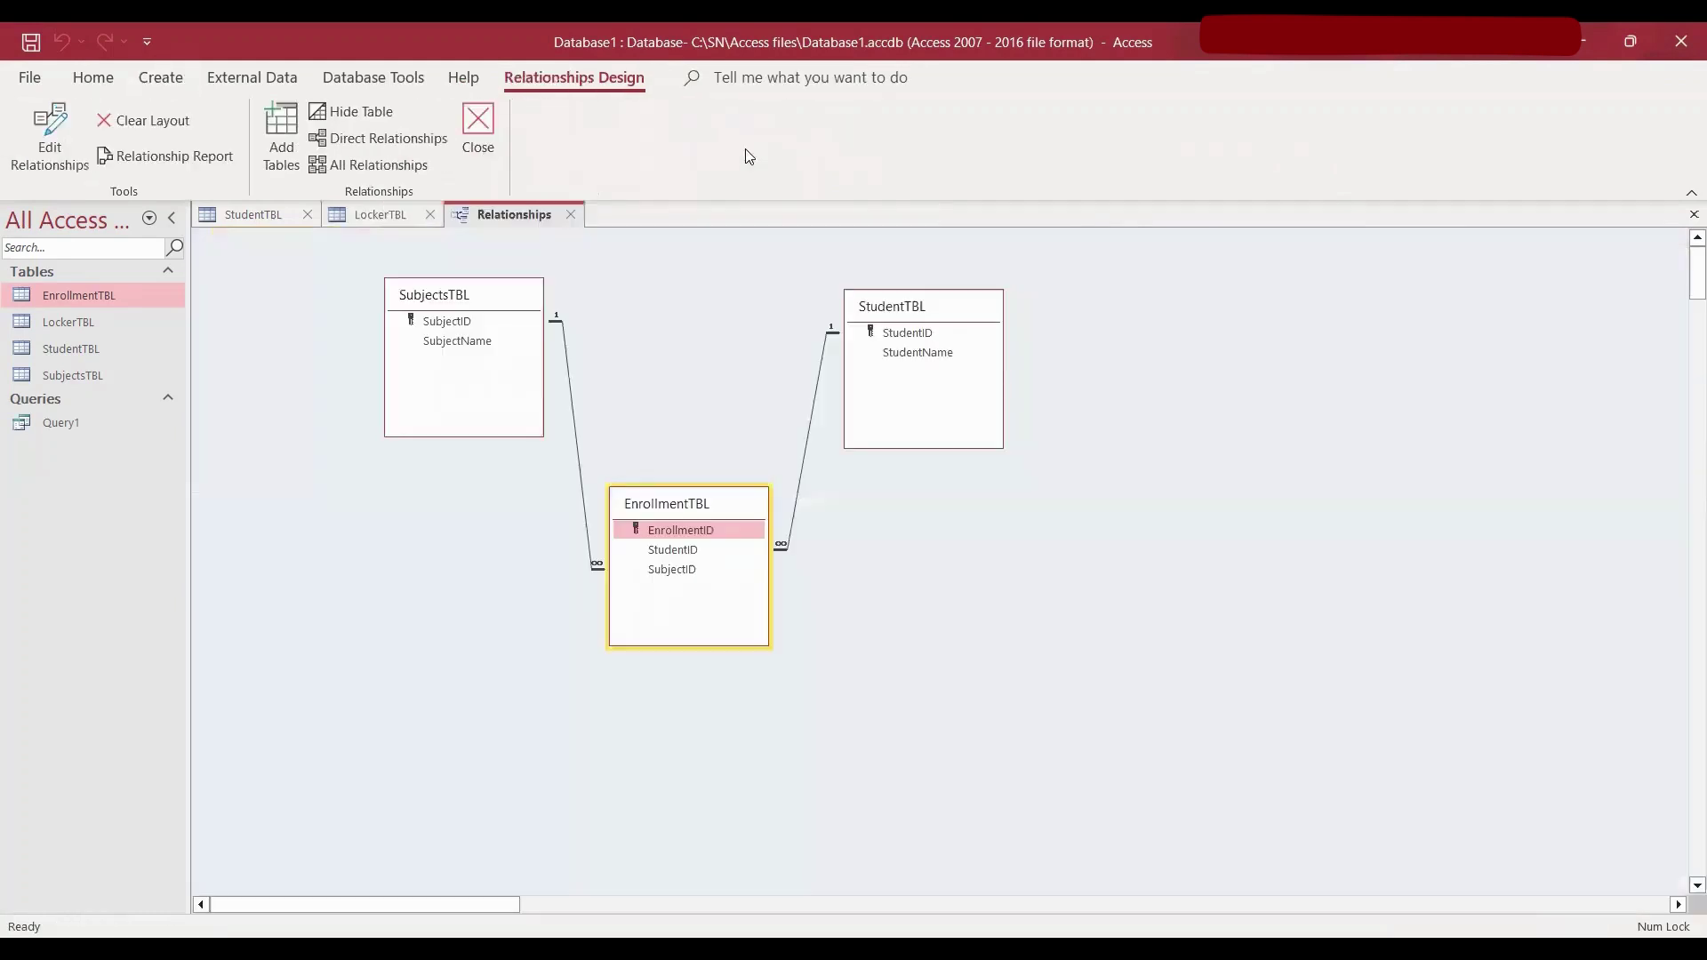
right_click(702, 504)
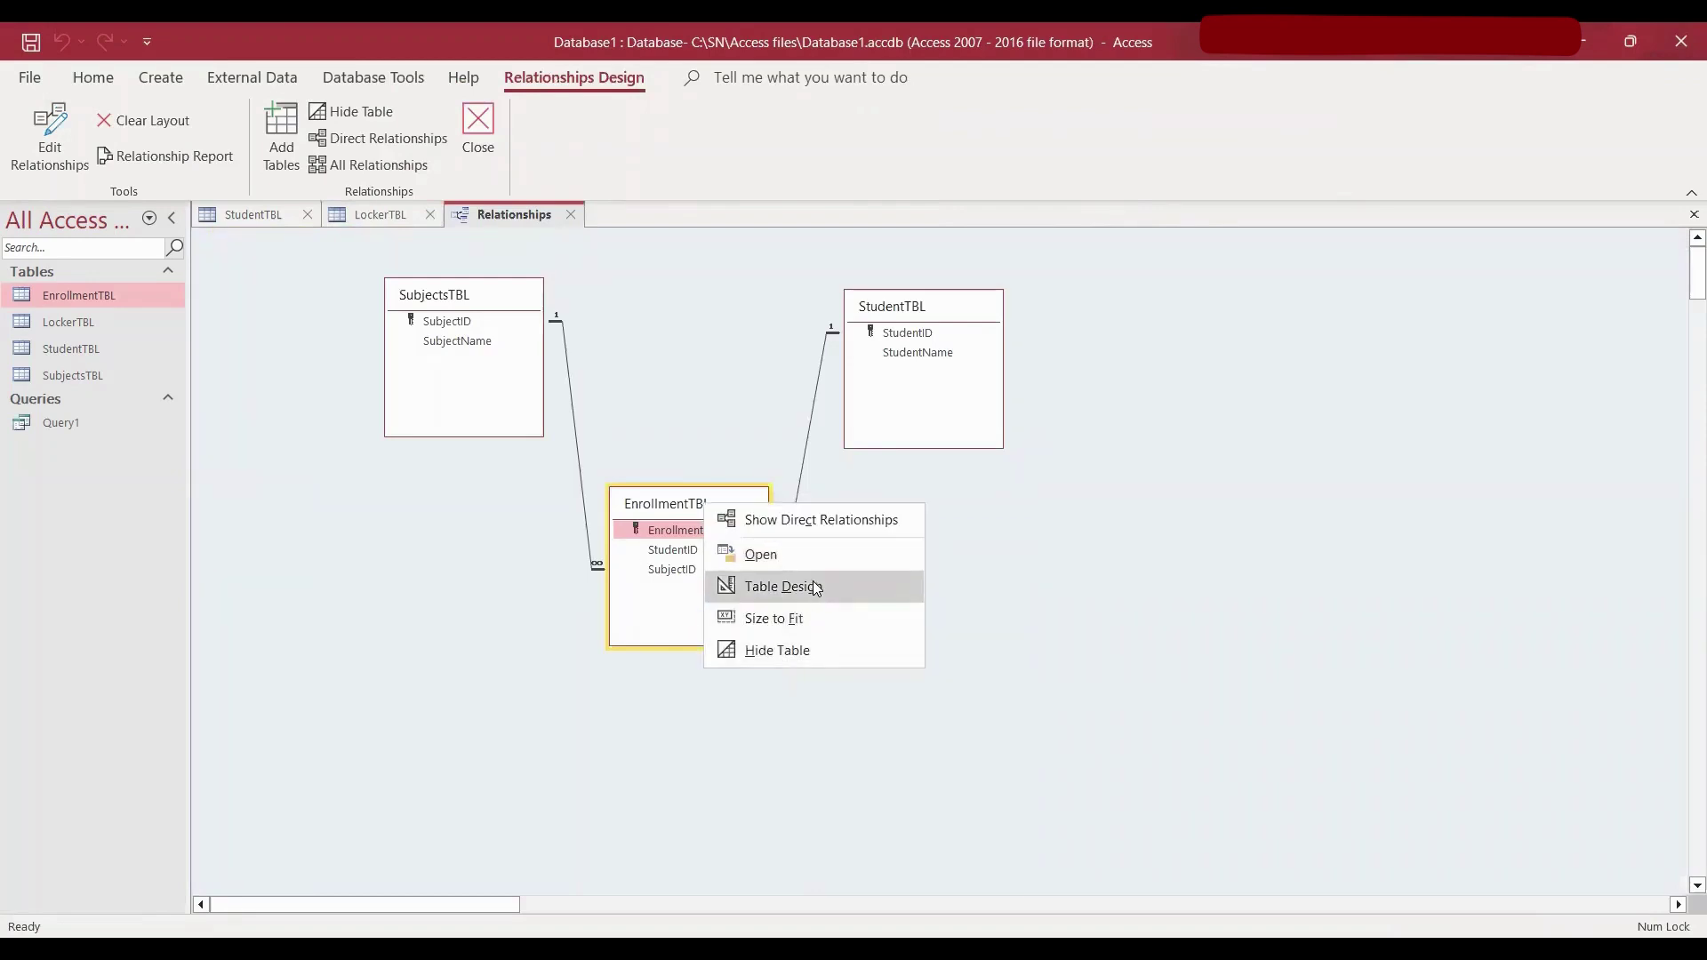
left_click(806, 441)
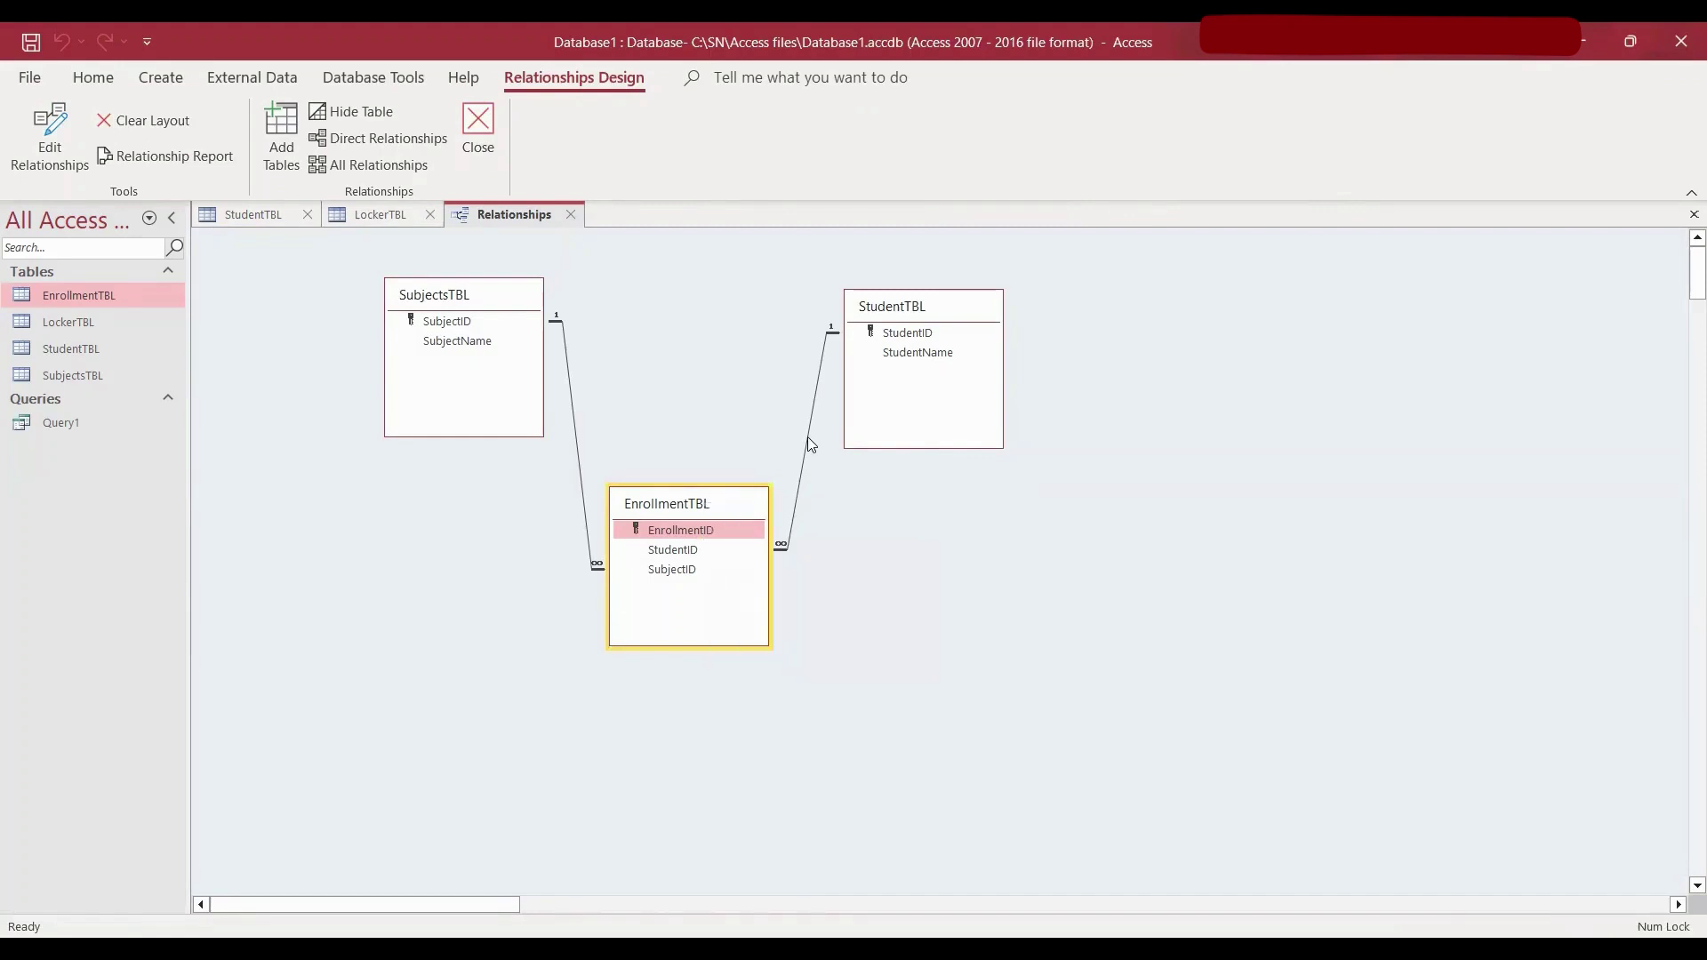
right_click(808, 437)
left_click(854, 488)
left_click(813, 553)
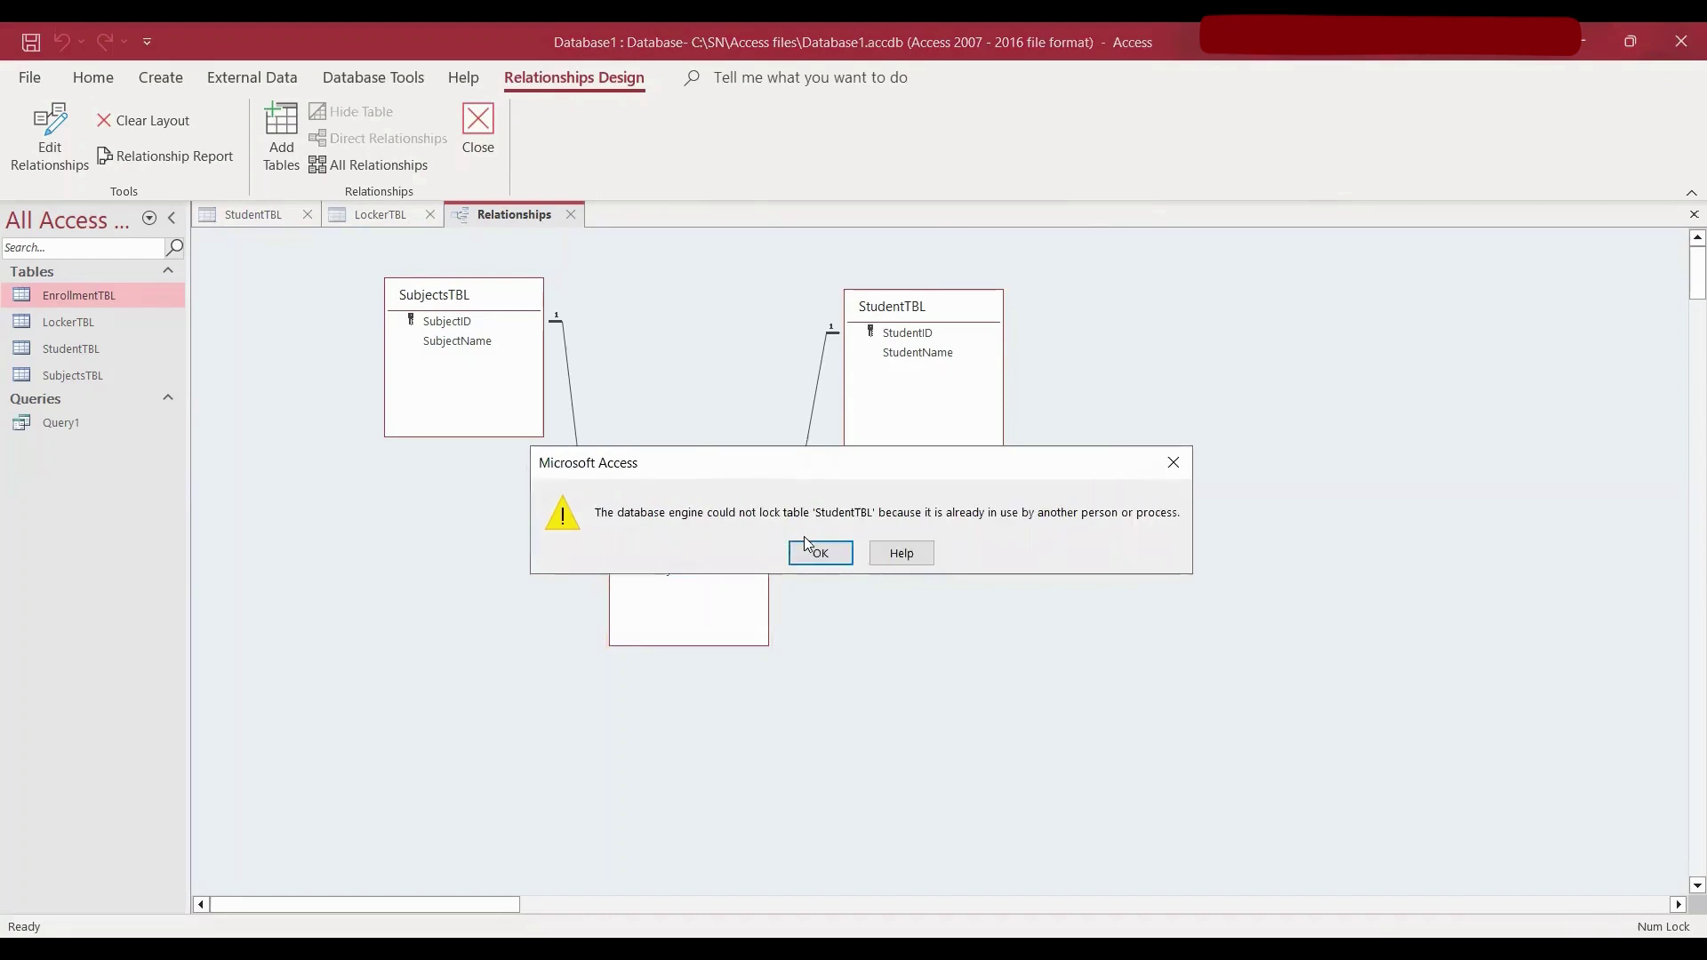
left_click(811, 556)
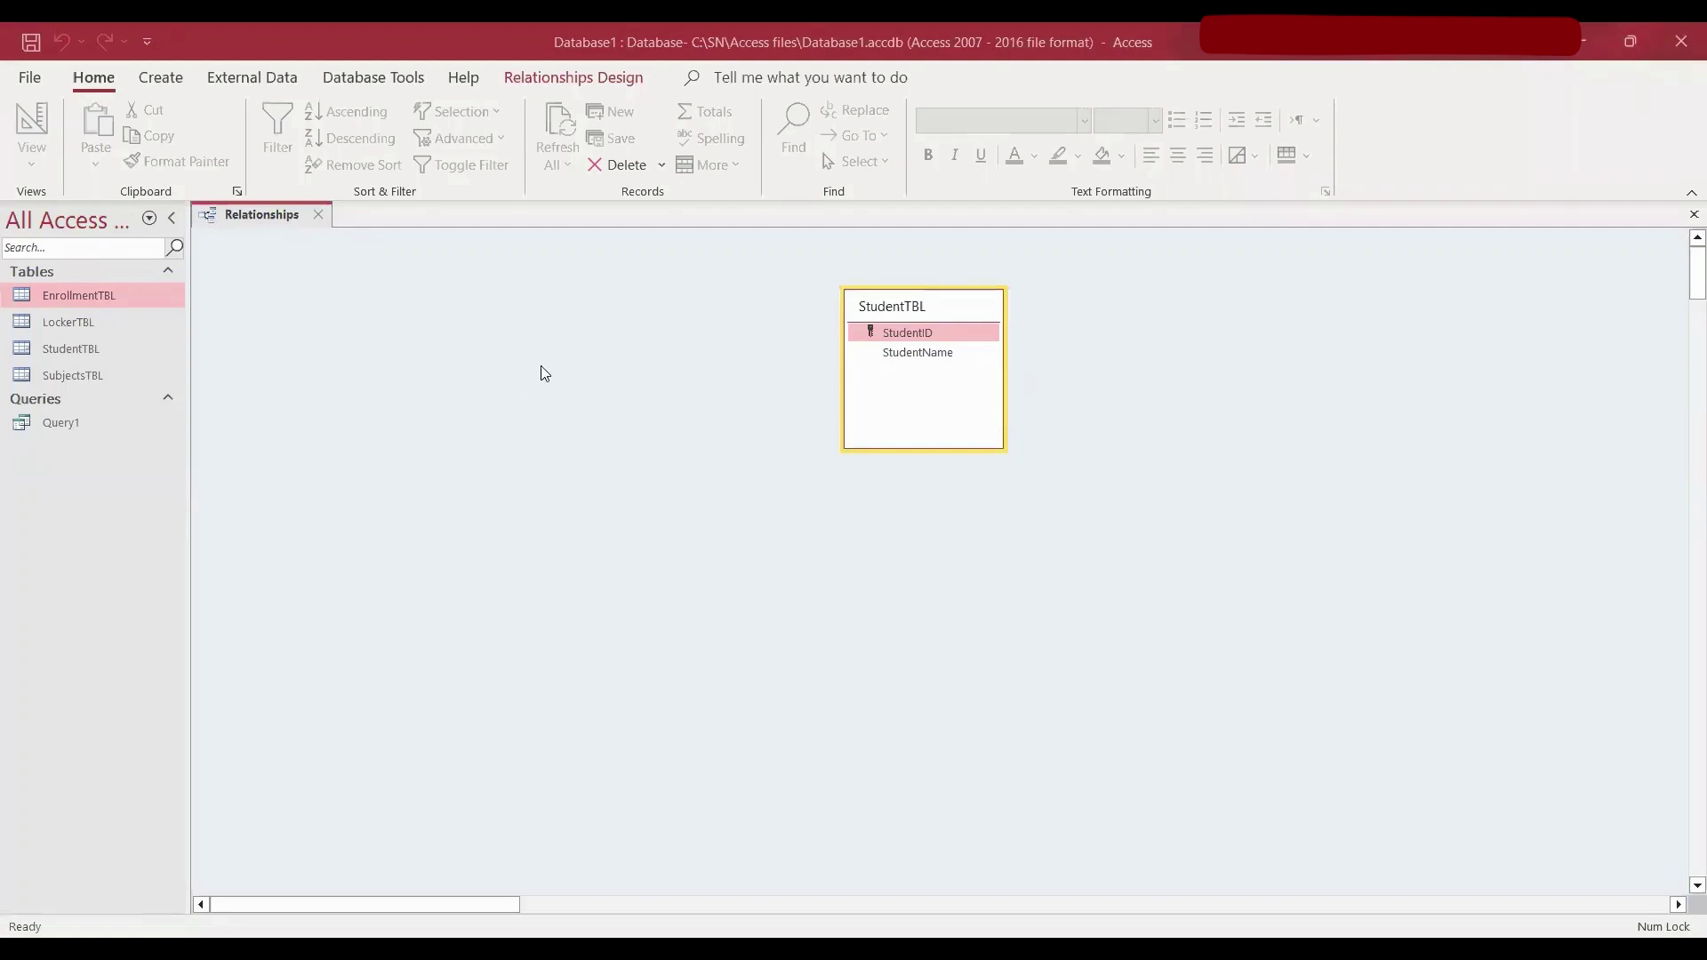
- Check LockerTBL's fields in its datasheet and add the table to the relationships diagram beside StudentTBL
double_click(85, 319)
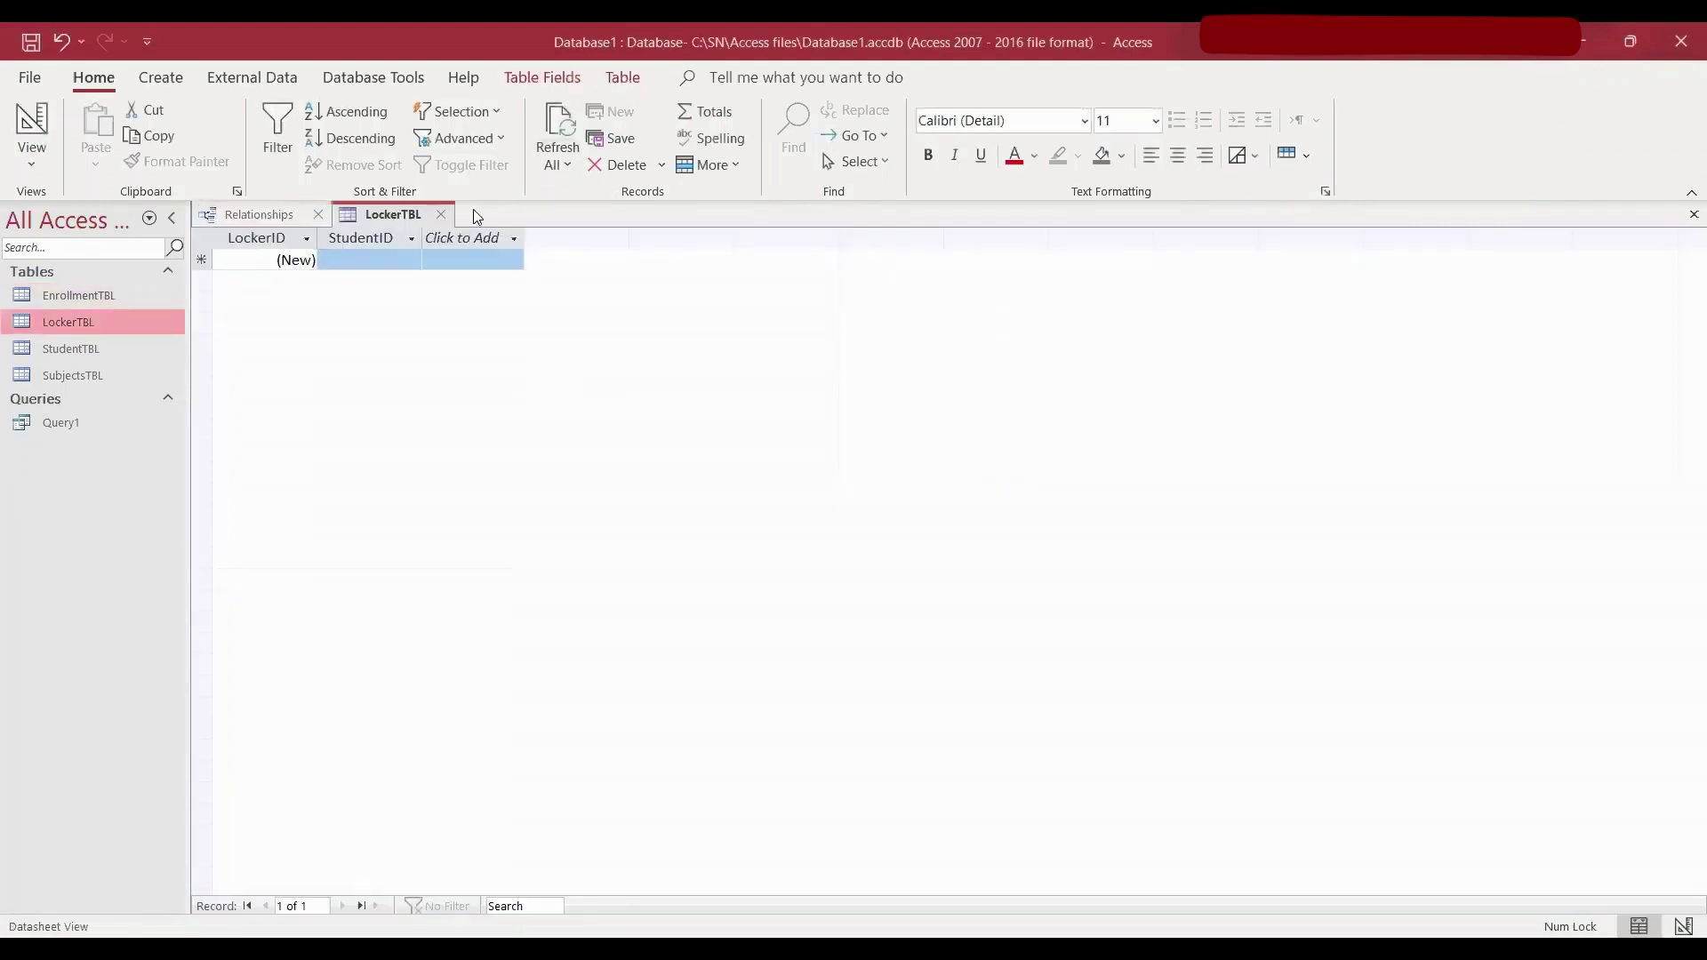
left_click(445, 216)
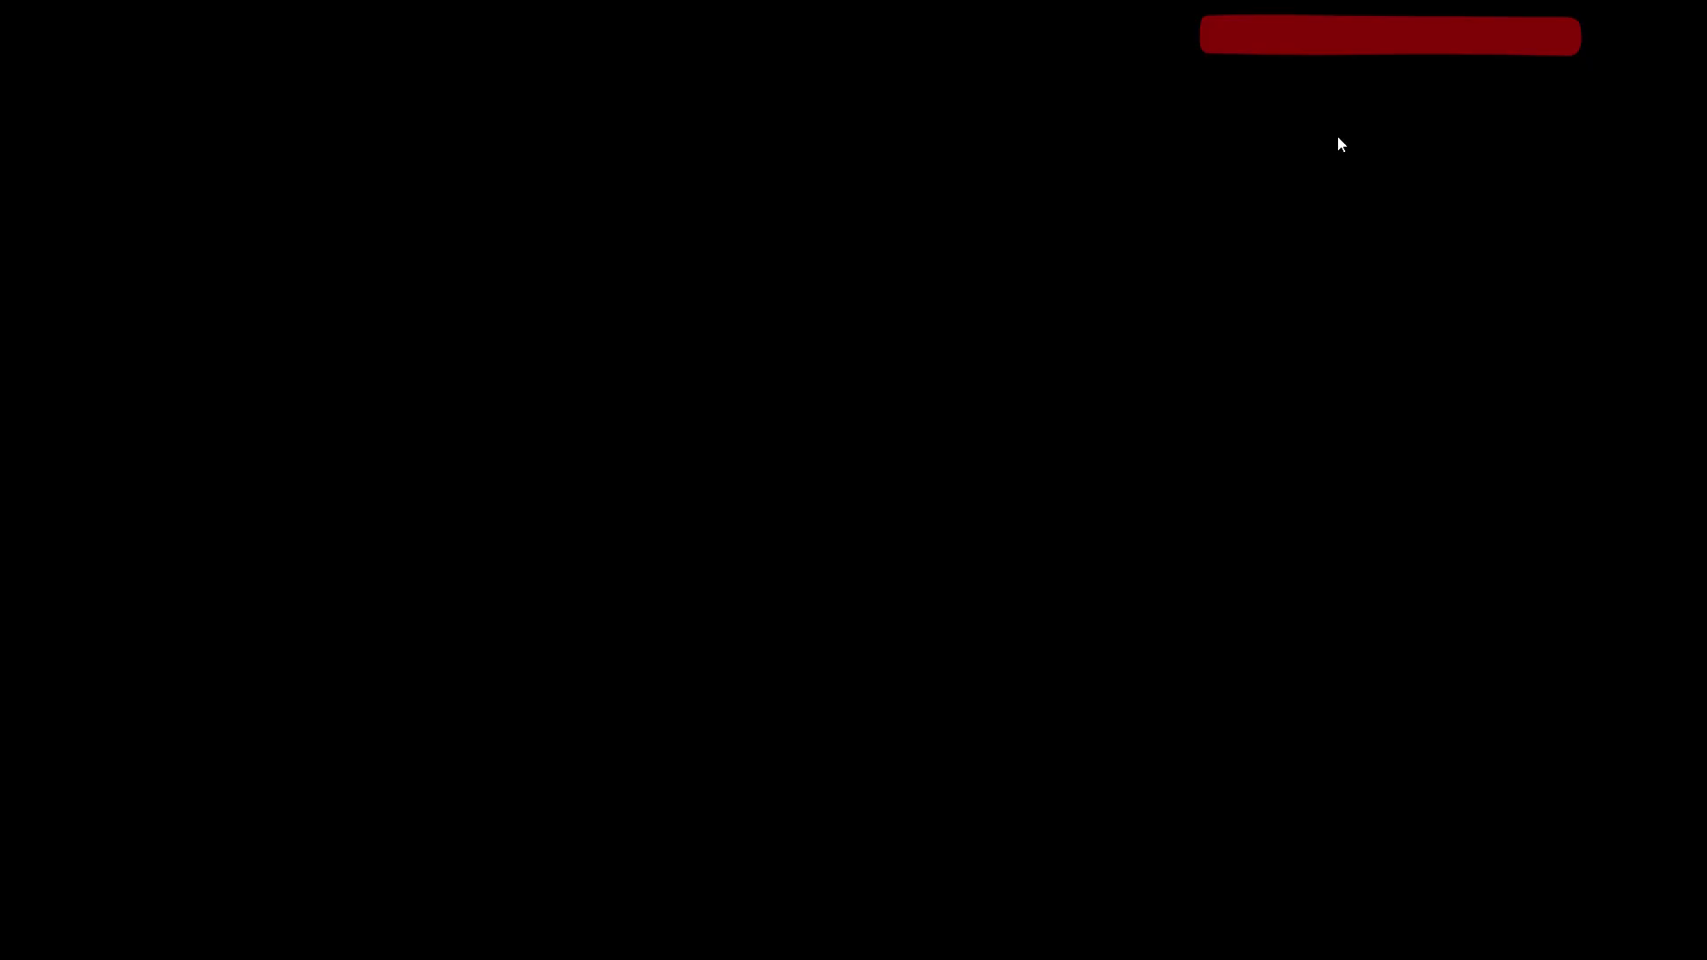
left_click_drag(69, 322, 556, 315)
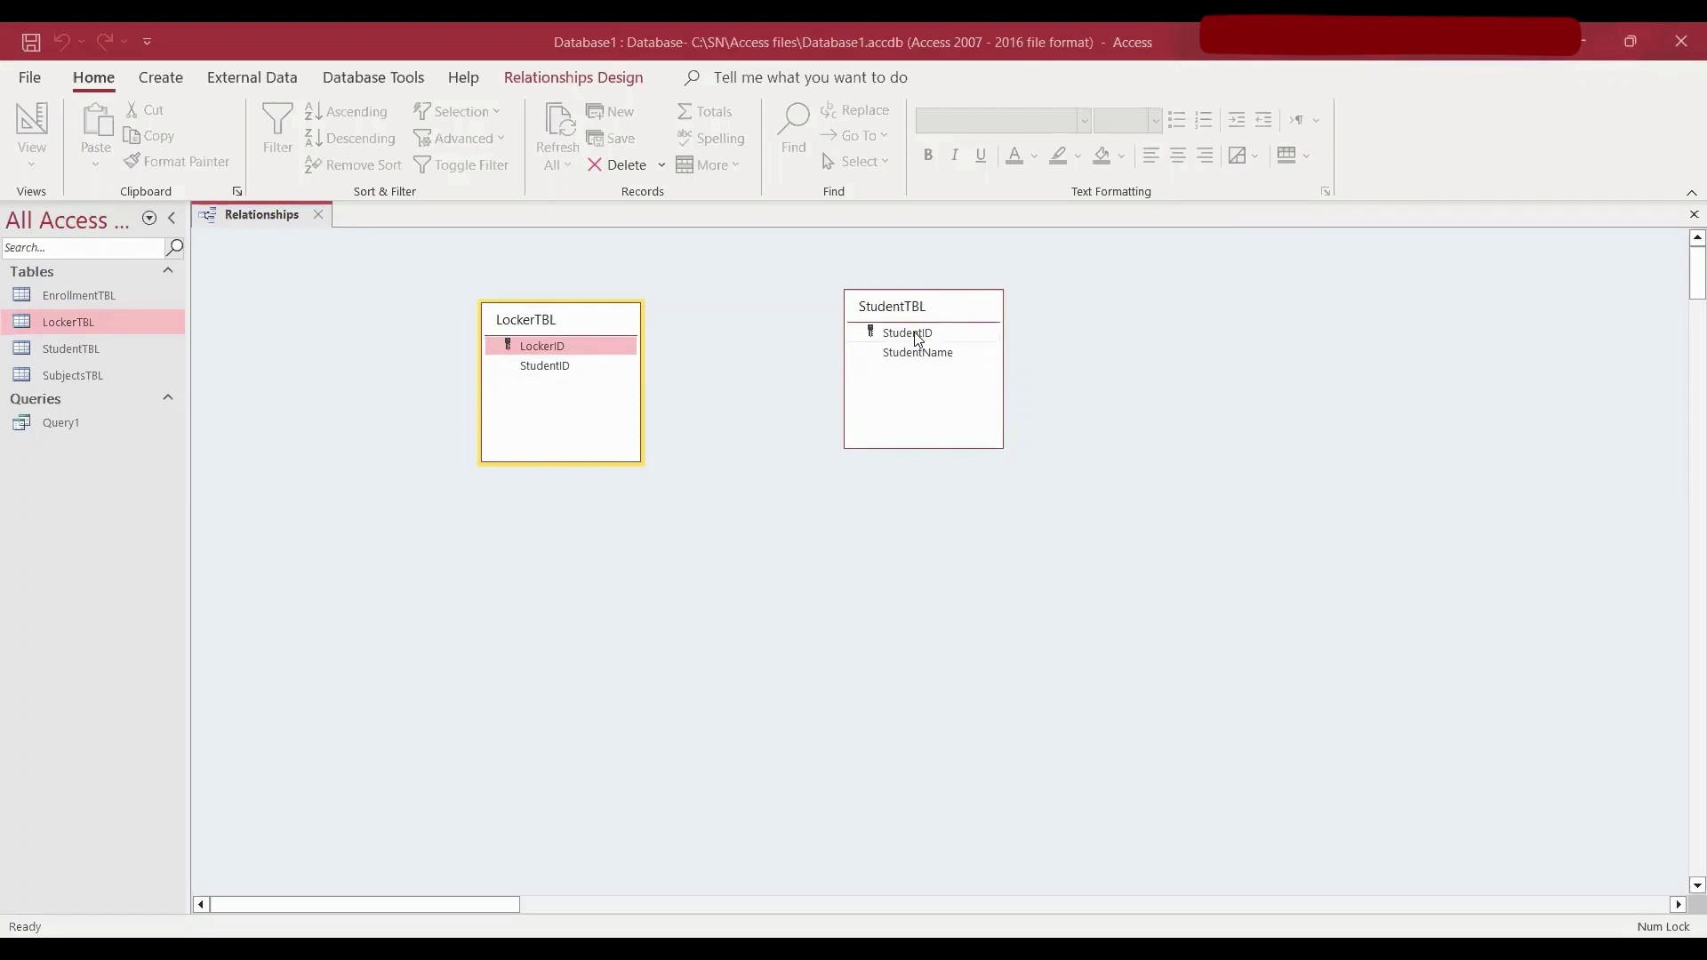
- Relate StudentTBL's StudentID to LockerTBL's StudentID, enforcing referential integrity with cascade update of related fields and cascade delete of related records
left_click_drag(916, 338, 540, 367)
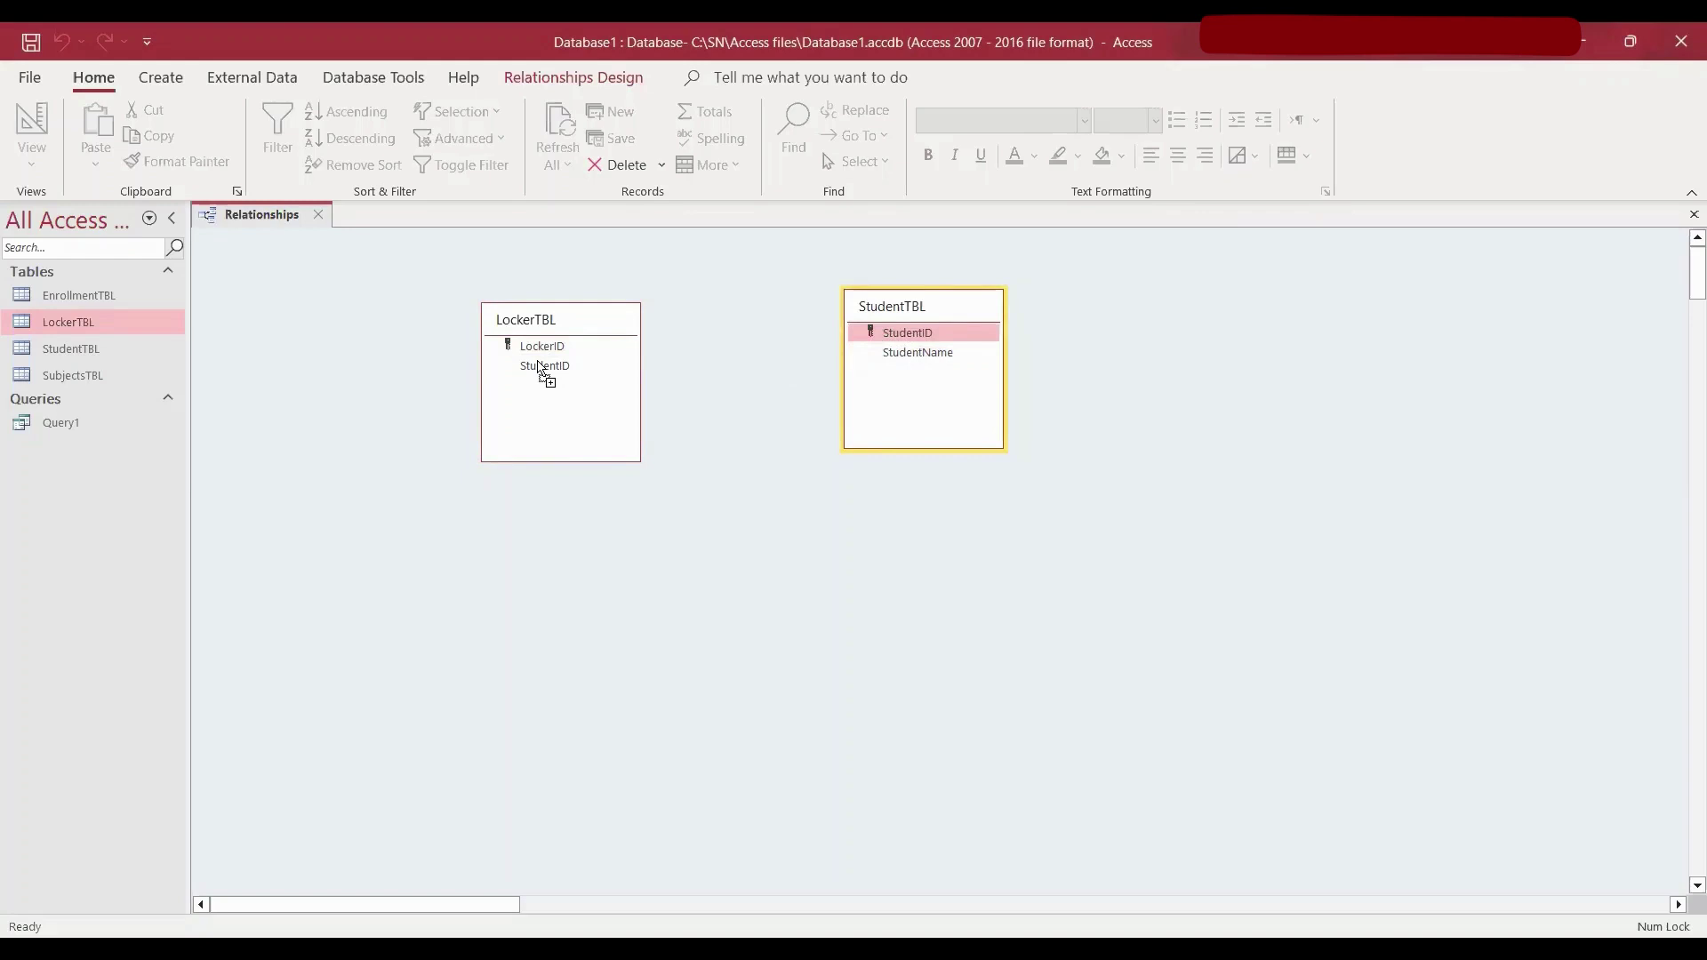
left_click_drag(538, 361, 540, 362)
left_click_drag(539, 367, 540, 368)
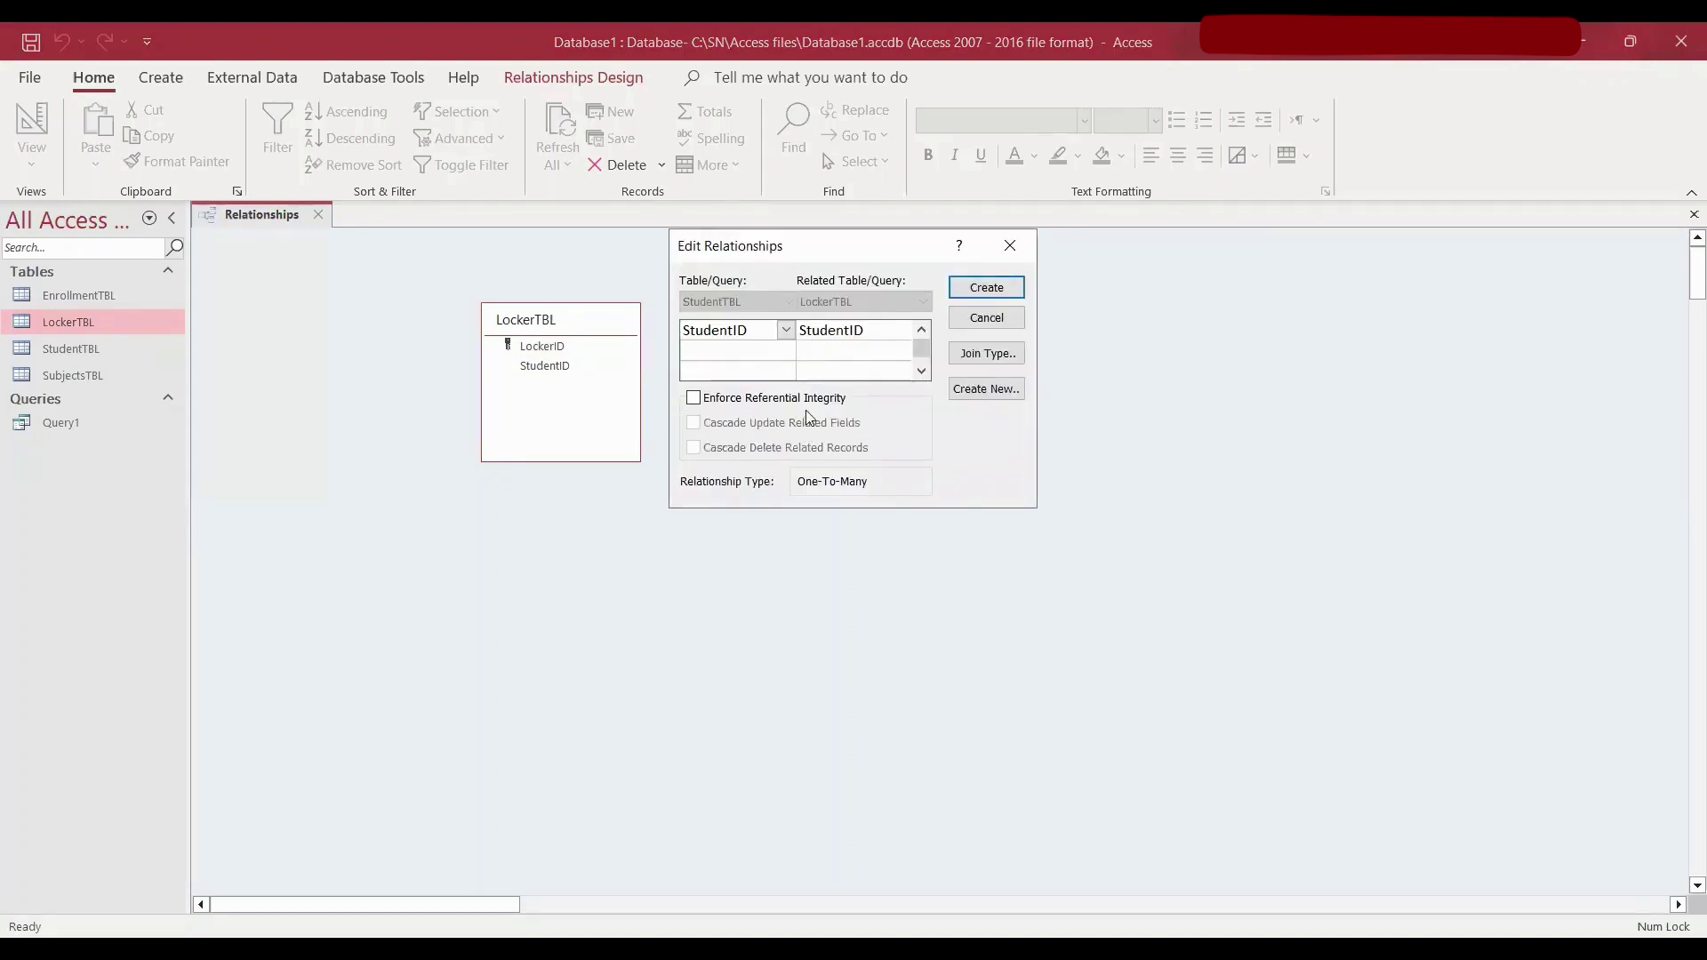
left_click(717, 404)
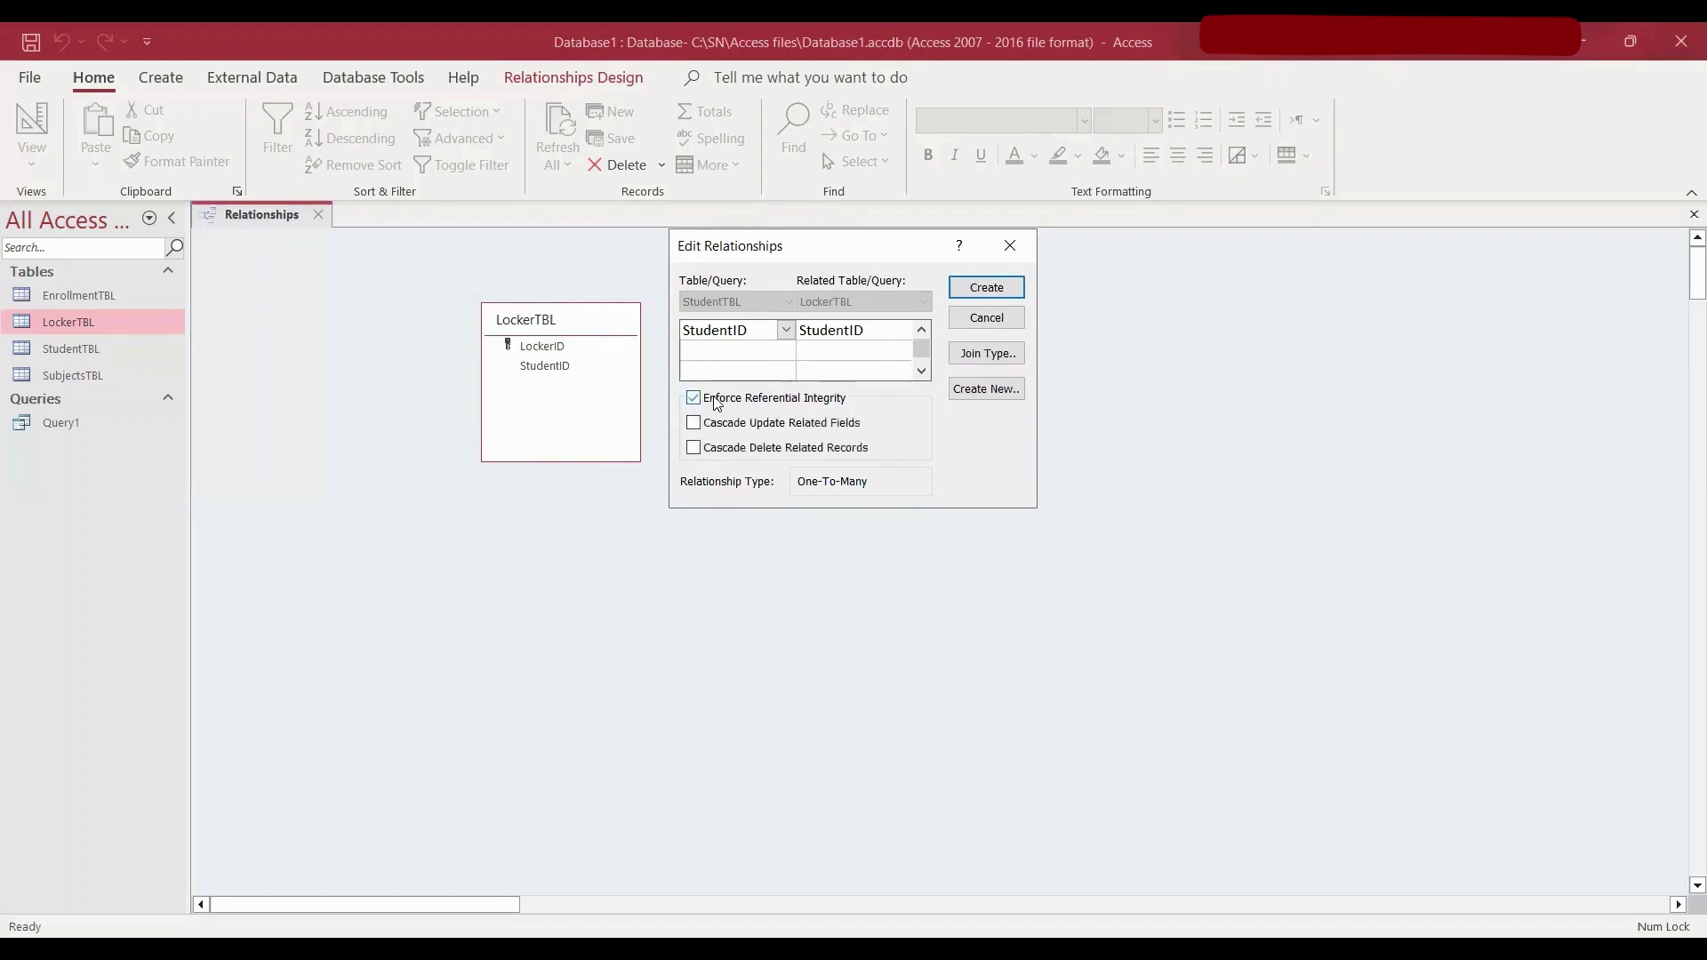
left_click(711, 429)
left_click(711, 453)
left_click_drag(773, 255, 786, 530)
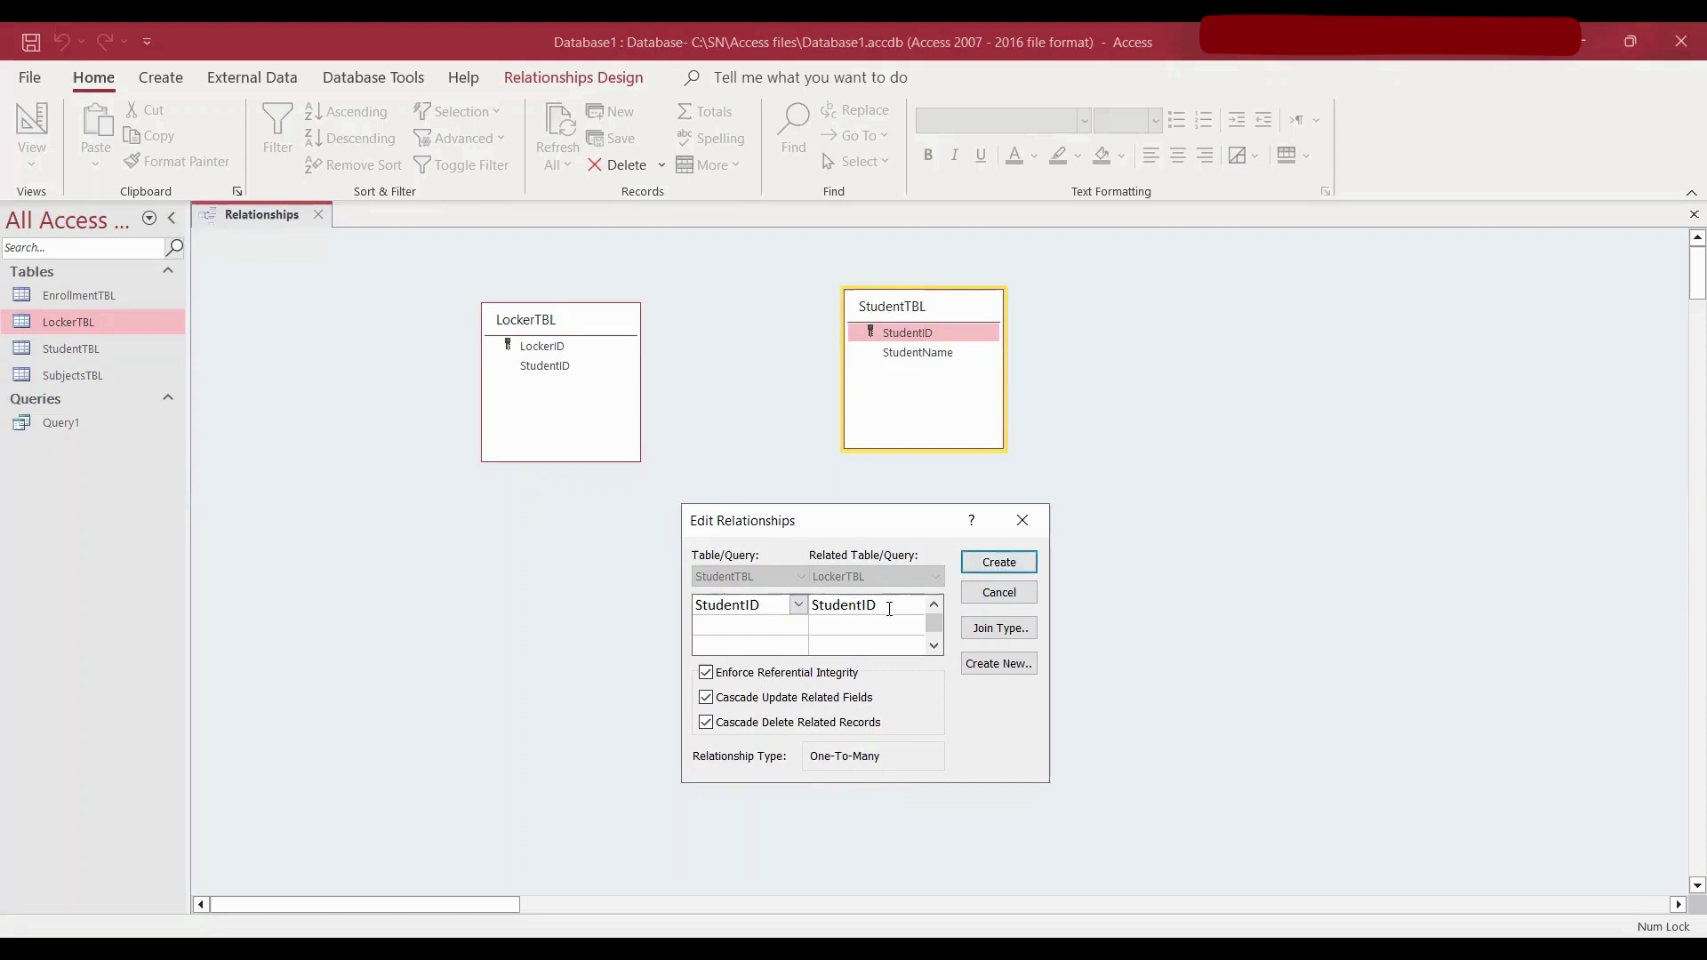
left_click(995, 568)
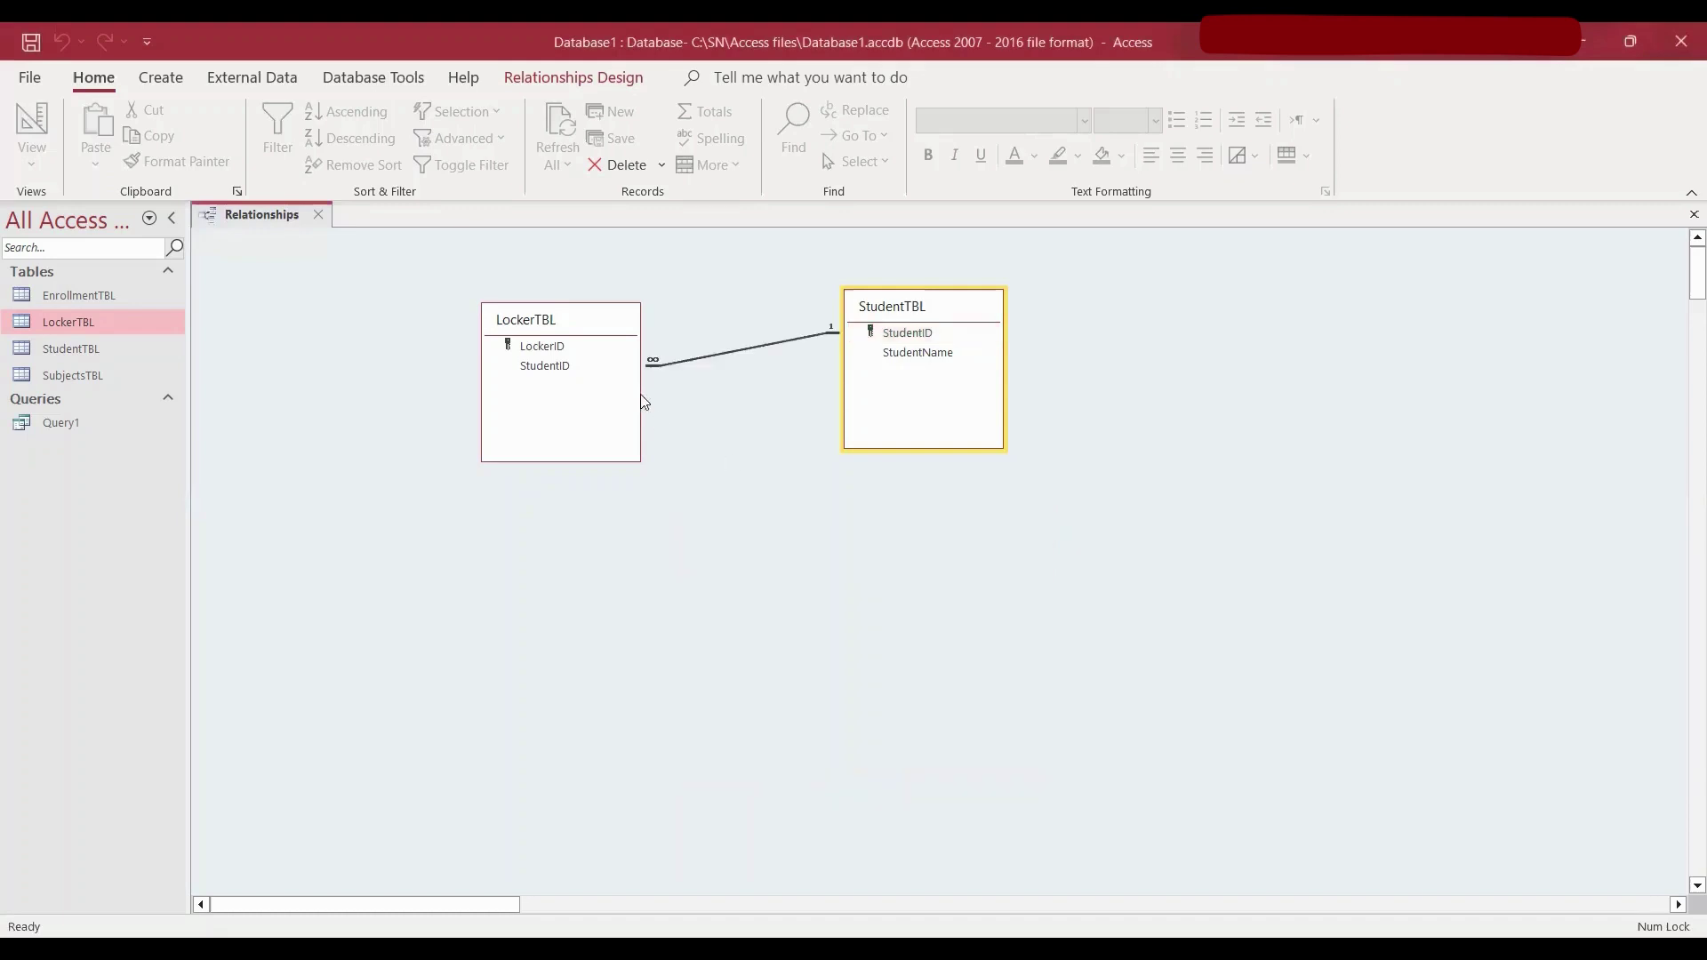
- Move the LockerTBL box straight down in the relationships diagram so it sits lower than StudentTBL
left_click(603, 318)
left_click_drag(603, 318, 599, 480)
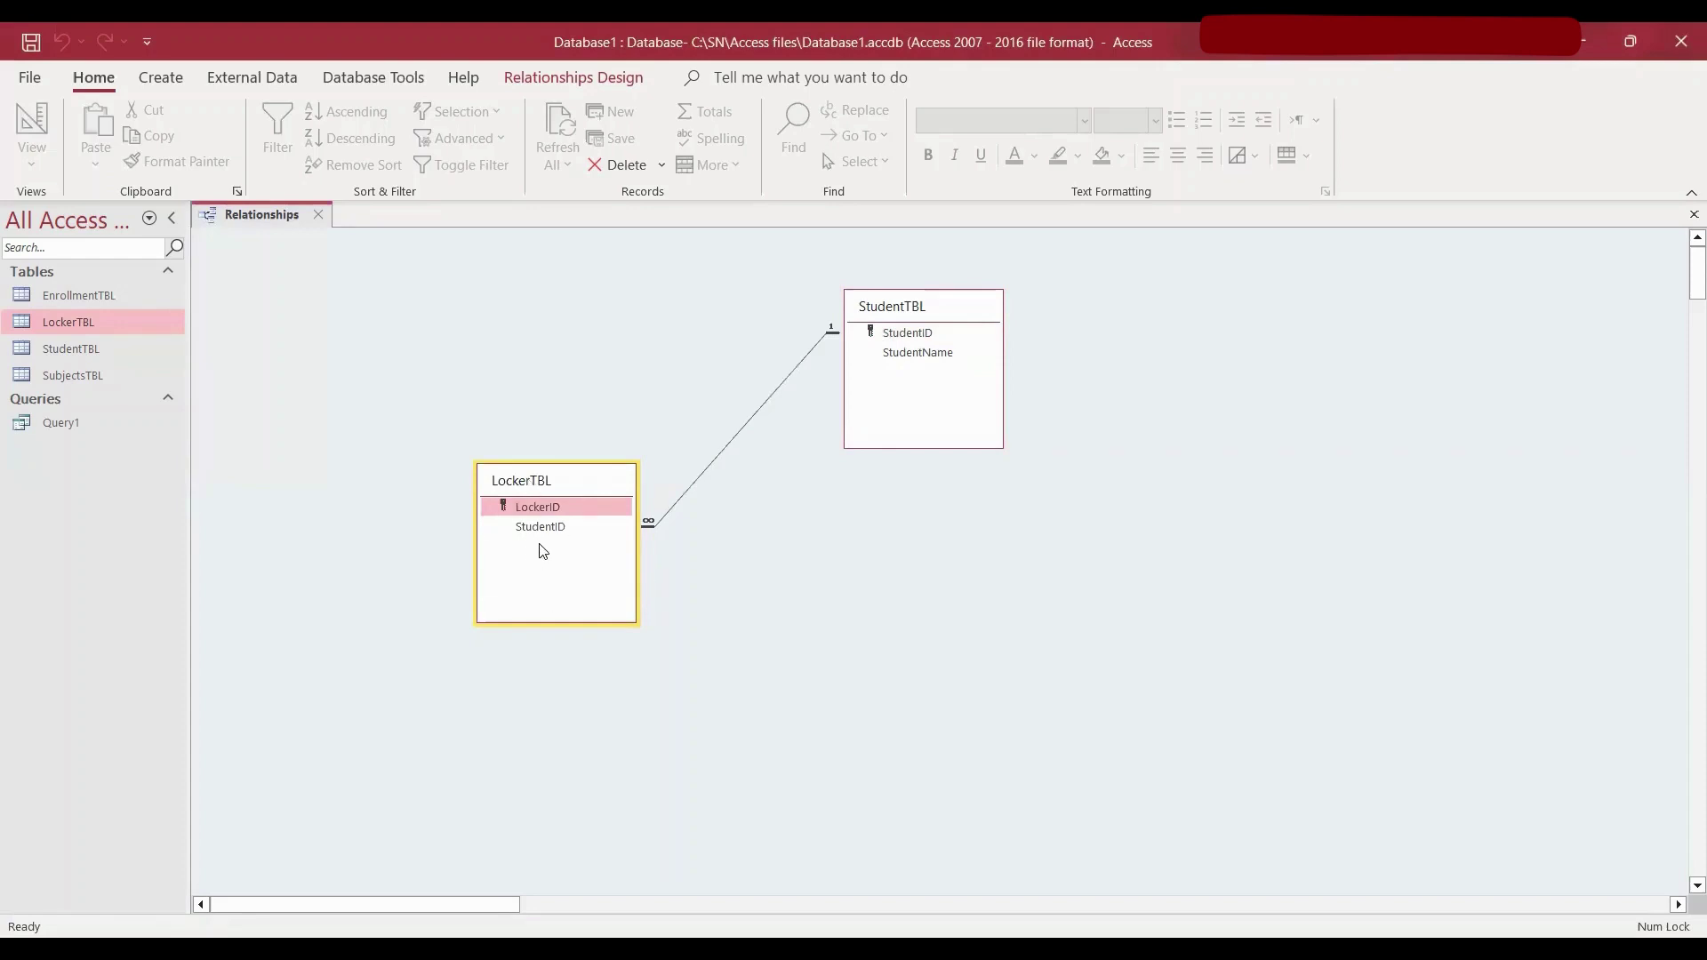
- Open LockerTBL's datasheet and close the relationships diagram with its layout changes saved
double_click(81, 322)
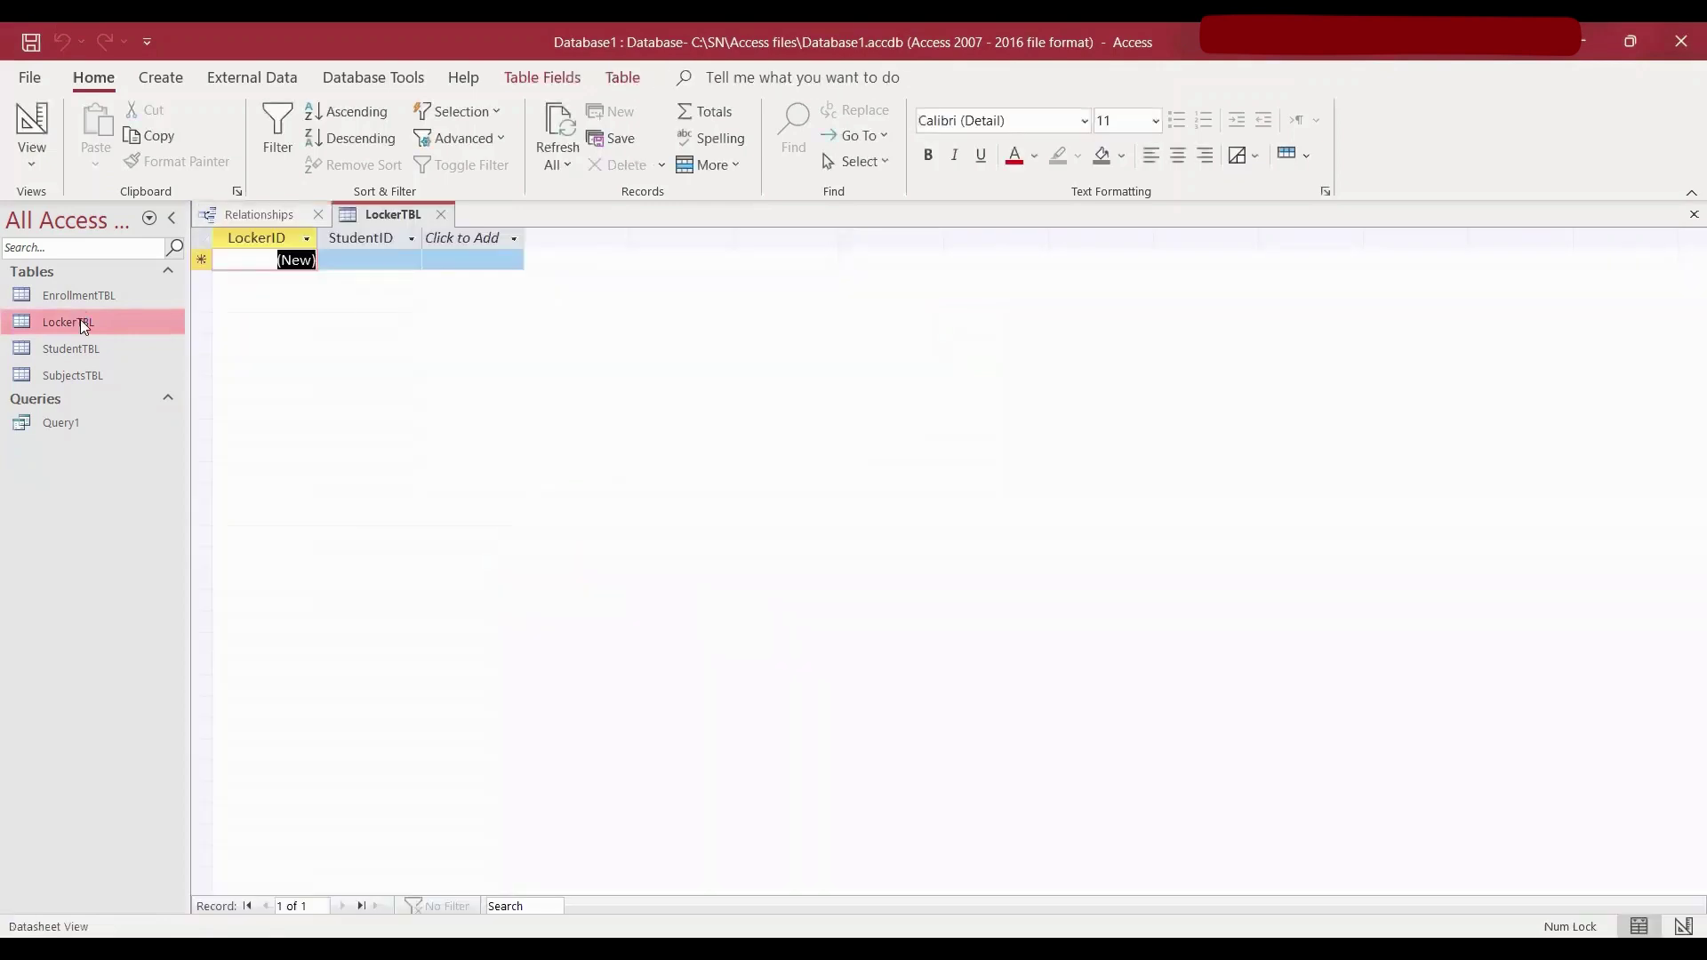
left_click(318, 215)
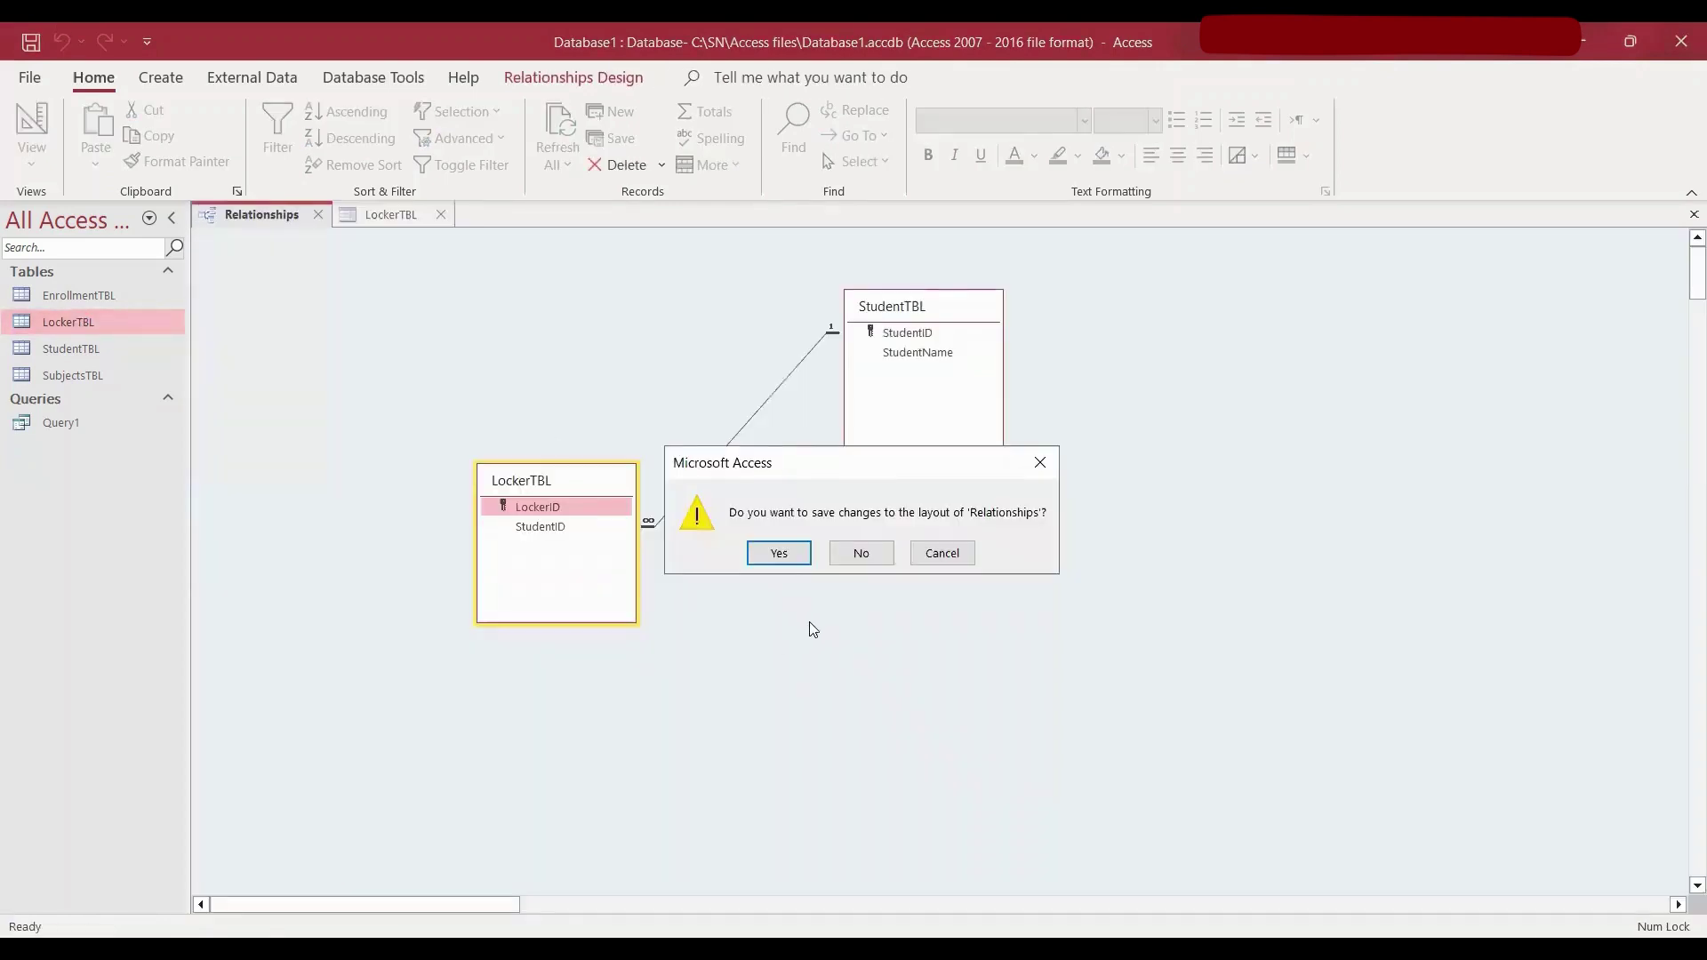
left_click(786, 553)
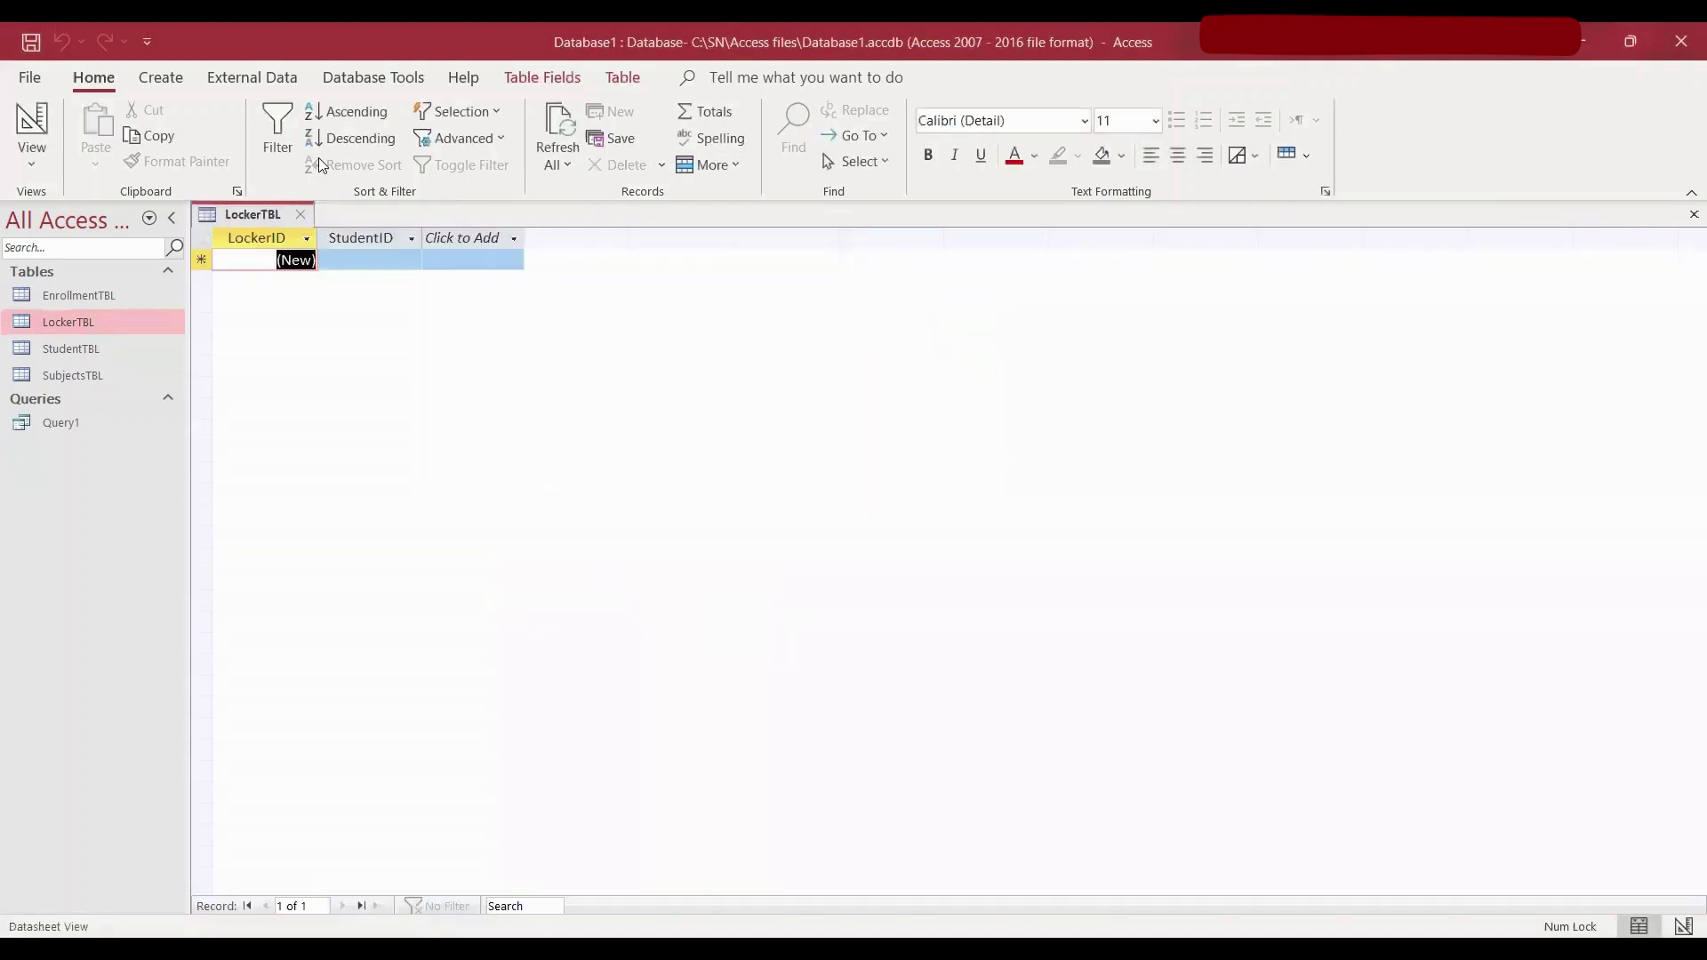
- Set the Indexed property of LockerTBL's StudentID field to Yes (No Duplicates) in the table design and return to the datasheet
left_click(30, 120)
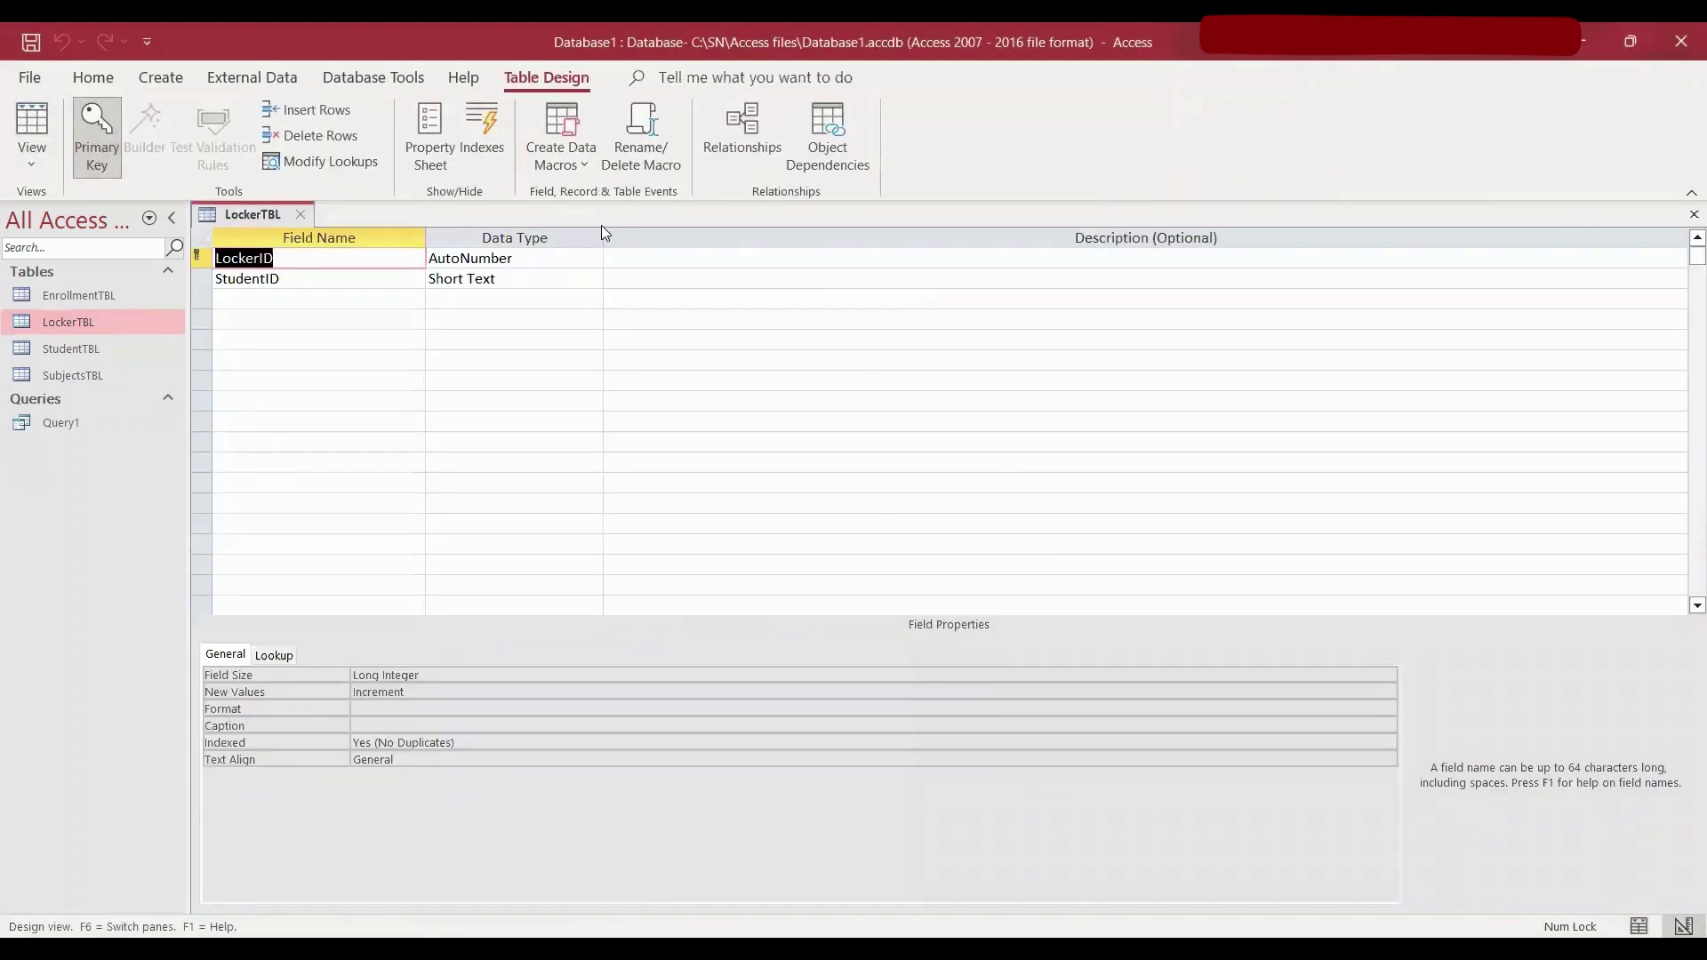
left_click(530, 278)
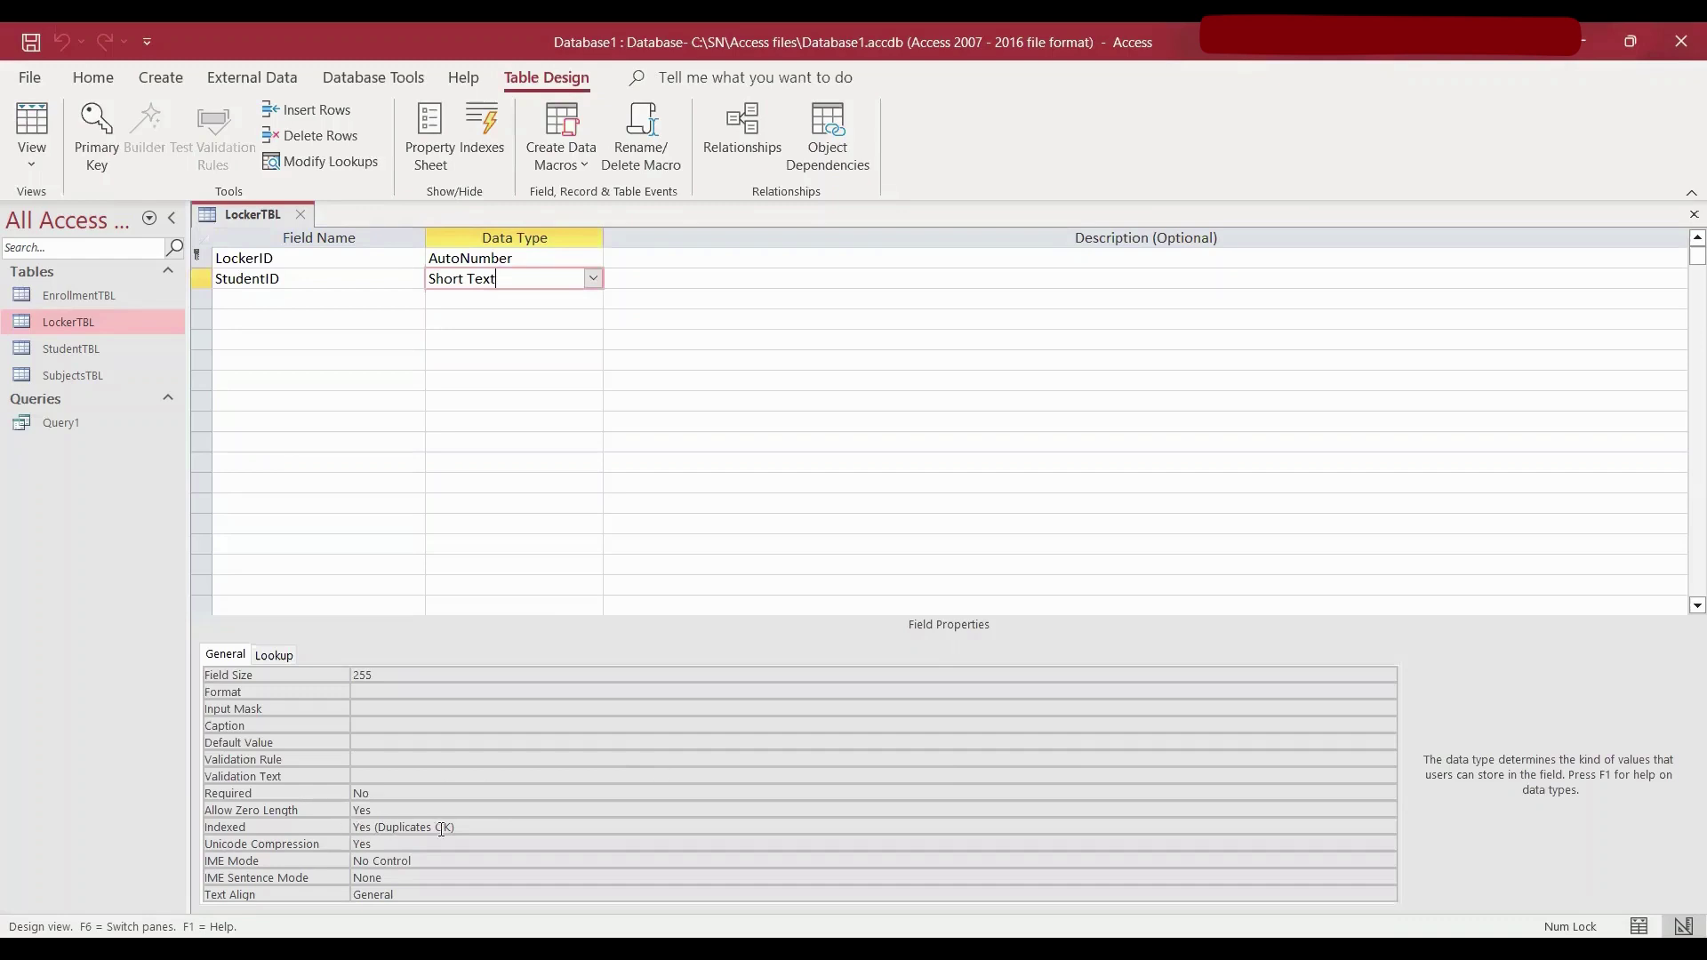
left_click(637, 826)
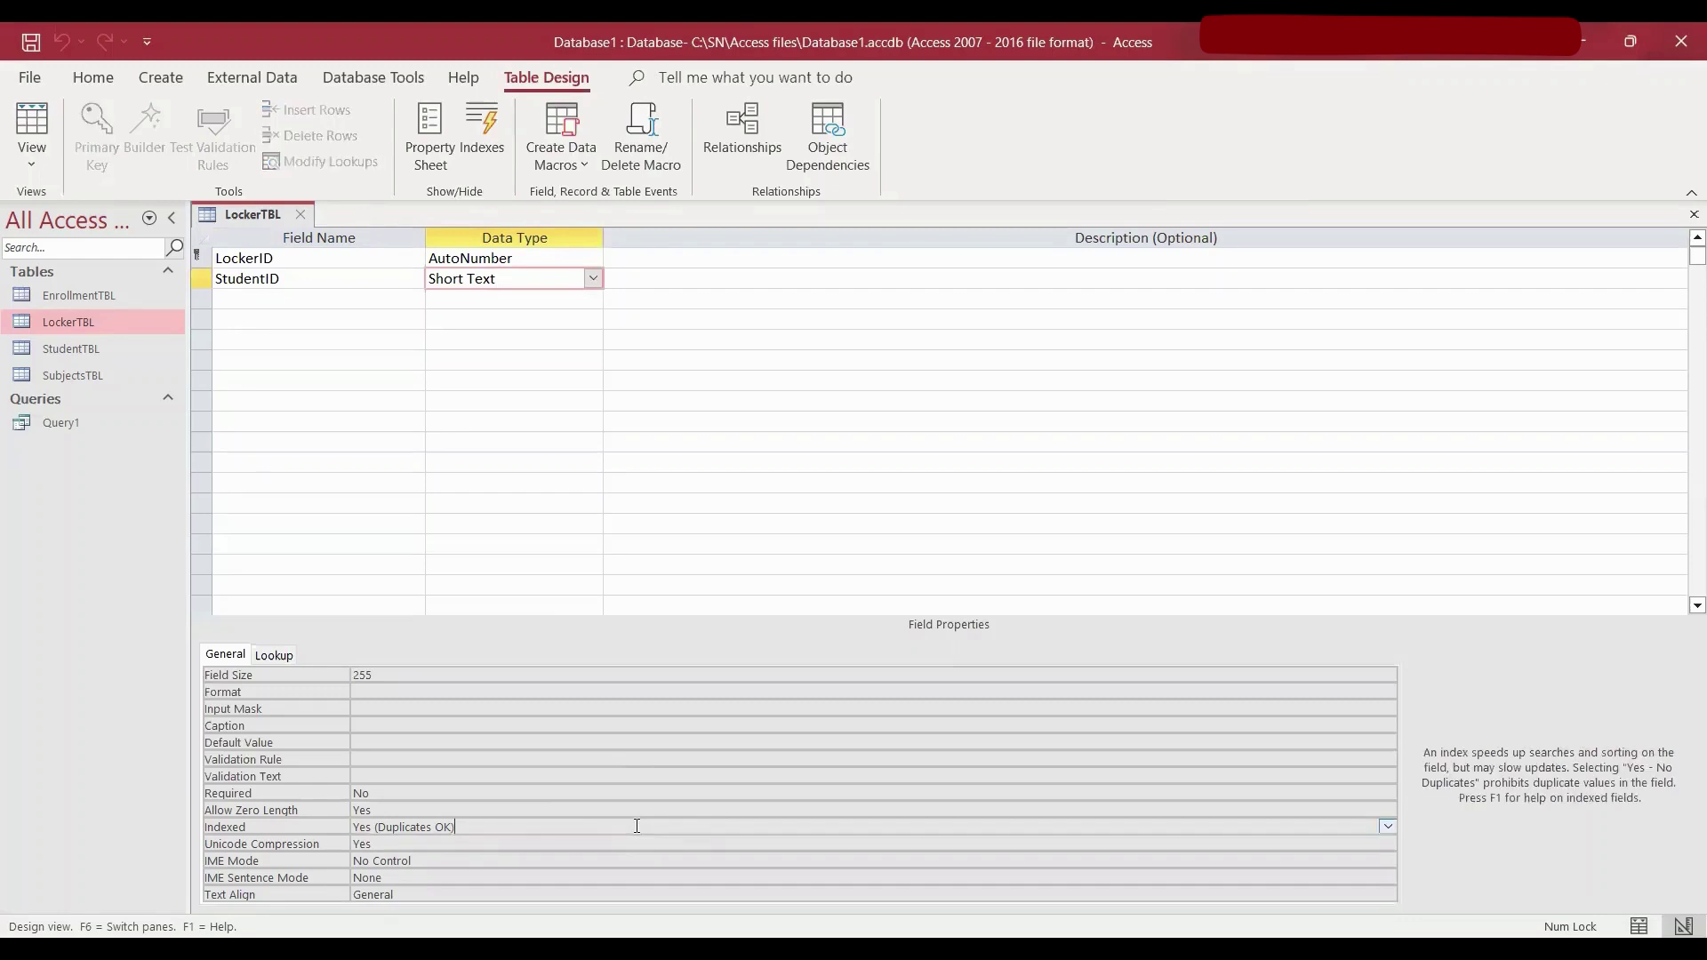
left_click(1387, 828)
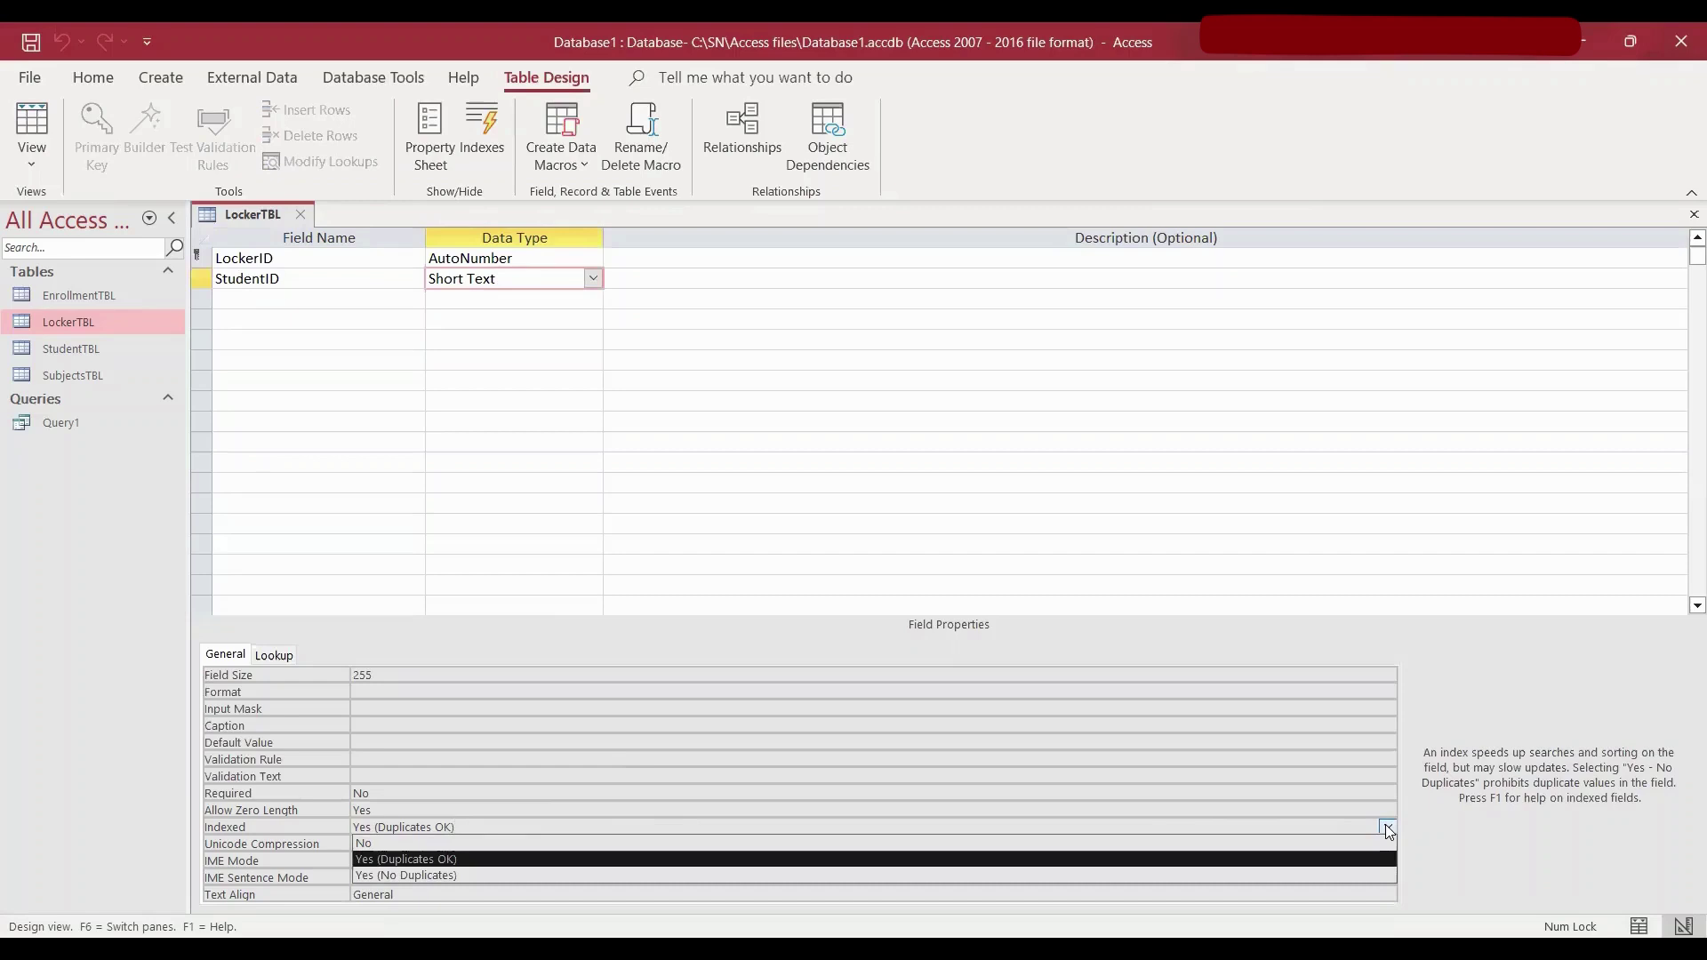
left_click(1192, 877)
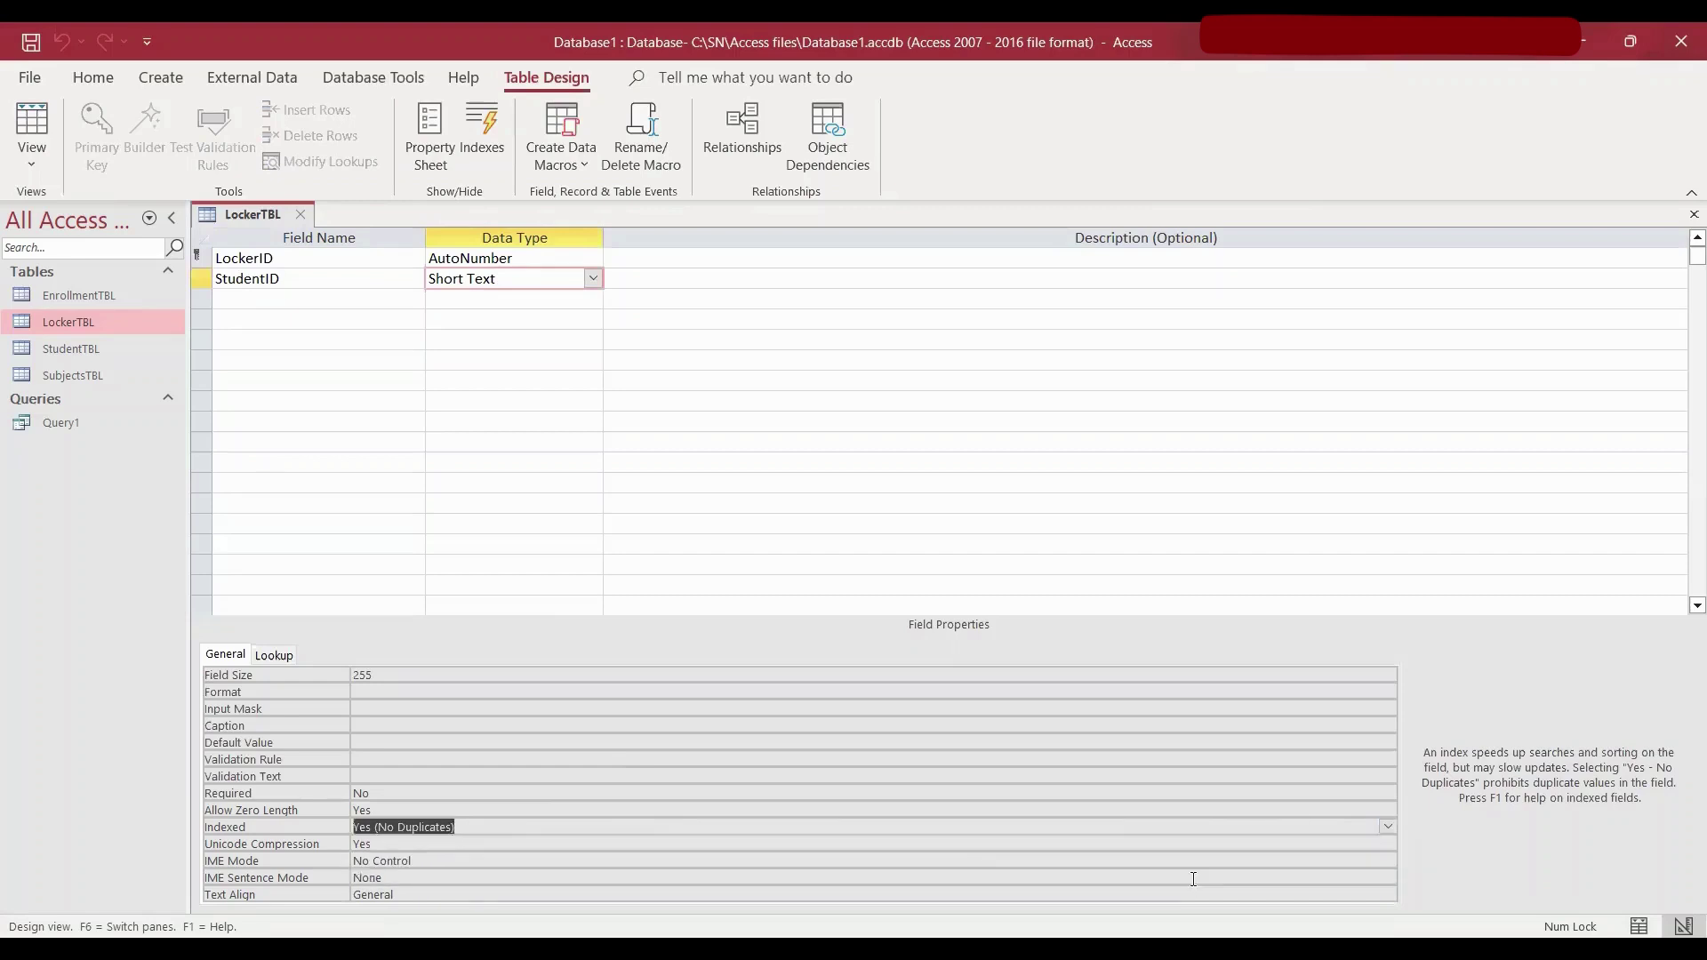
left_click(834, 842)
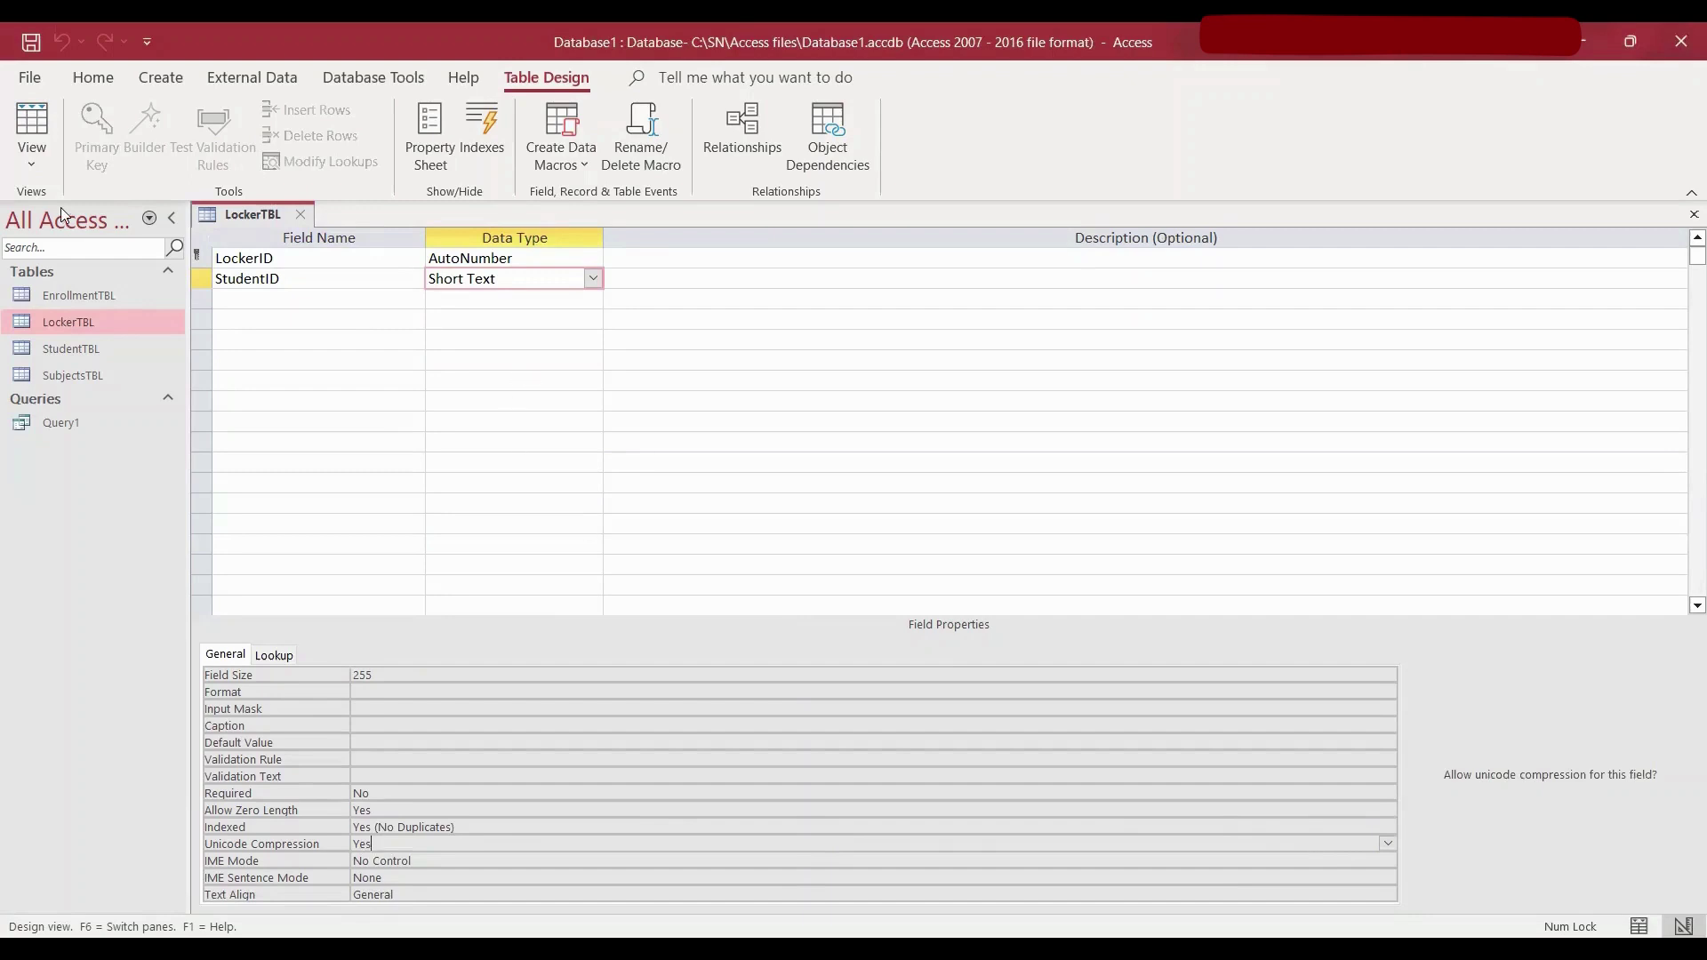
left_click(45, 108)
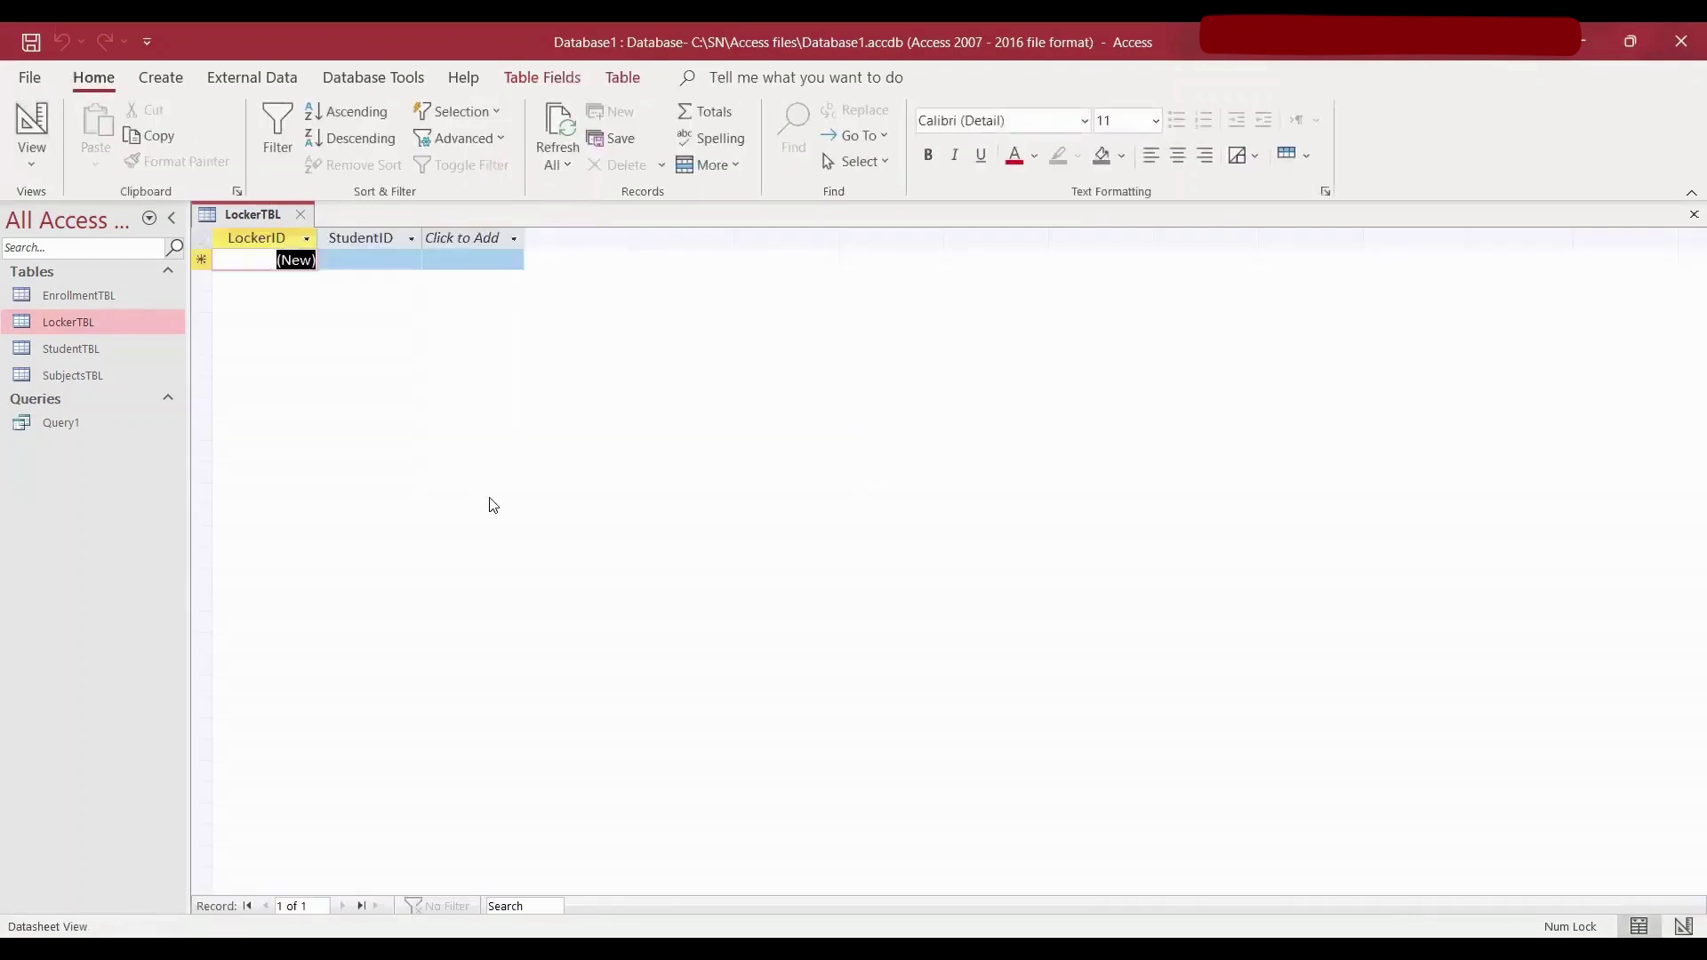
left_click(41, 120)
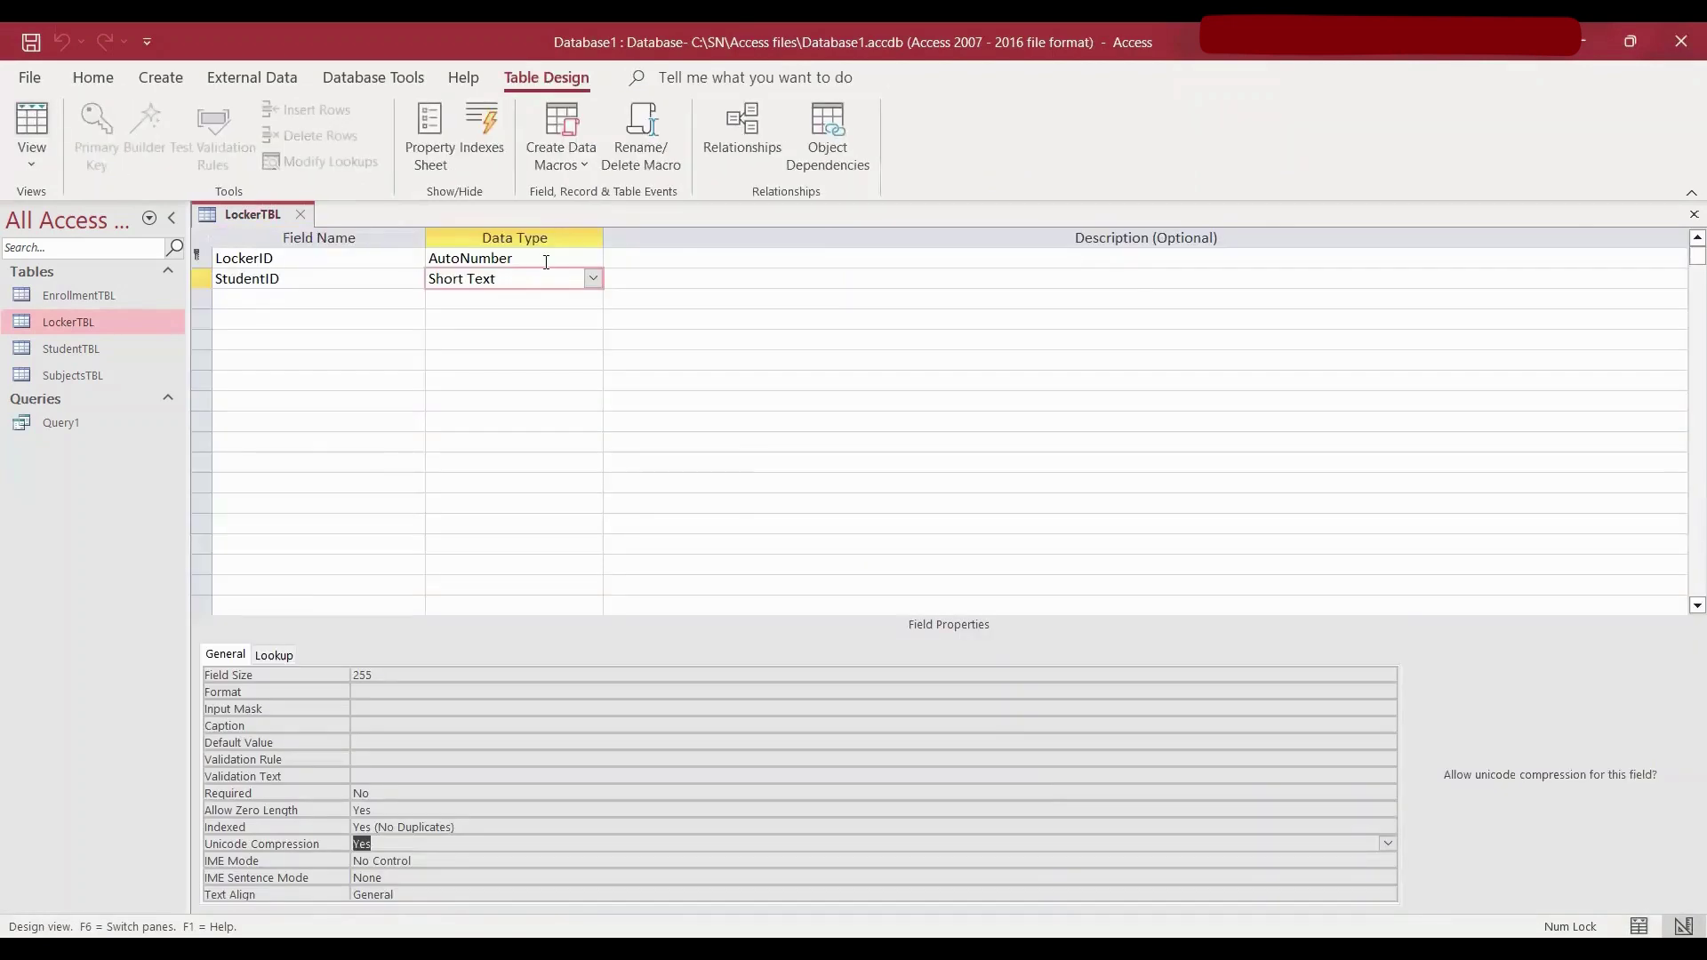
left_click(45, 123)
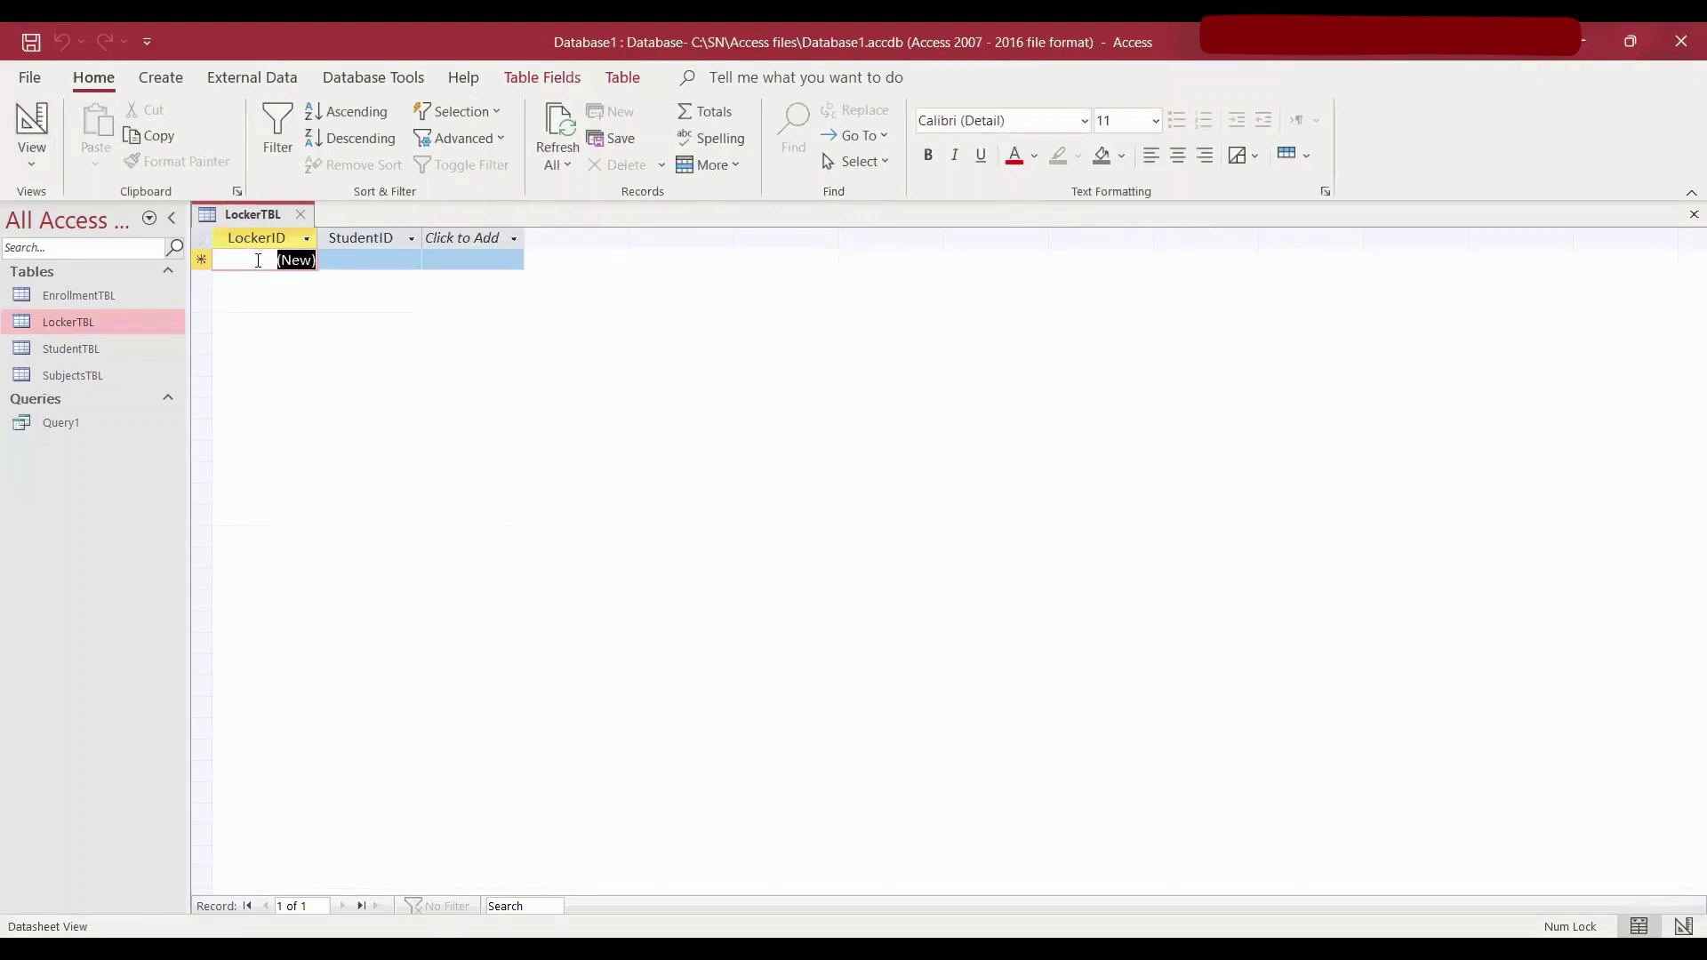
- Try to add a LockerTBL record with StudentID S006
left_click(381, 259)
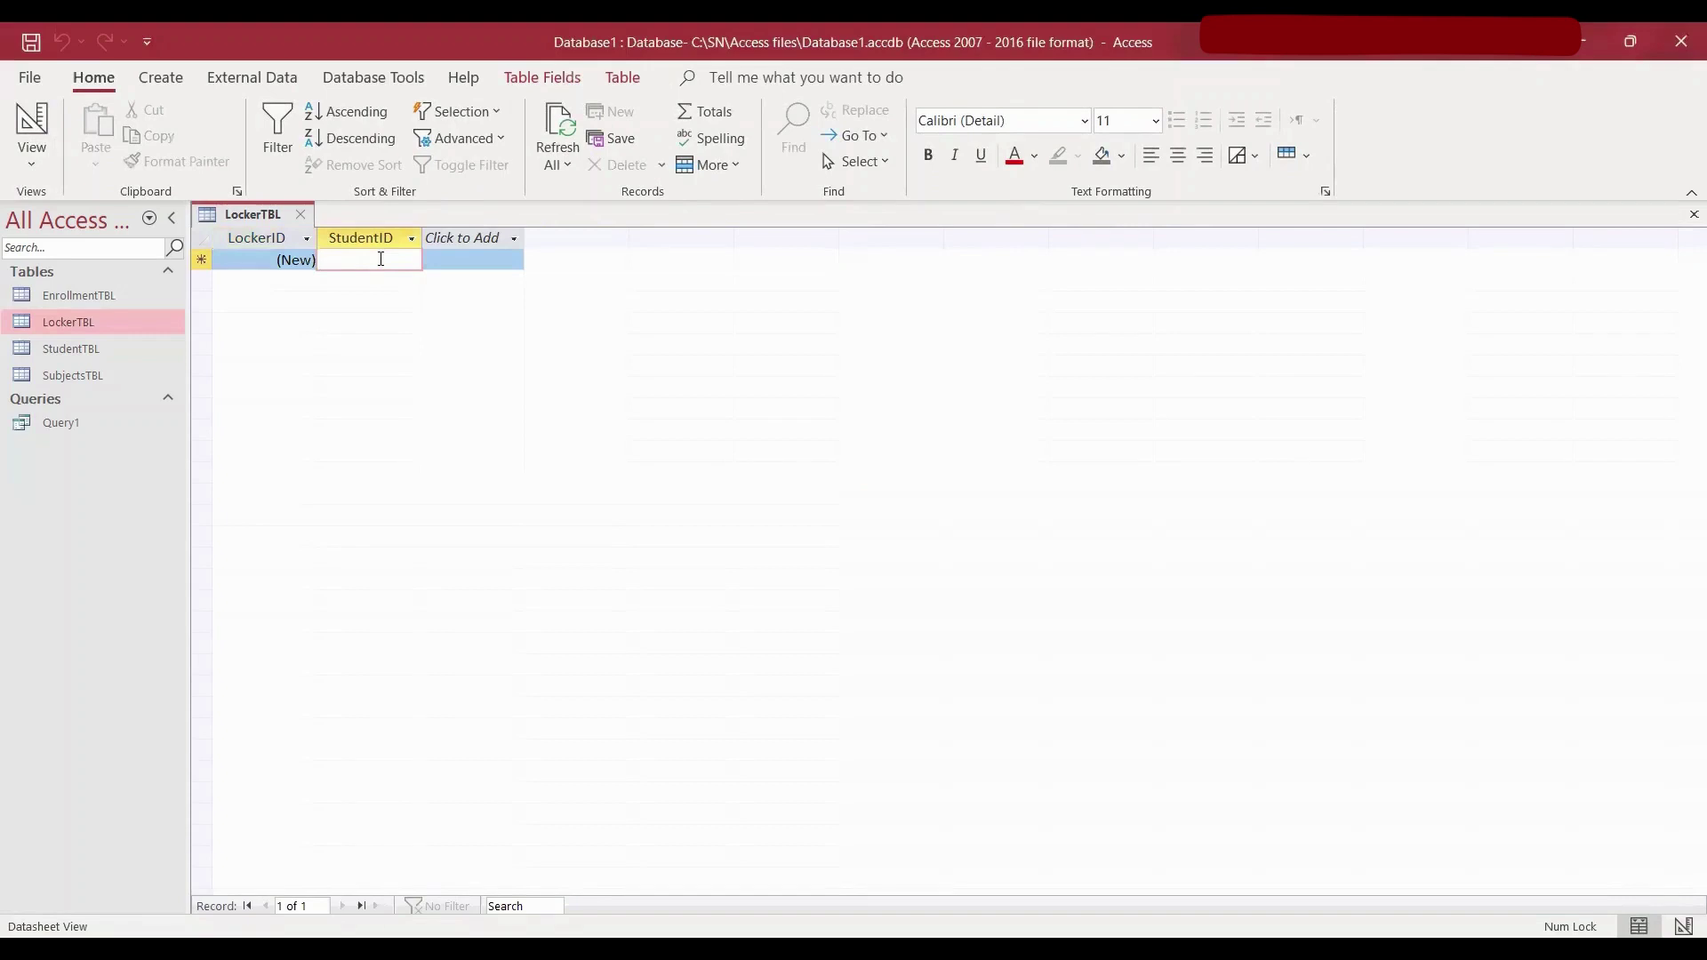
type("S006")
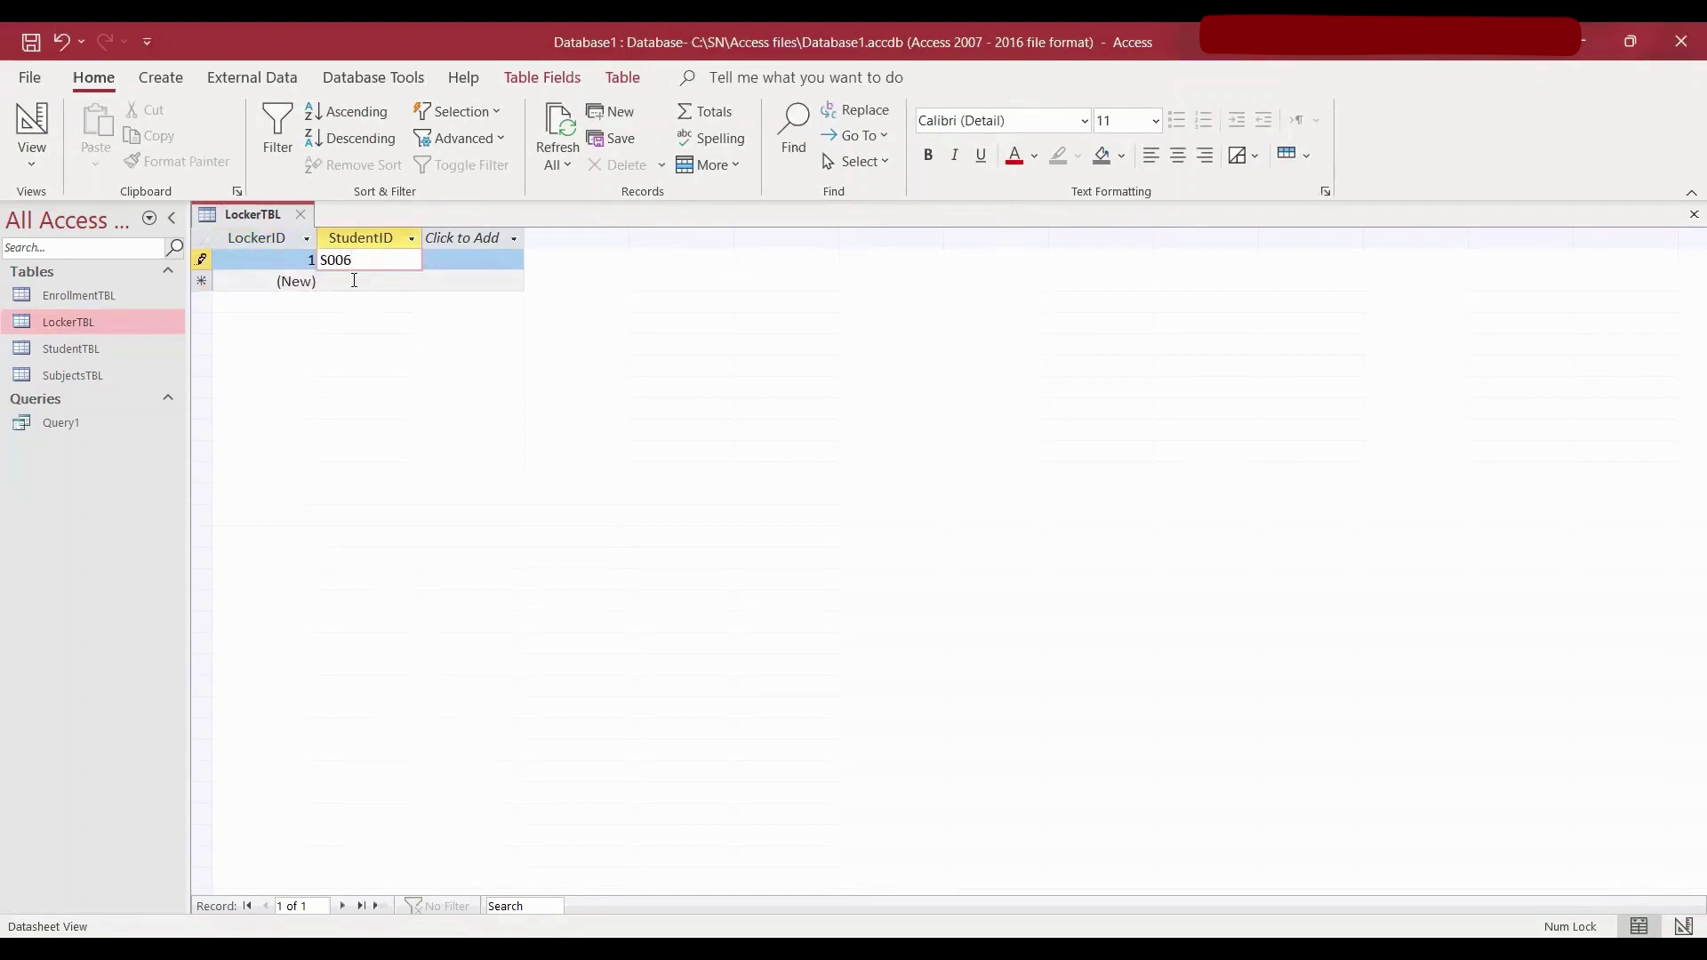
left_click(354, 281)
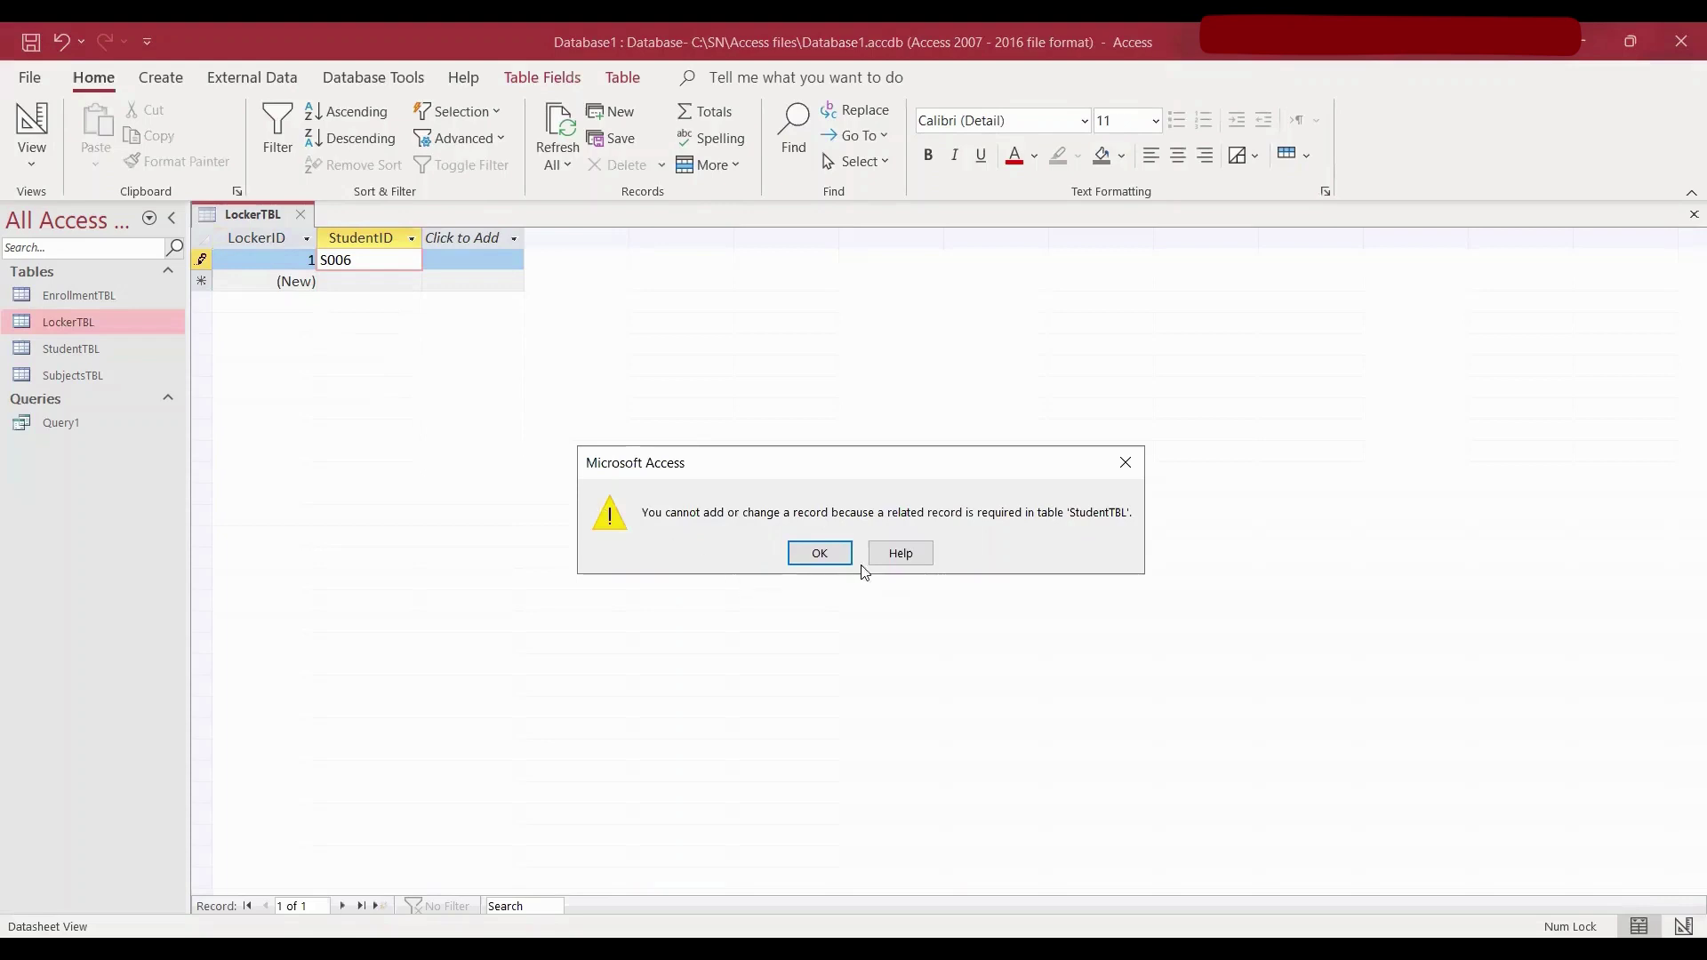
left_click(820, 554)
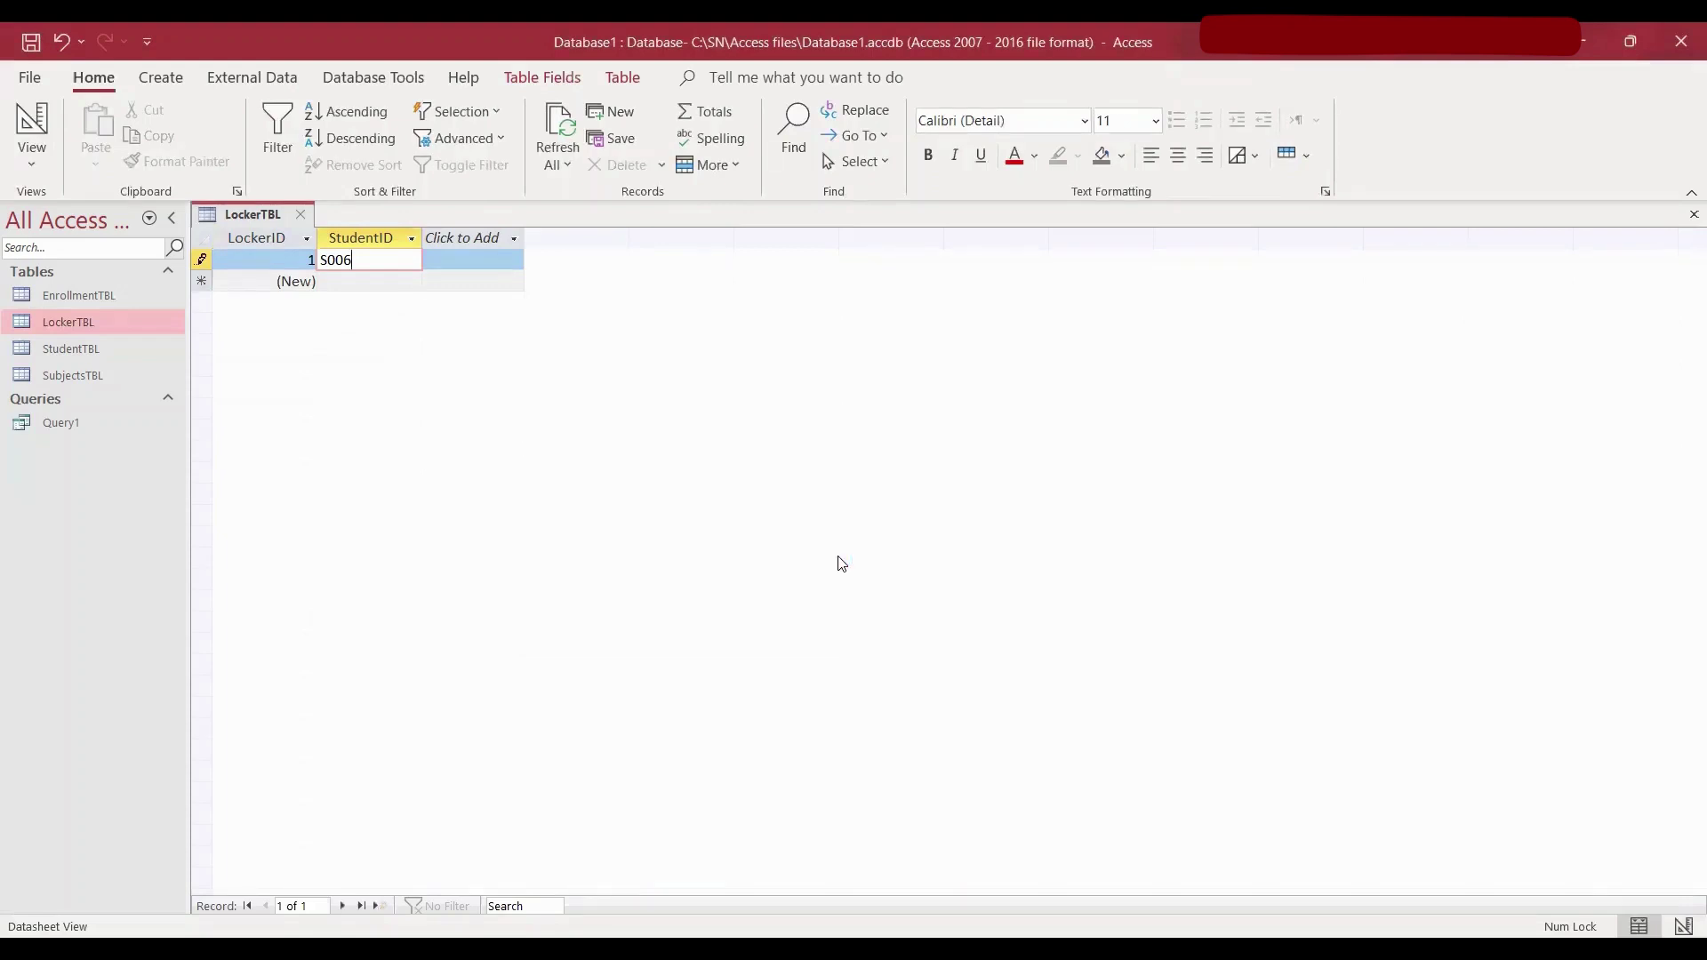
- Change the new LockerTBL record's StudentID to S003 and commit the record
key("BackSpace")
type("3")
left_click(363, 282)
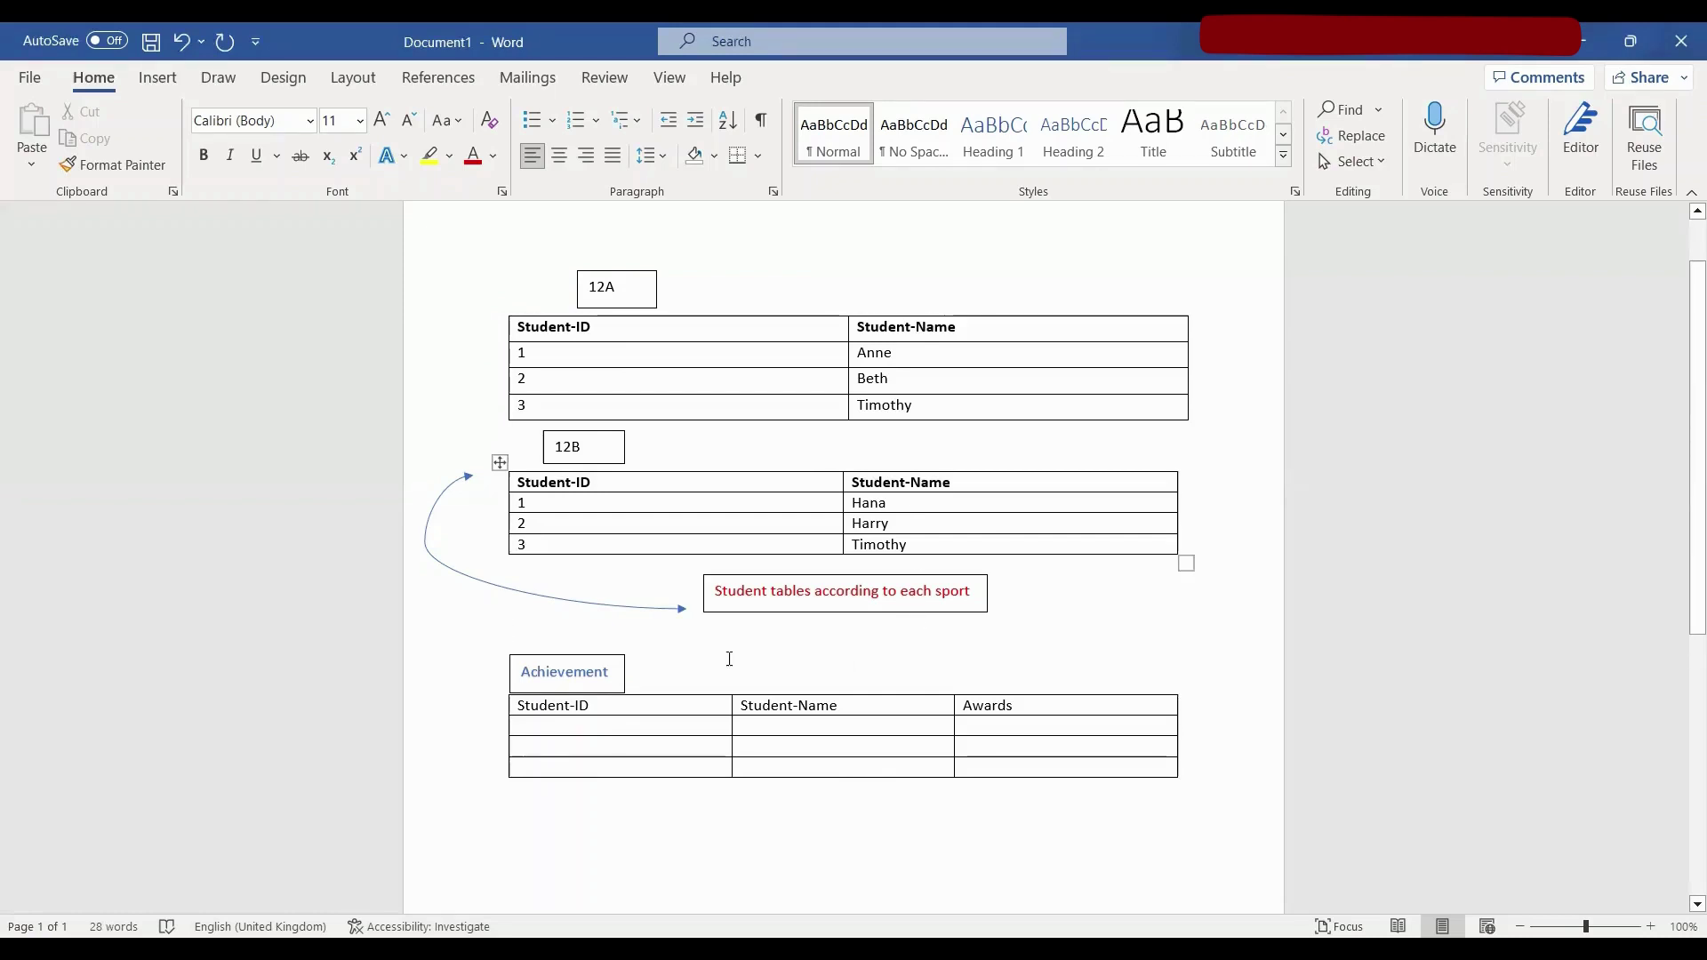
- In the Word document, delete the last four characters of the student name in the 12B table's third record
left_click(918, 547)
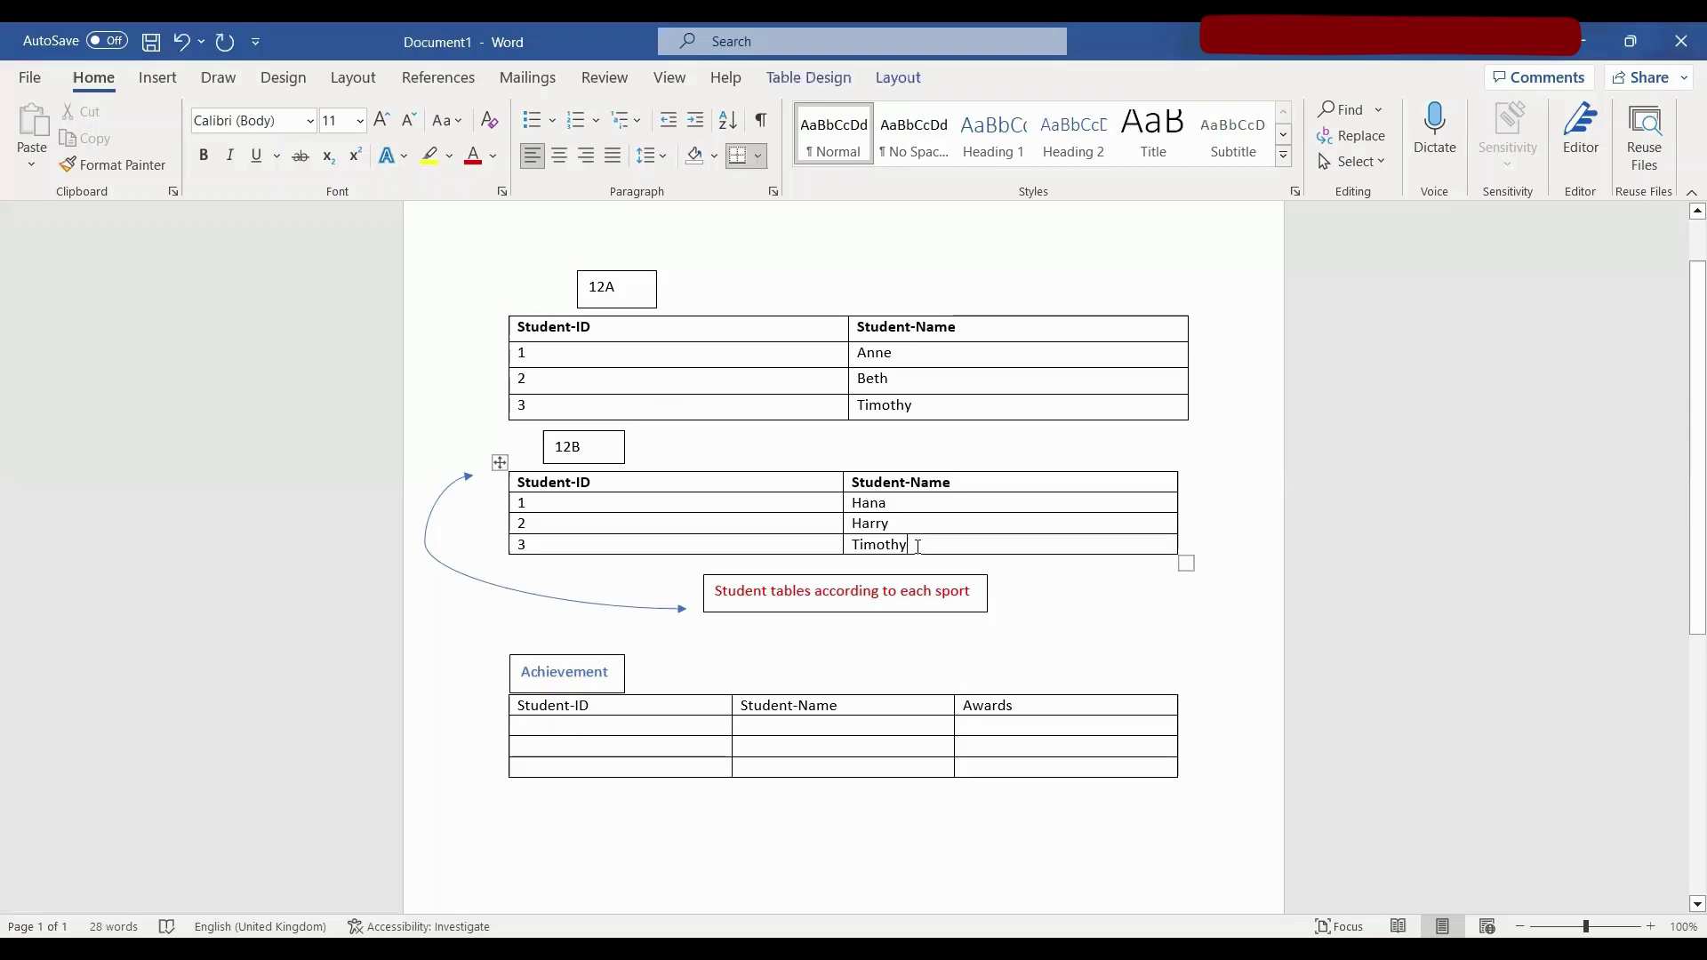
key("BackSpace")
key("BackSpace")
key("BackSpace")
key("BackSpace")
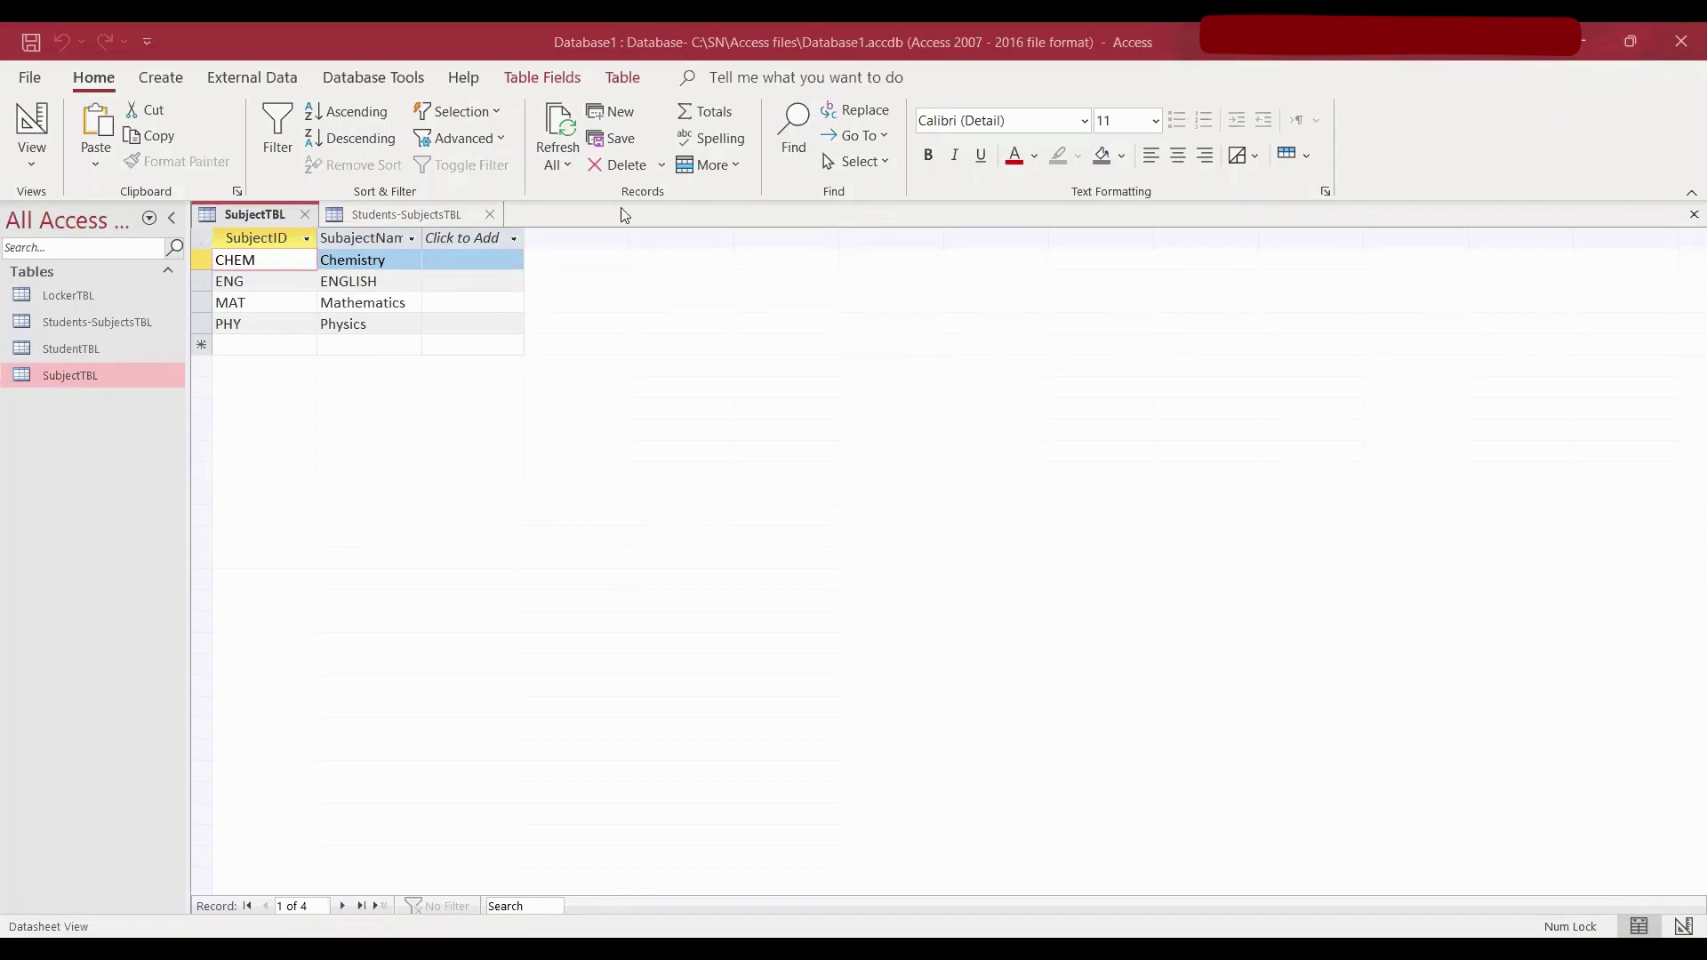
- Check SubjectTBL's field design and add records with IDs E001, E002 and E003 to Students-SubjectsTBL
left_click(489, 214)
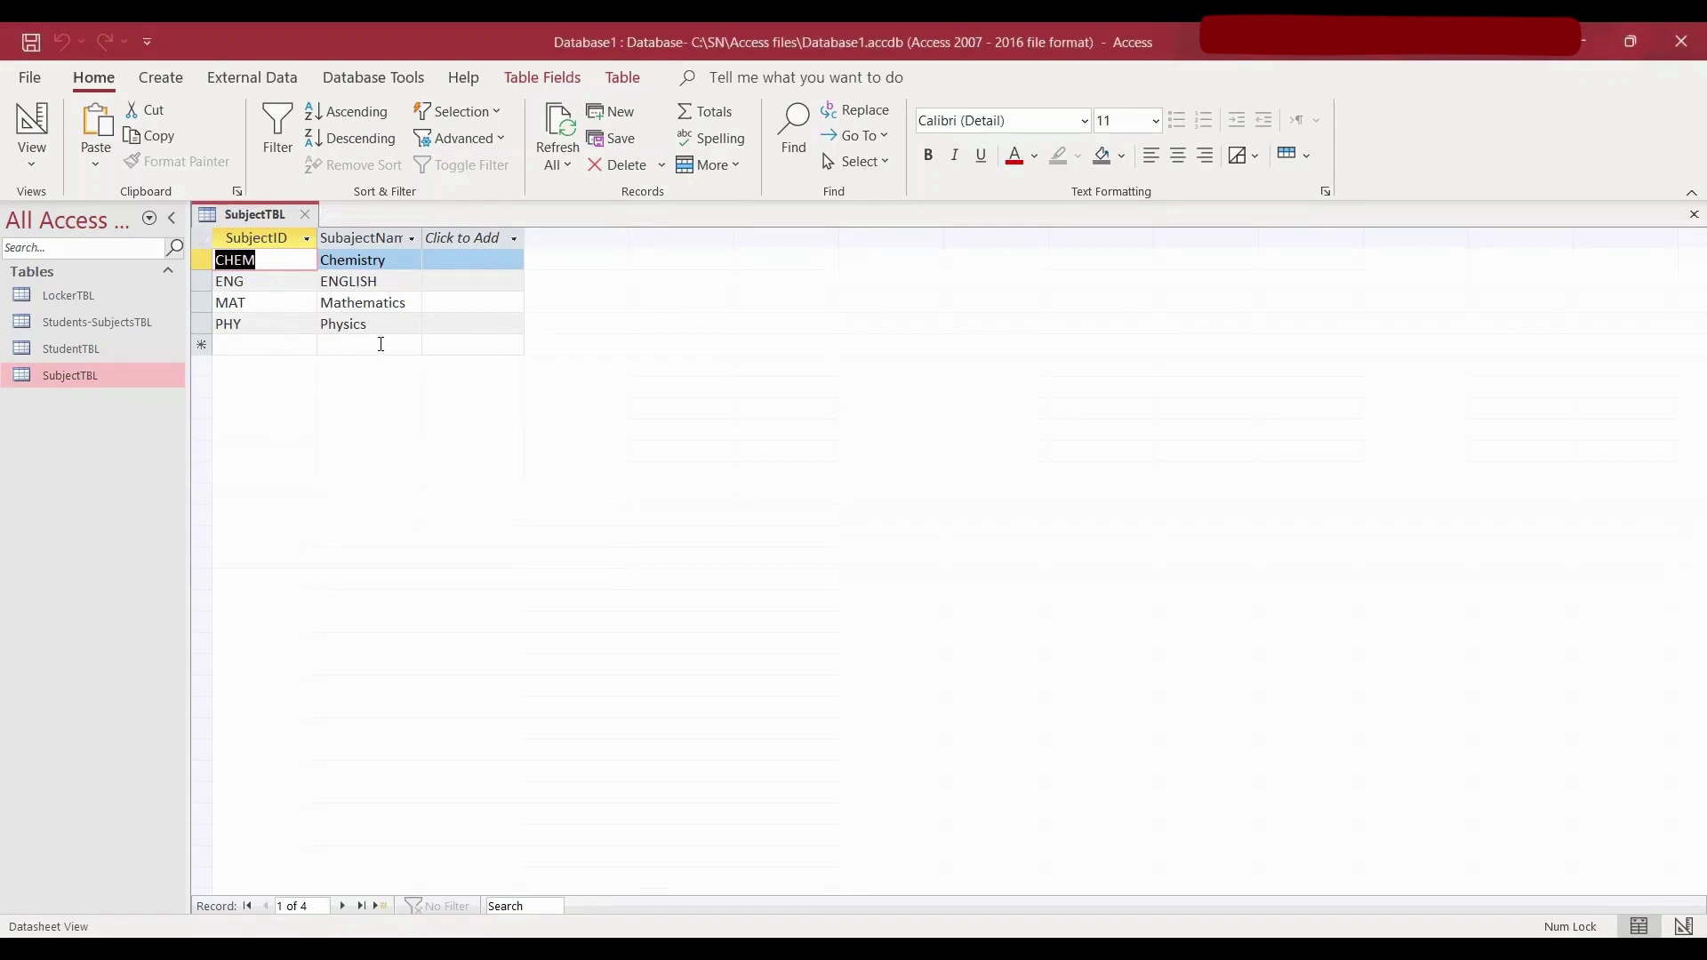
left_click(43, 120)
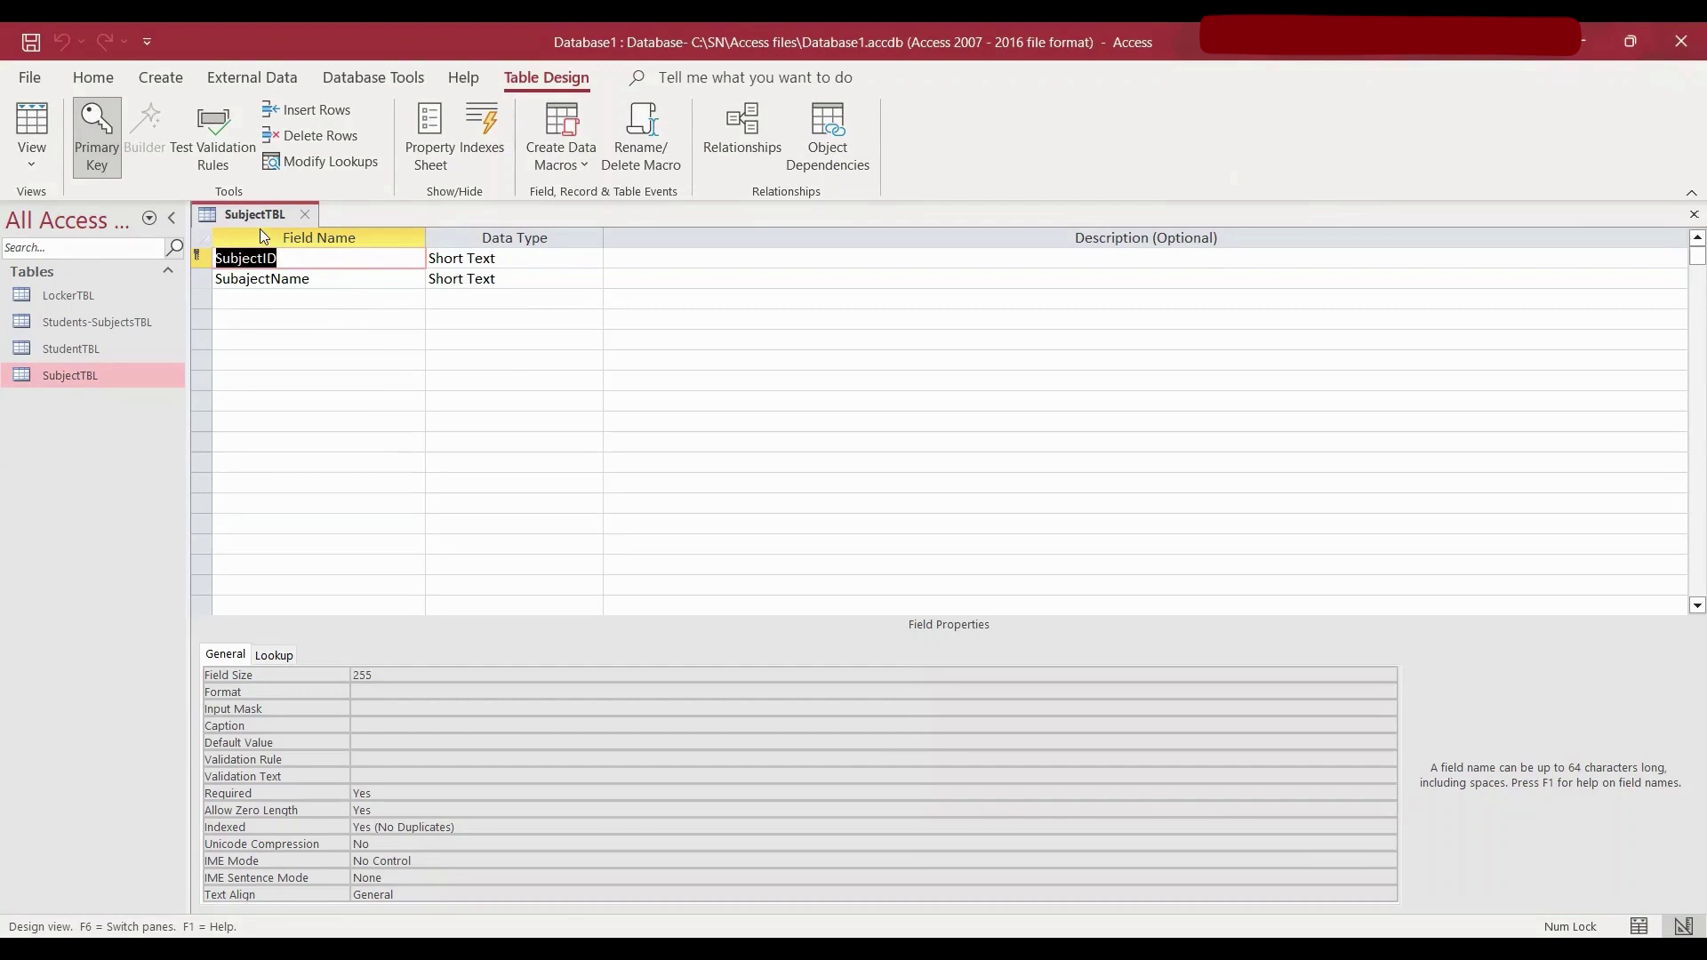
double_click(144, 318)
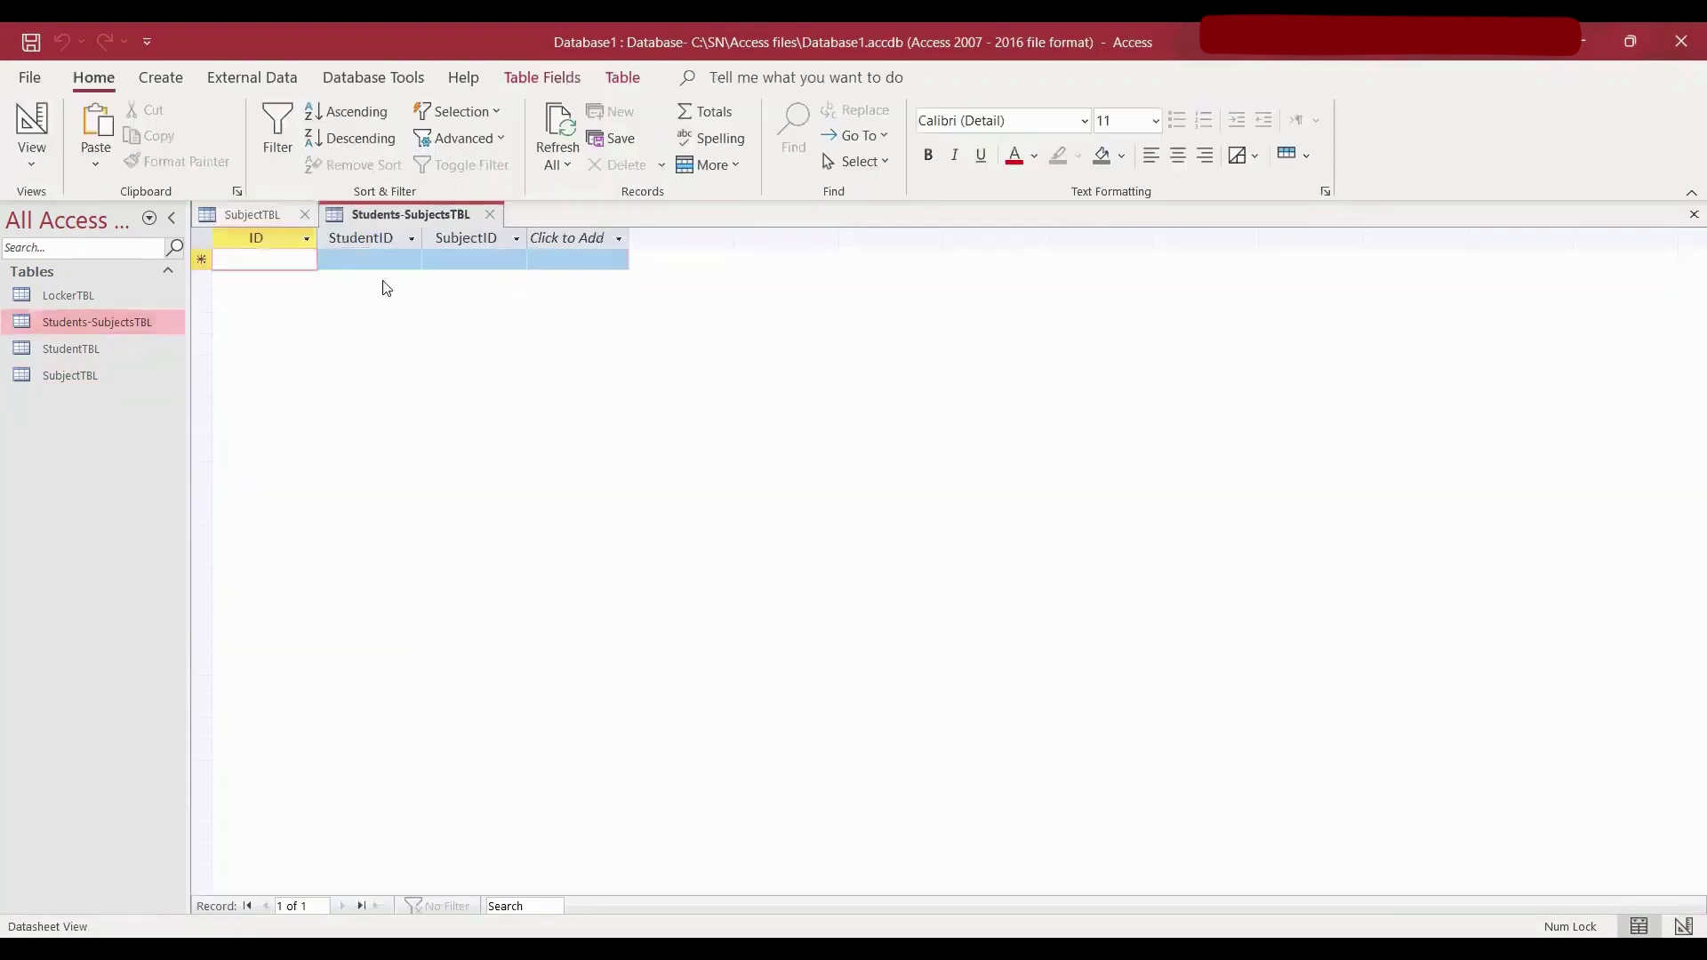
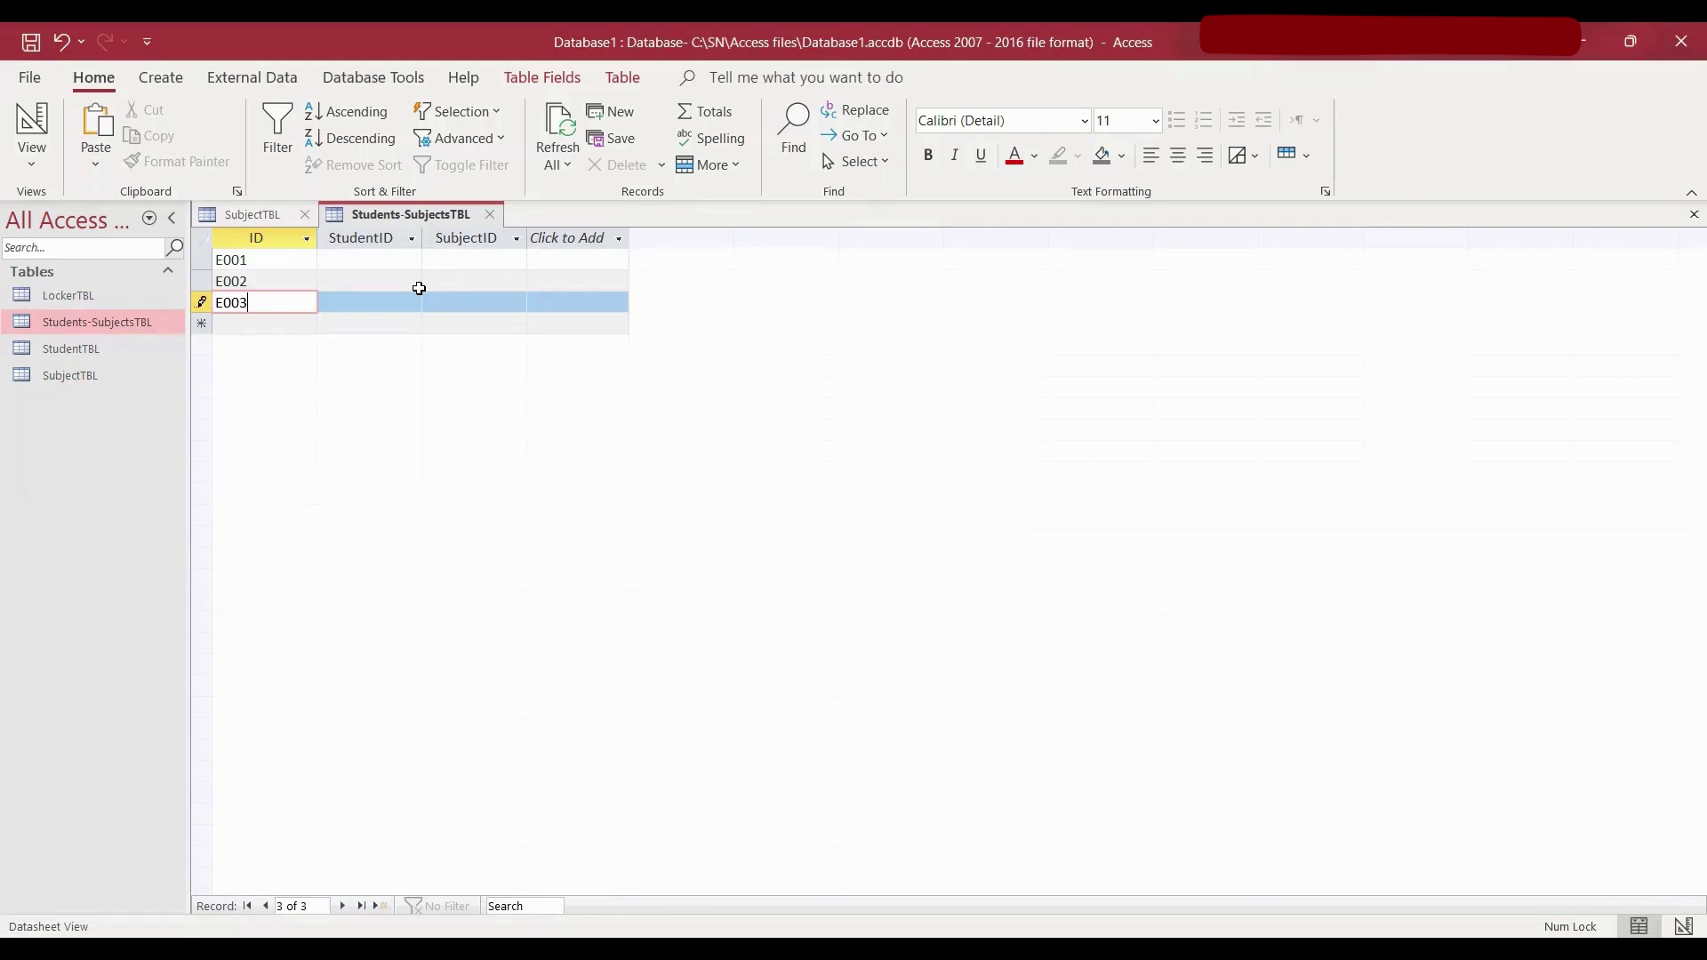
key("shift+Return")
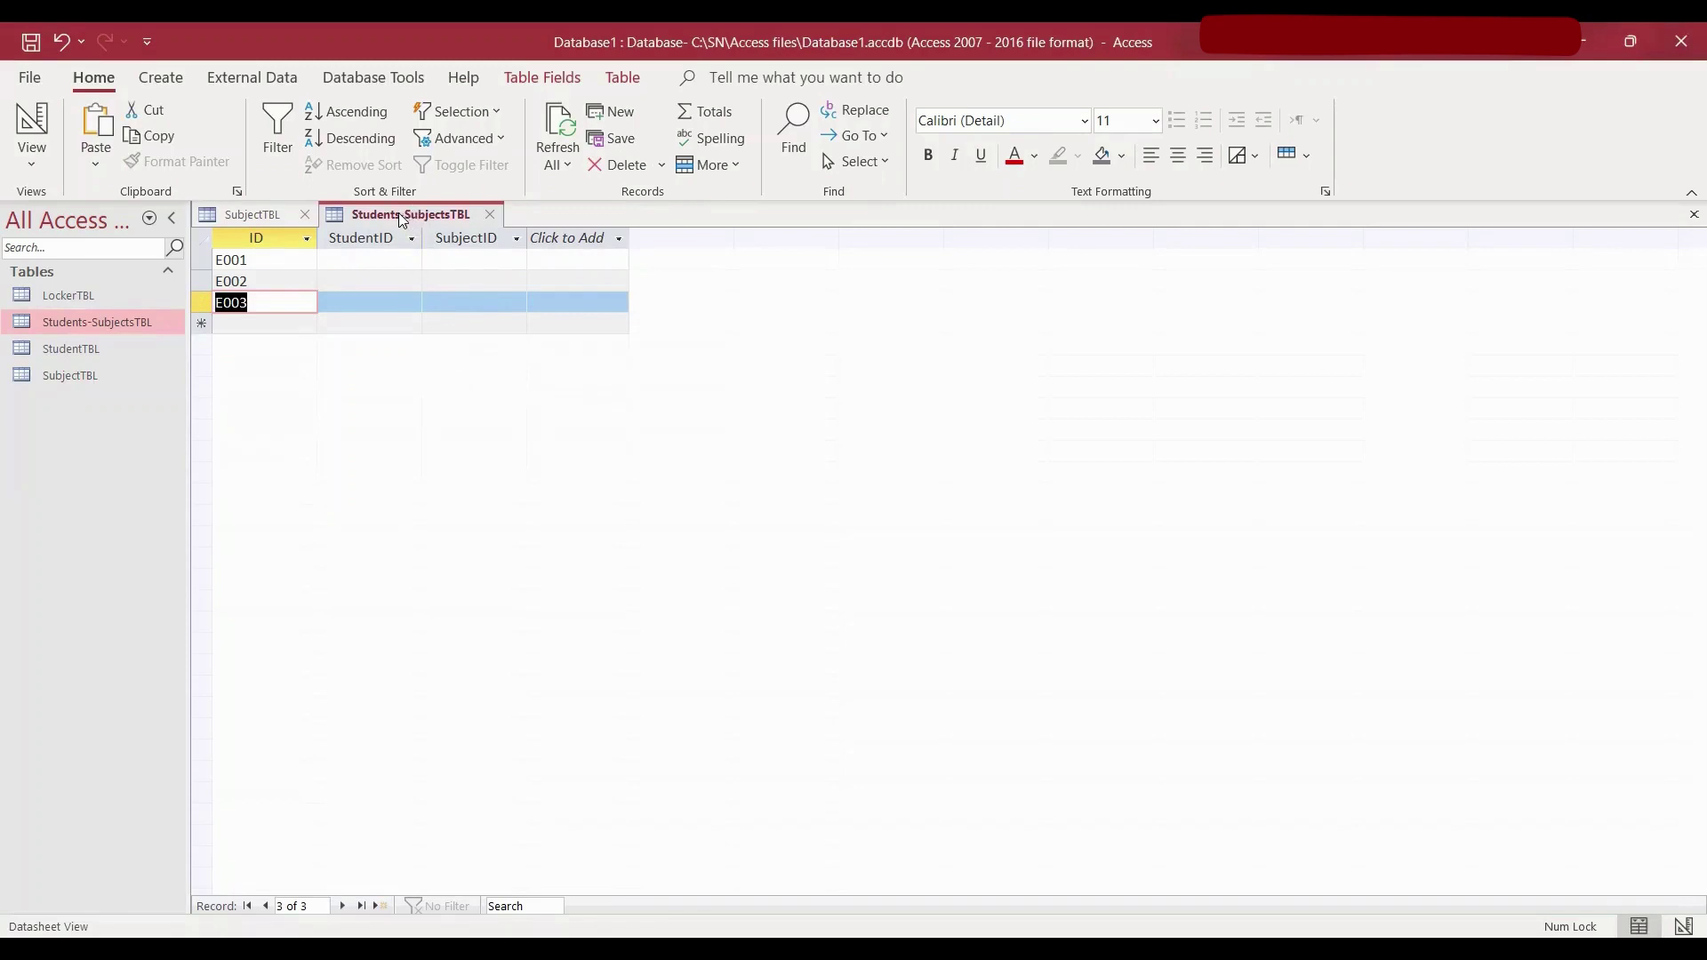
- Open the relationships diagram from Students-SubjectsTBL's design and close both Students-SubjectsTBL and SubjectTBL
left_click(32, 125)
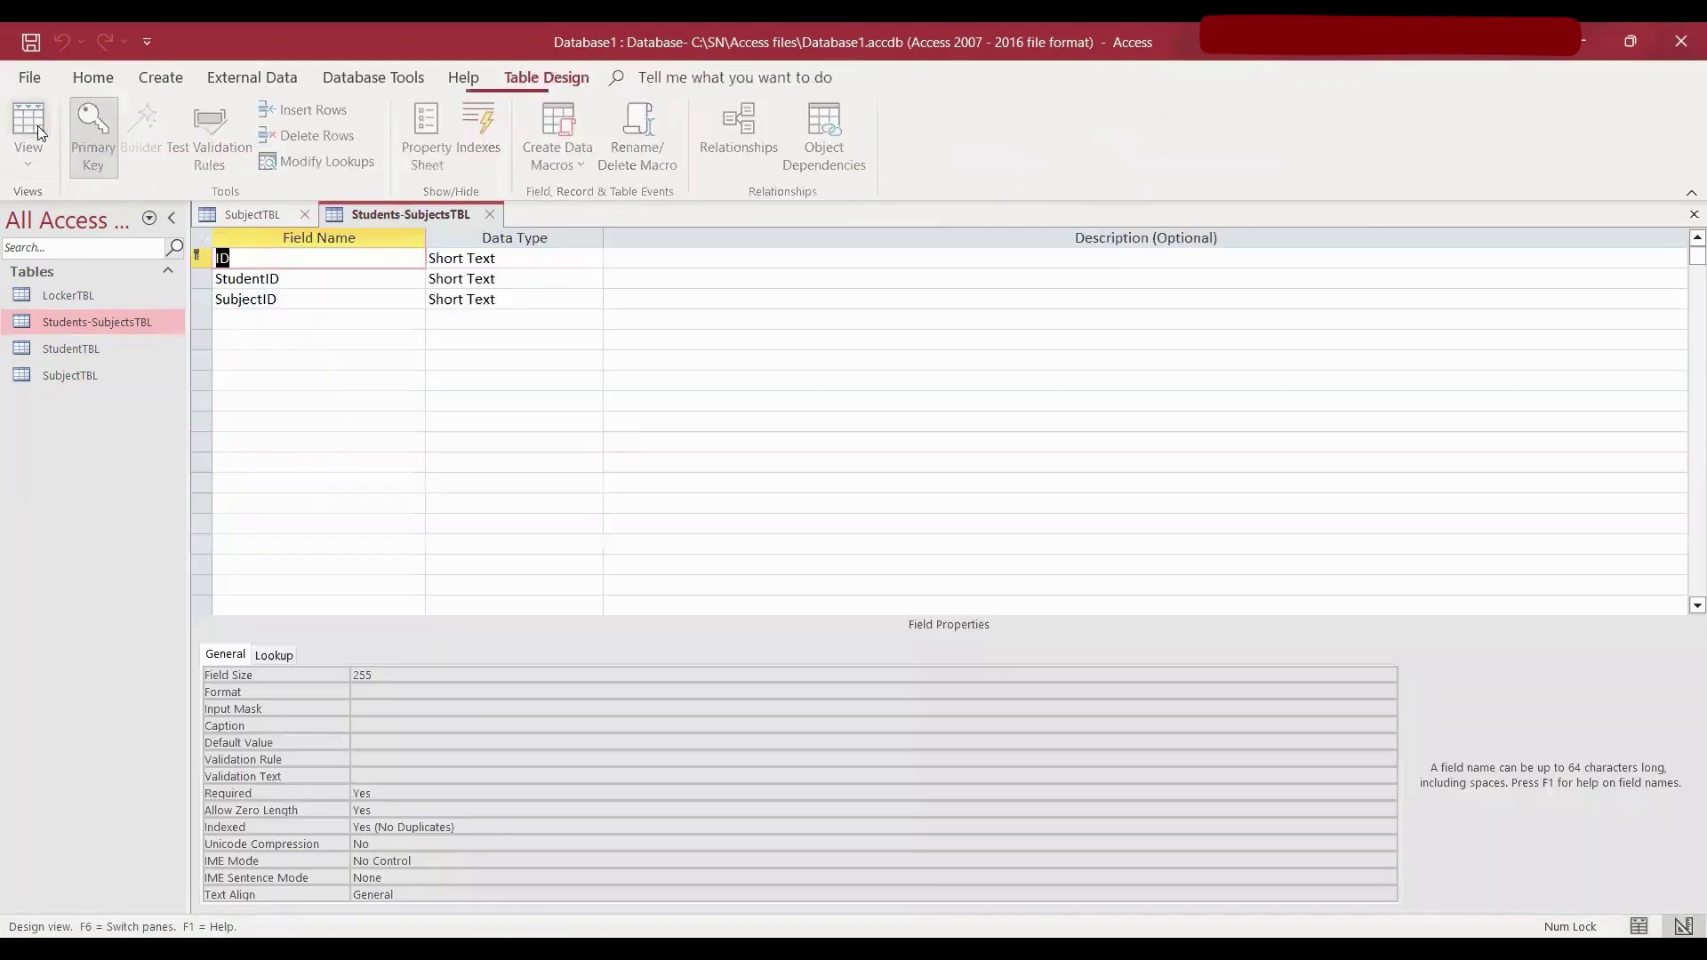
left_click(750, 147)
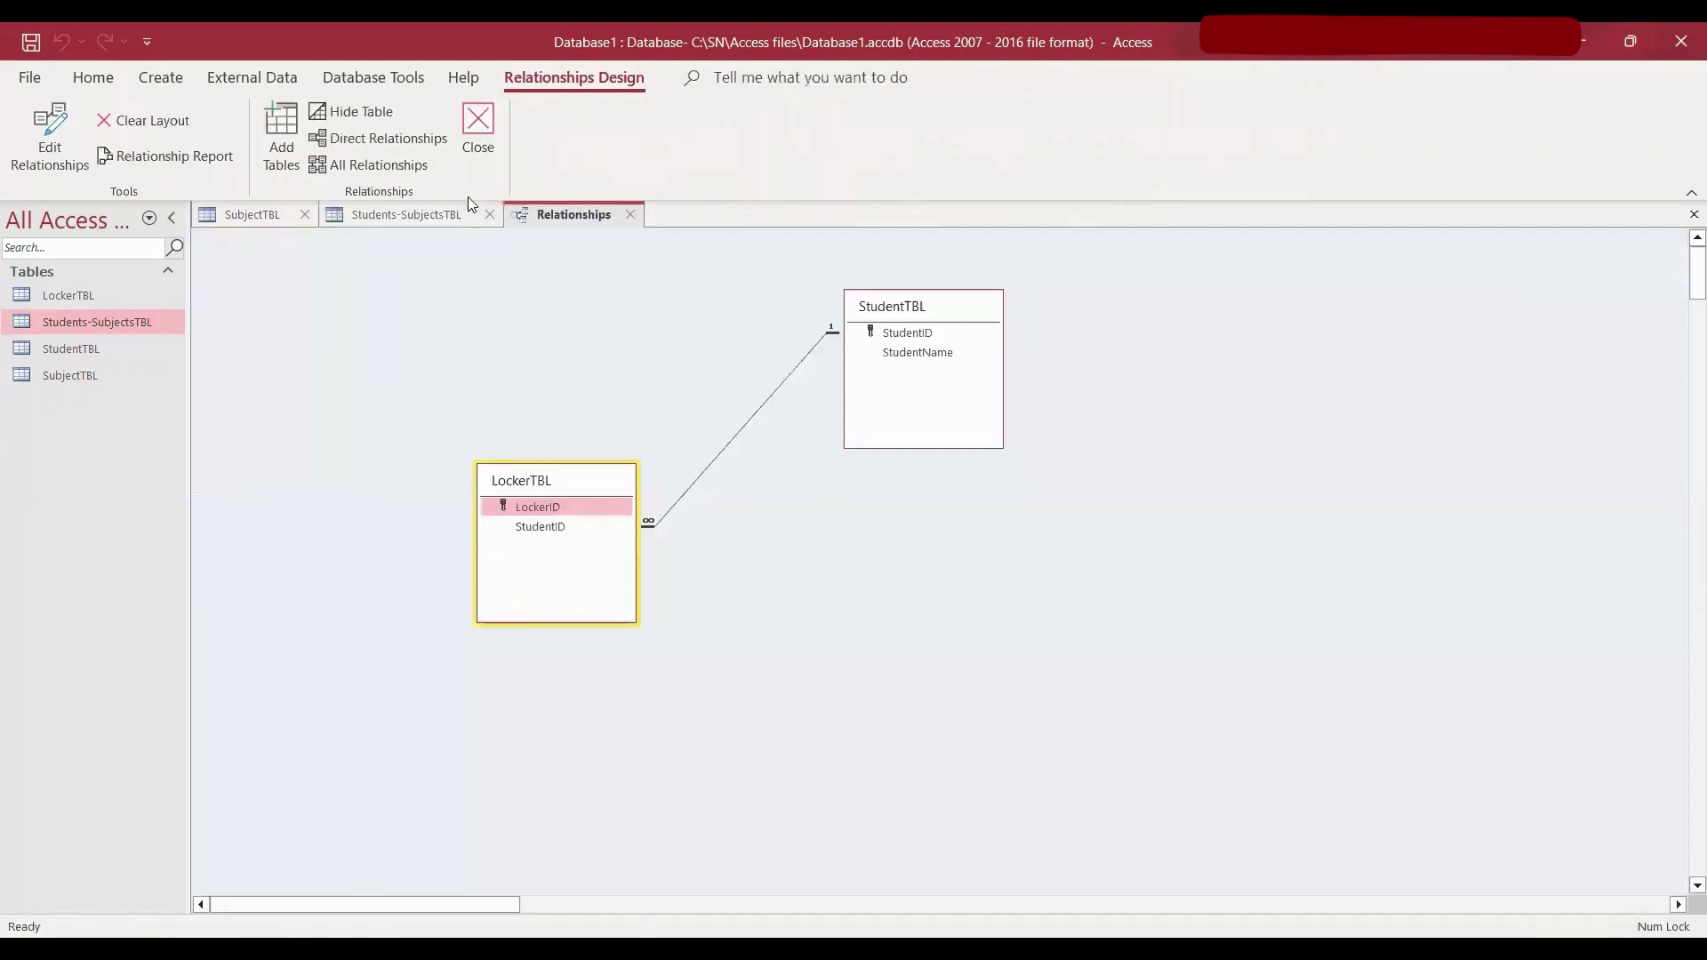
left_click(489, 215)
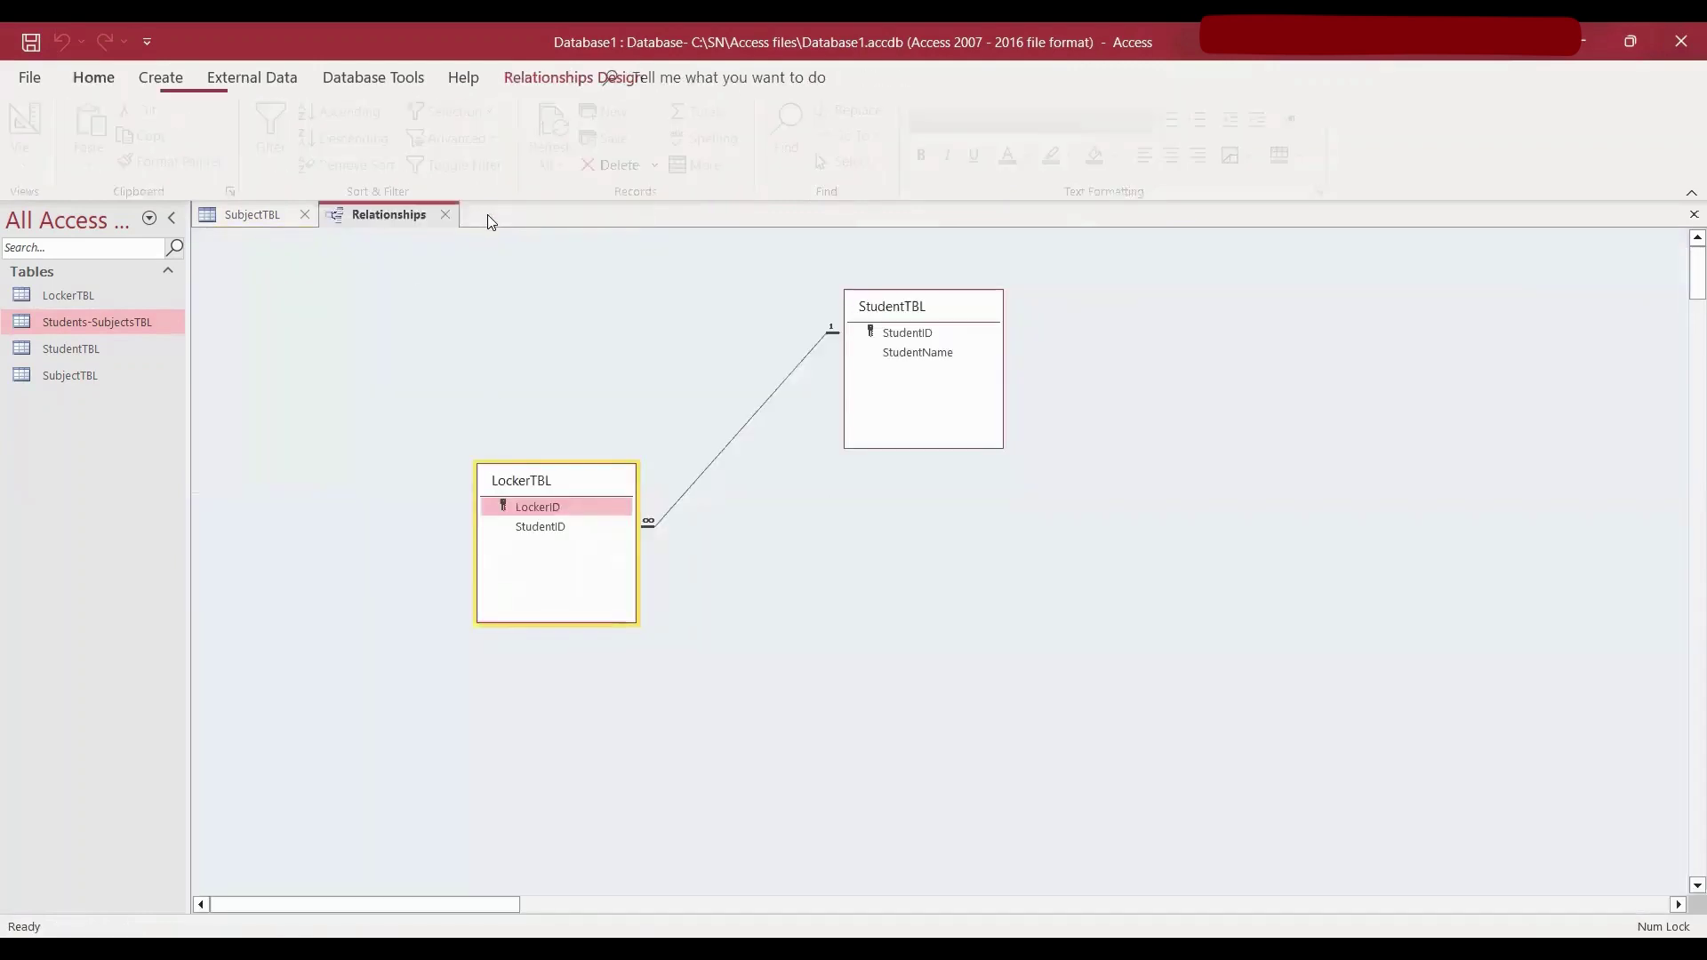
left_click(303, 214)
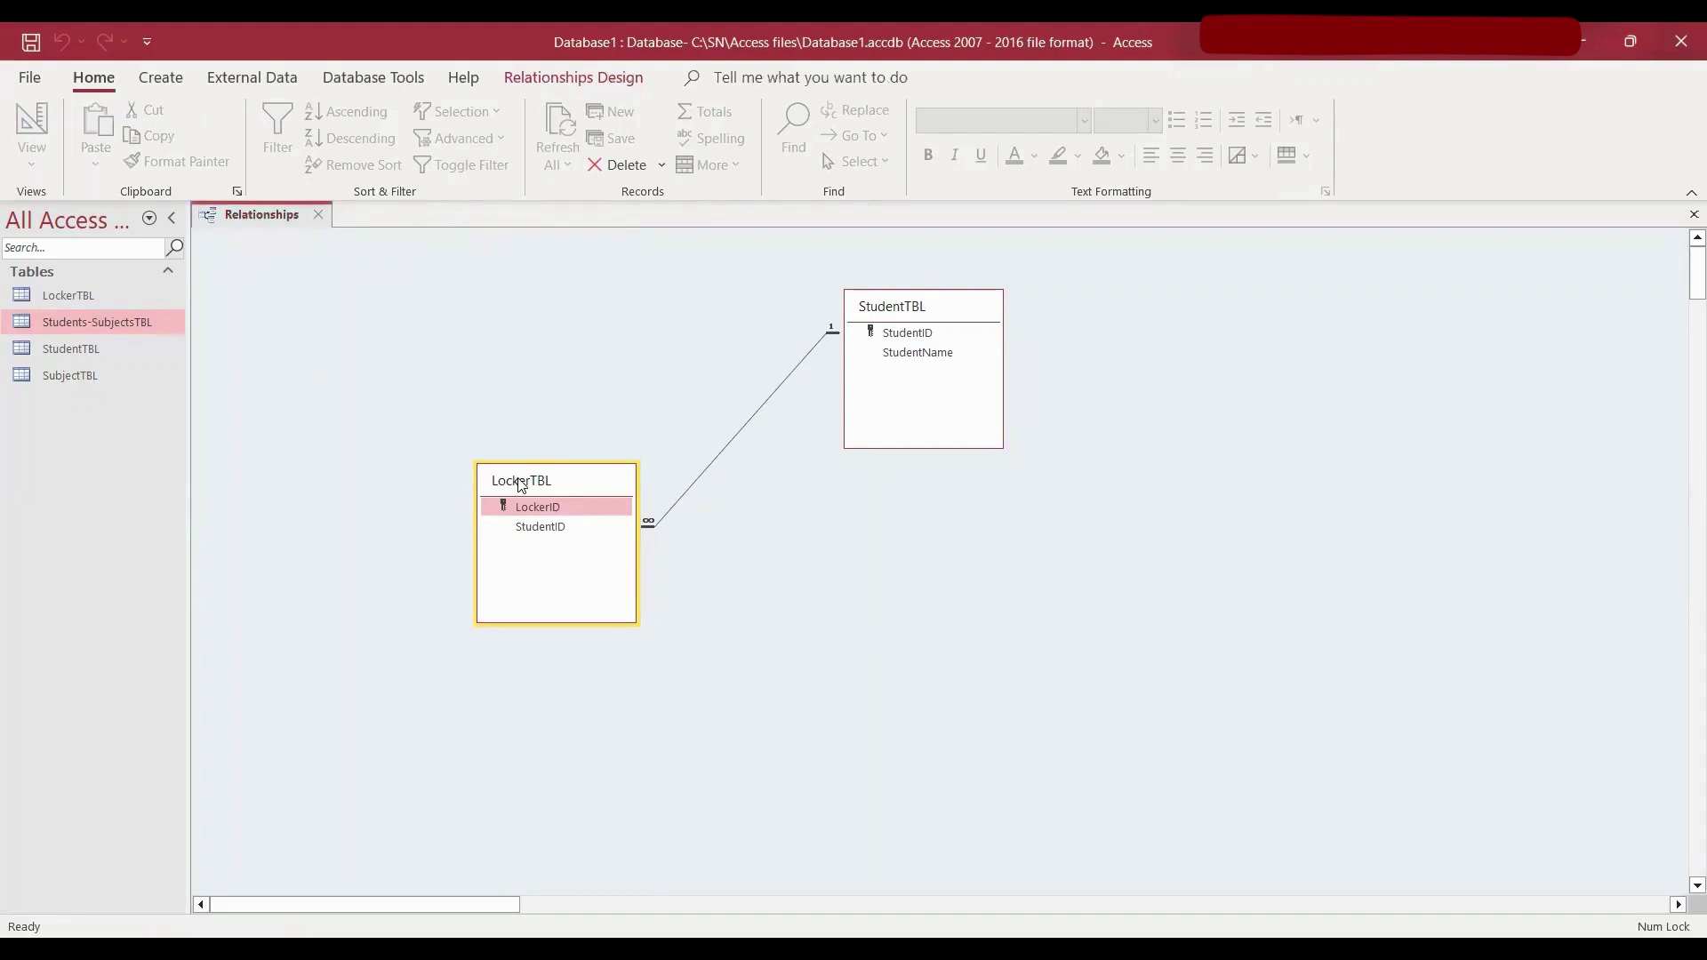
- Move the LockerTBL and StudentTBL boxes down and to the left in the diagram, keeping StudentTBL to the upper right of LockerTBL
left_click_drag(522, 483, 289, 586)
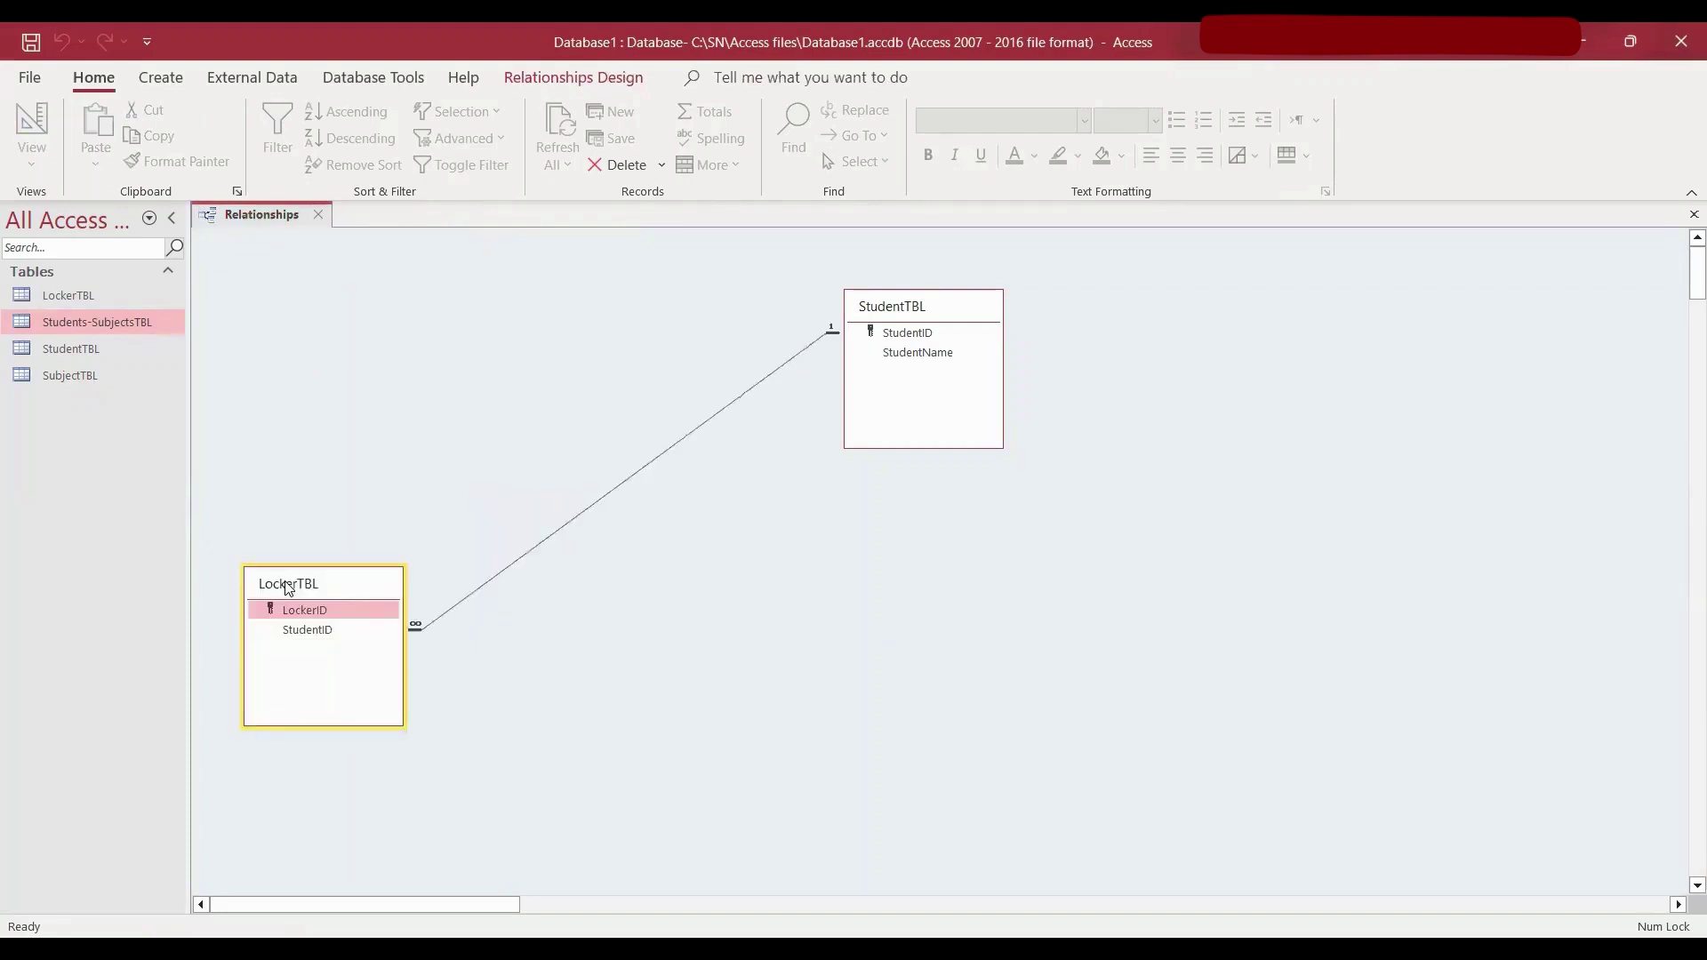
left_click(896, 308)
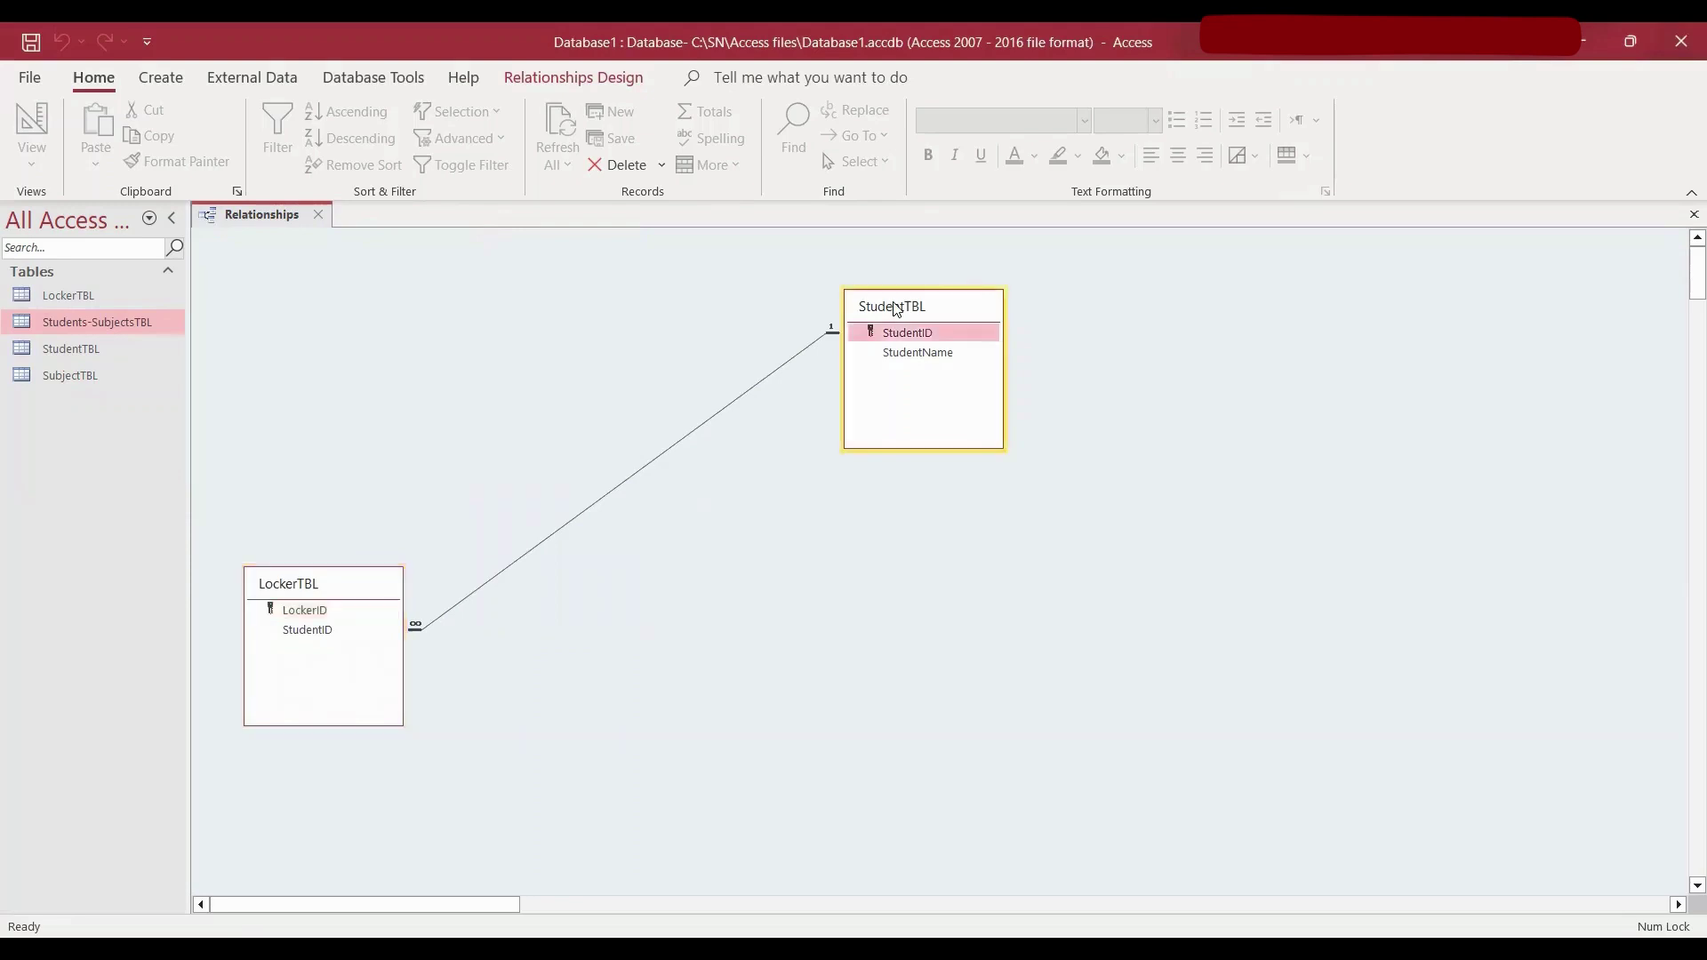
left_click_drag(896, 307, 701, 446)
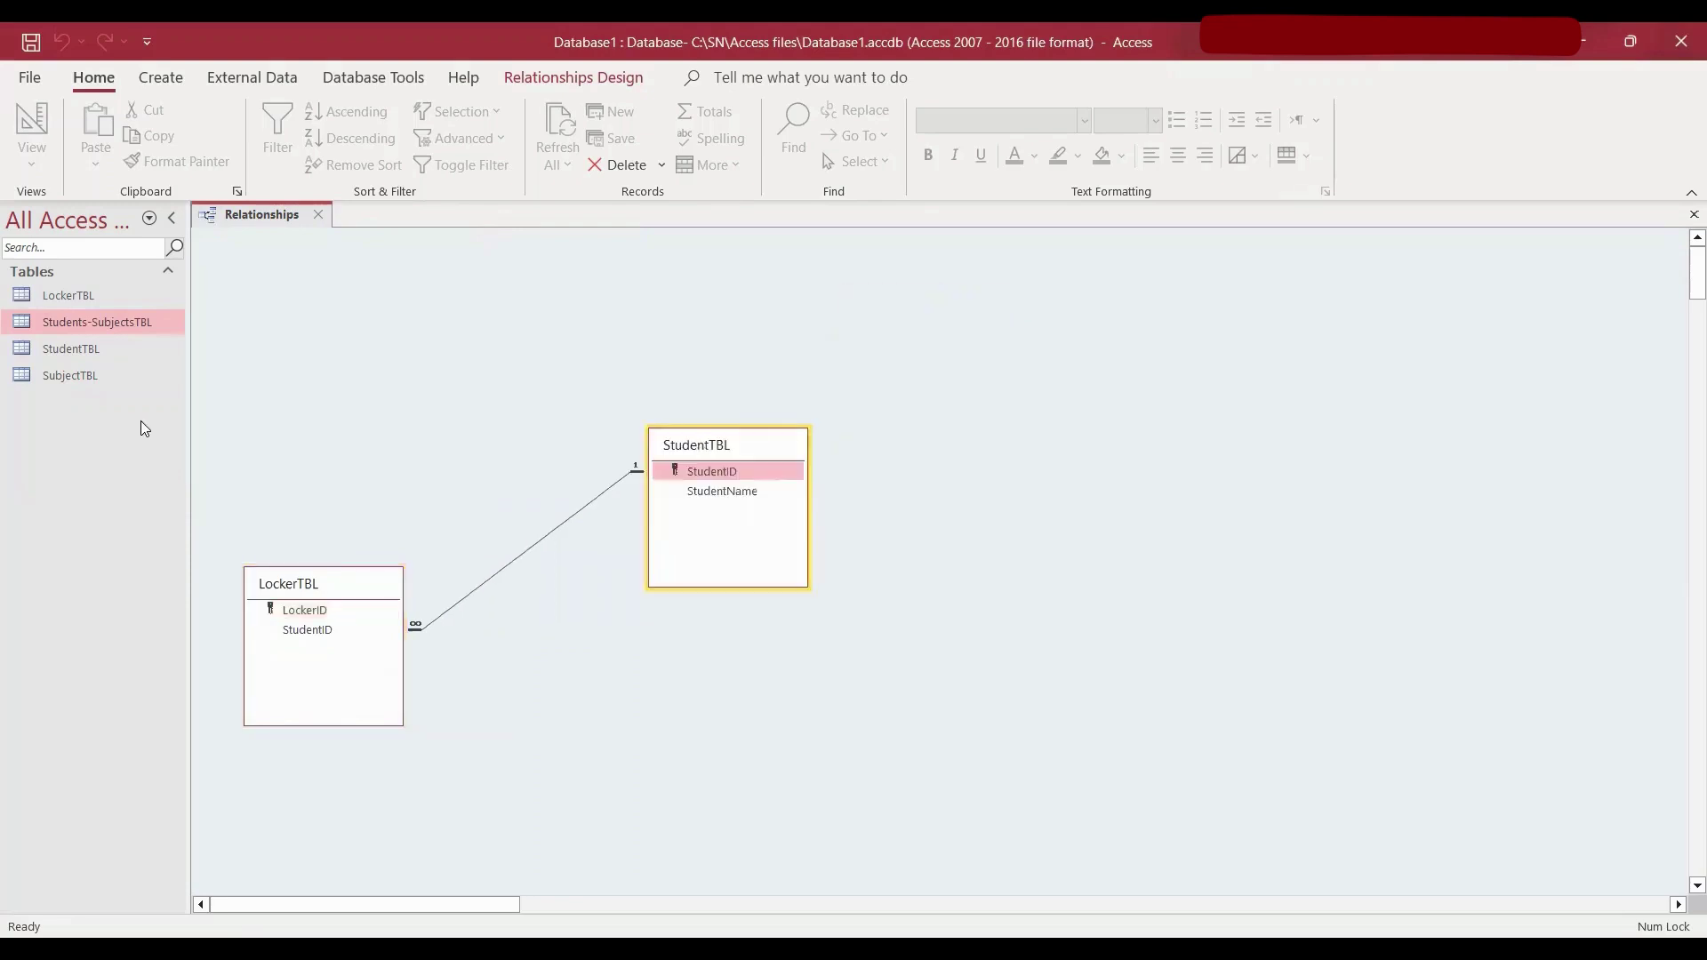
- Add SubjectTBL and Students-SubjectsTBL to the relationships diagram, placing Students-SubjectsTBL between StudentTBL and SubjectTBL
left_click_drag(105, 376, 1176, 285)
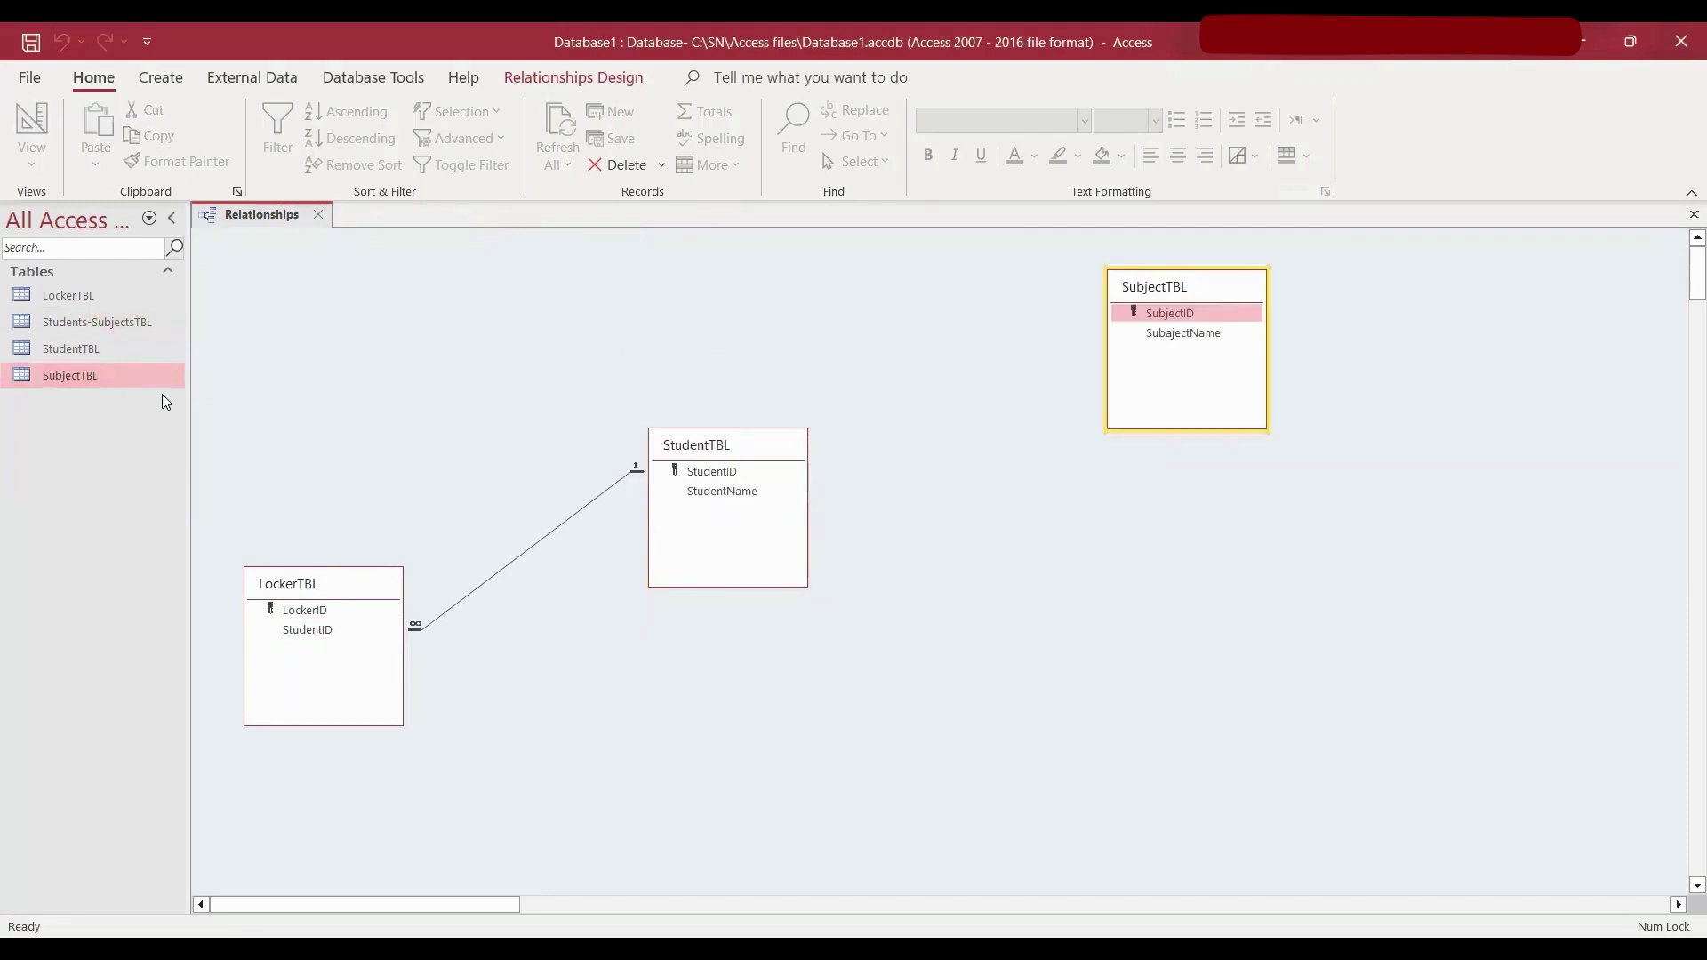
double_click(157, 323)
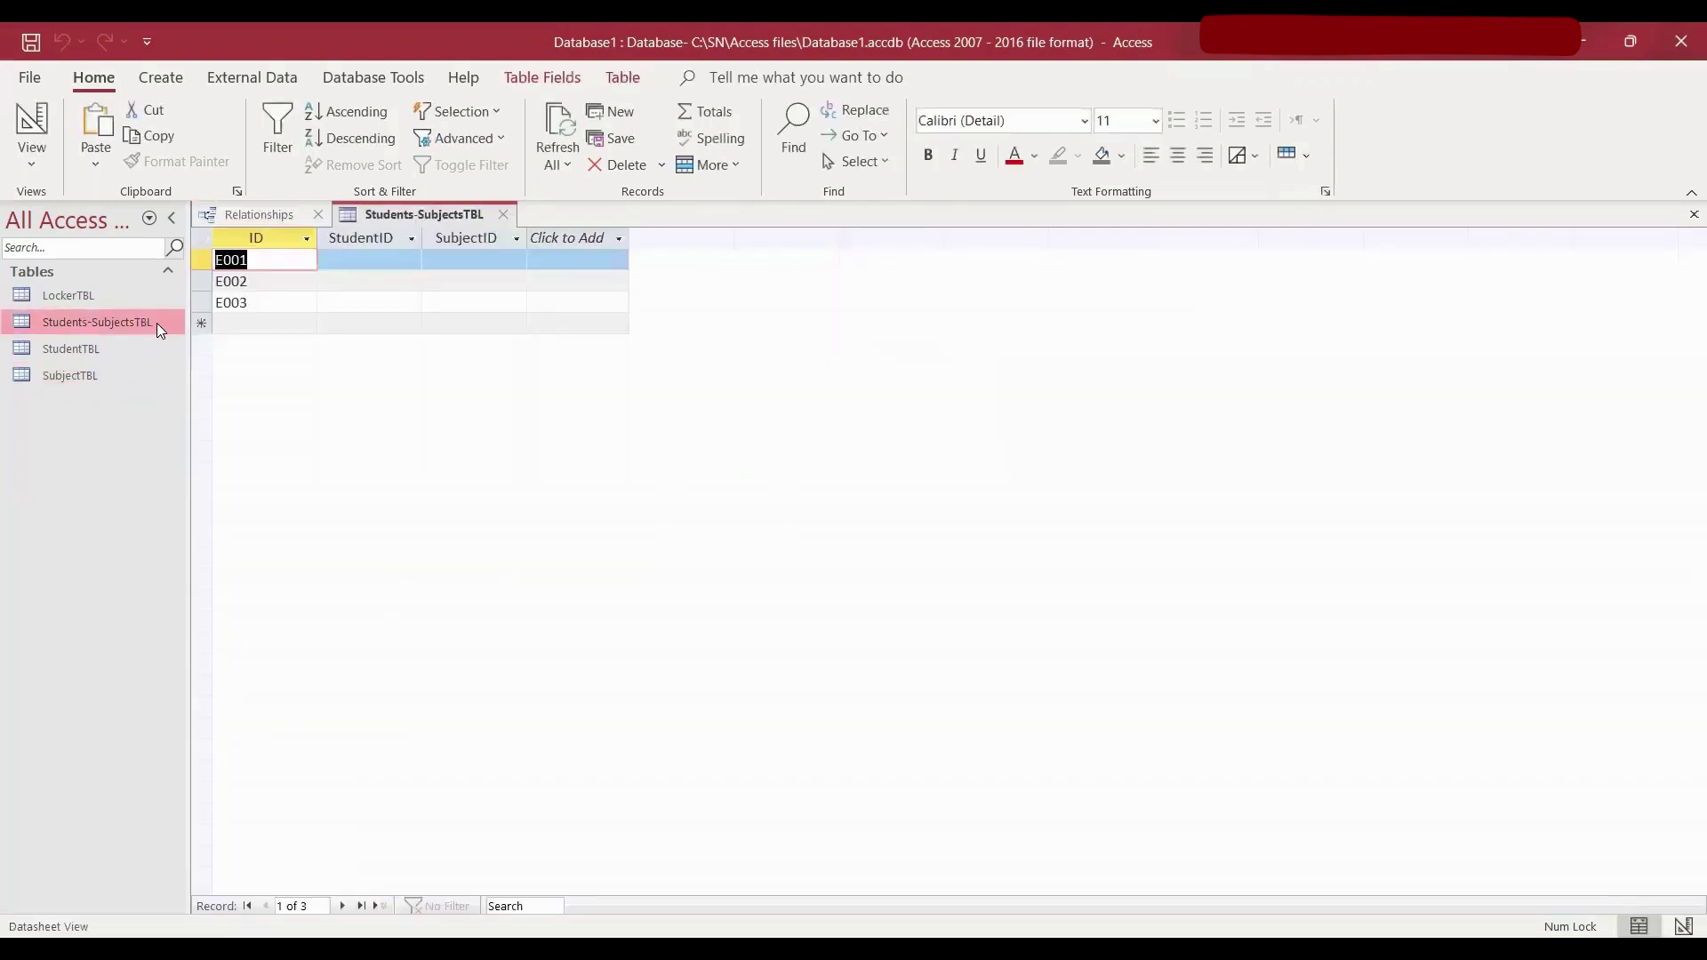
left_click(503, 215)
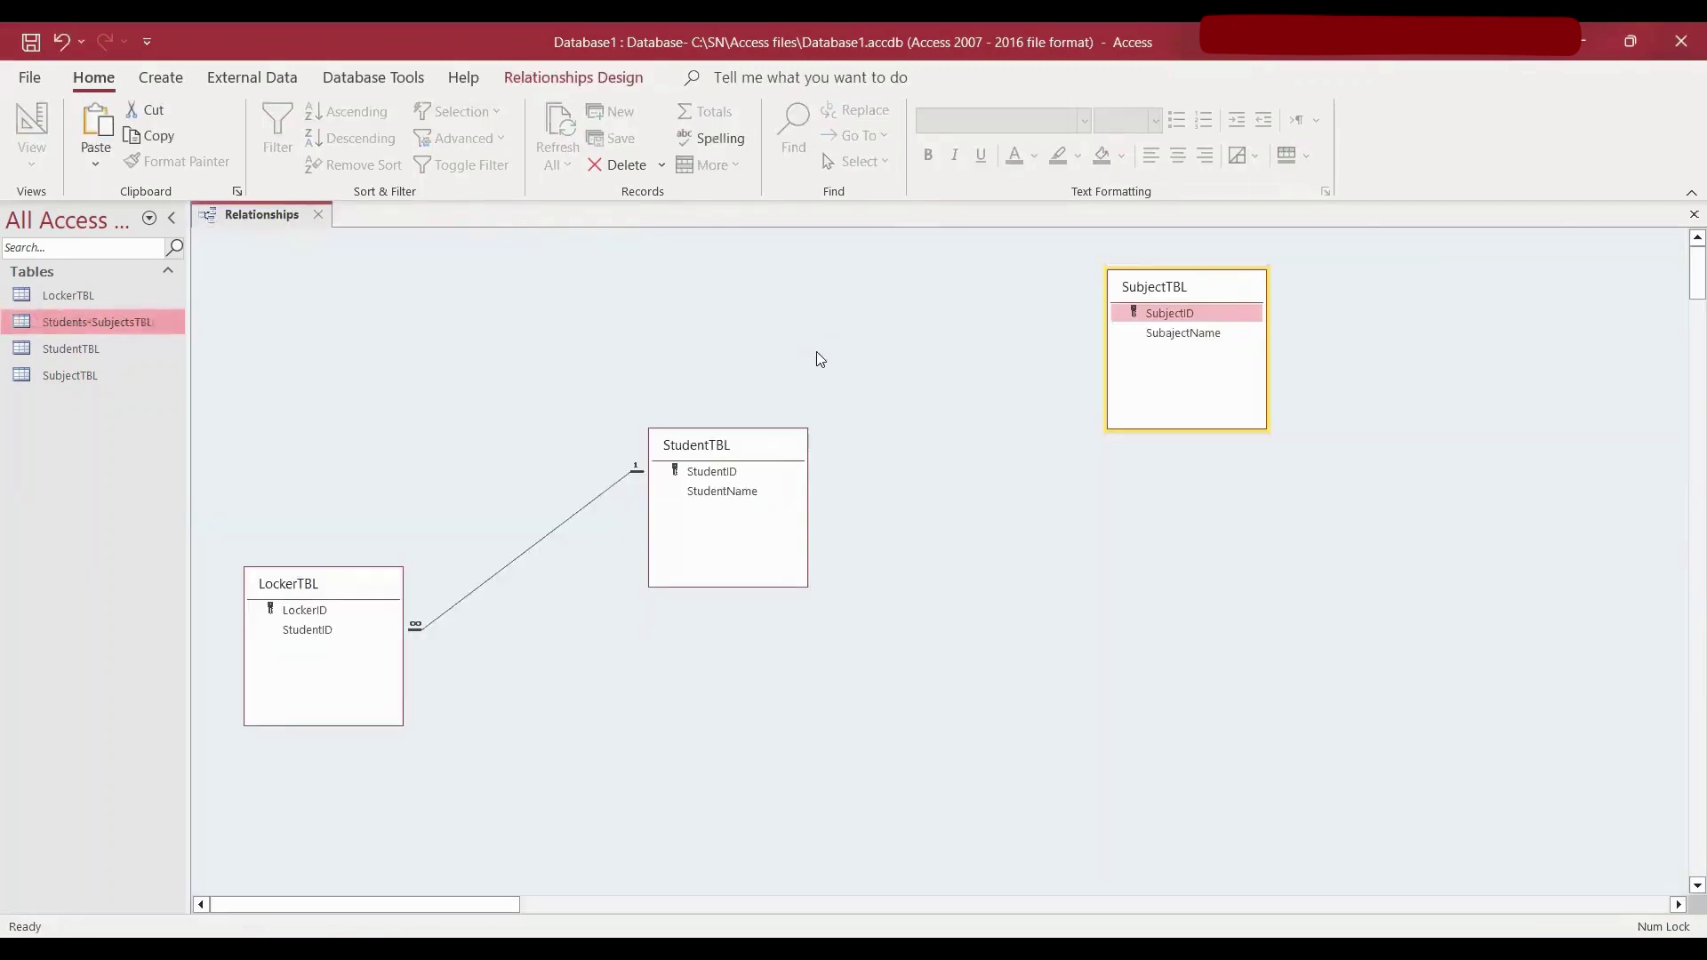
left_click_drag(820, 359, 966, 360)
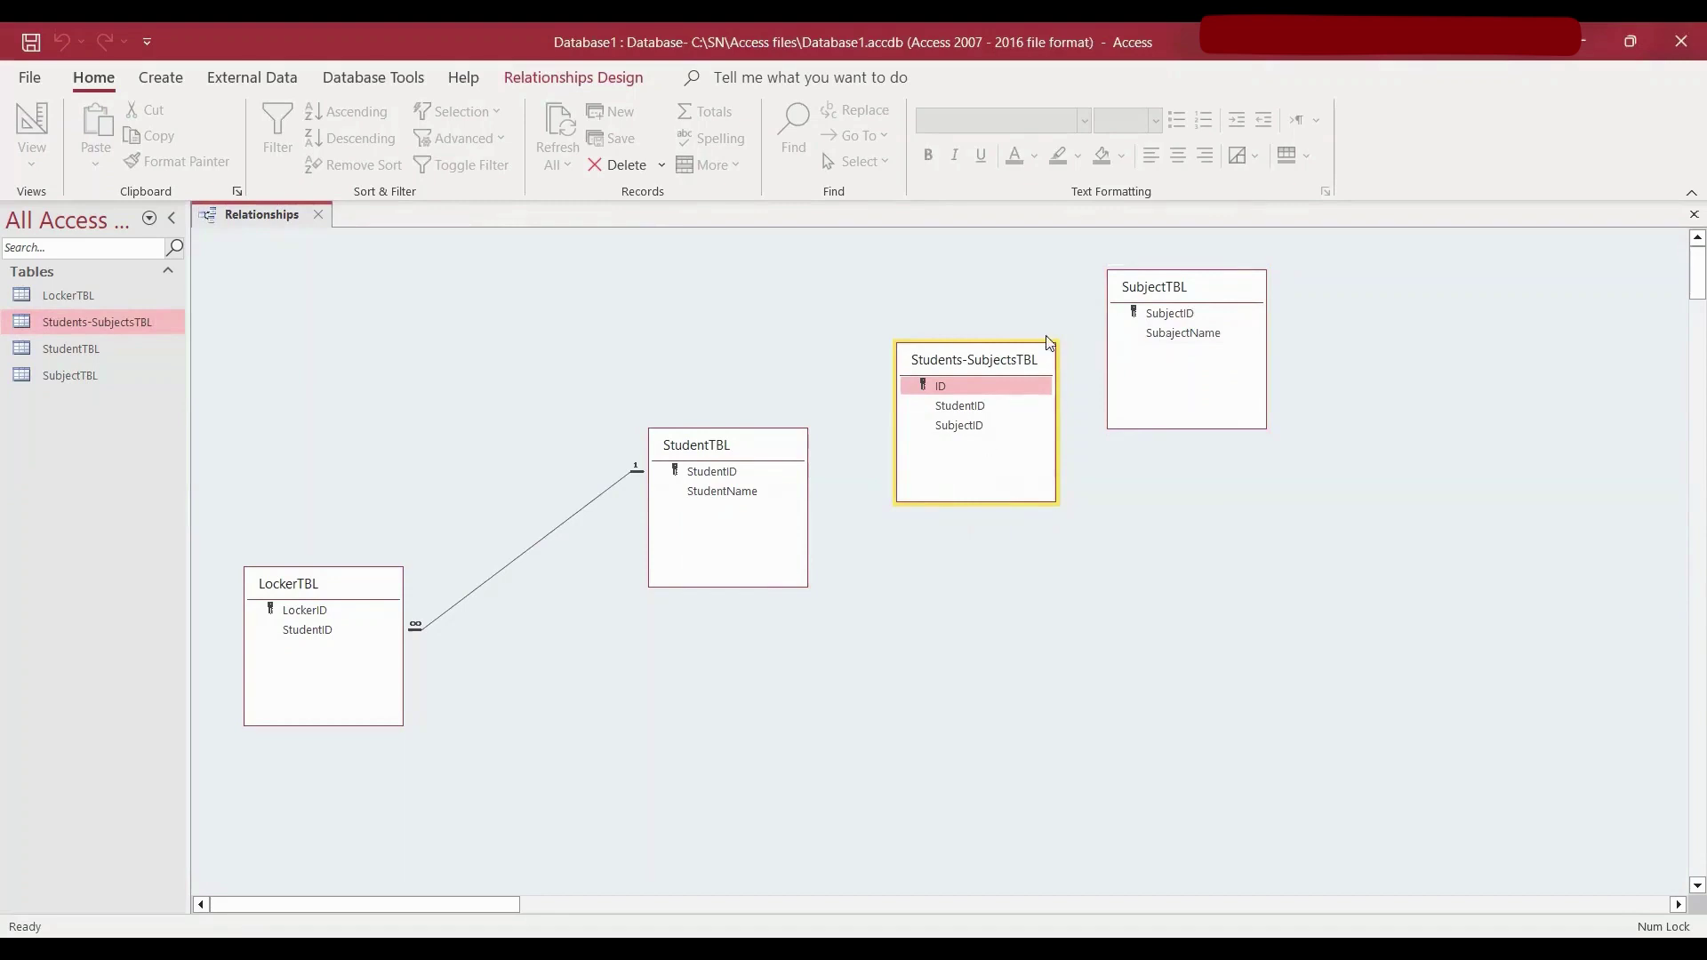
- Move SubjectTBL to the far right of the diagram and Students-SubjectsTBL up into the space between StudentTBL and SubjectTBL
left_click(1220, 290)
left_click_drag(1220, 290, 1489, 466)
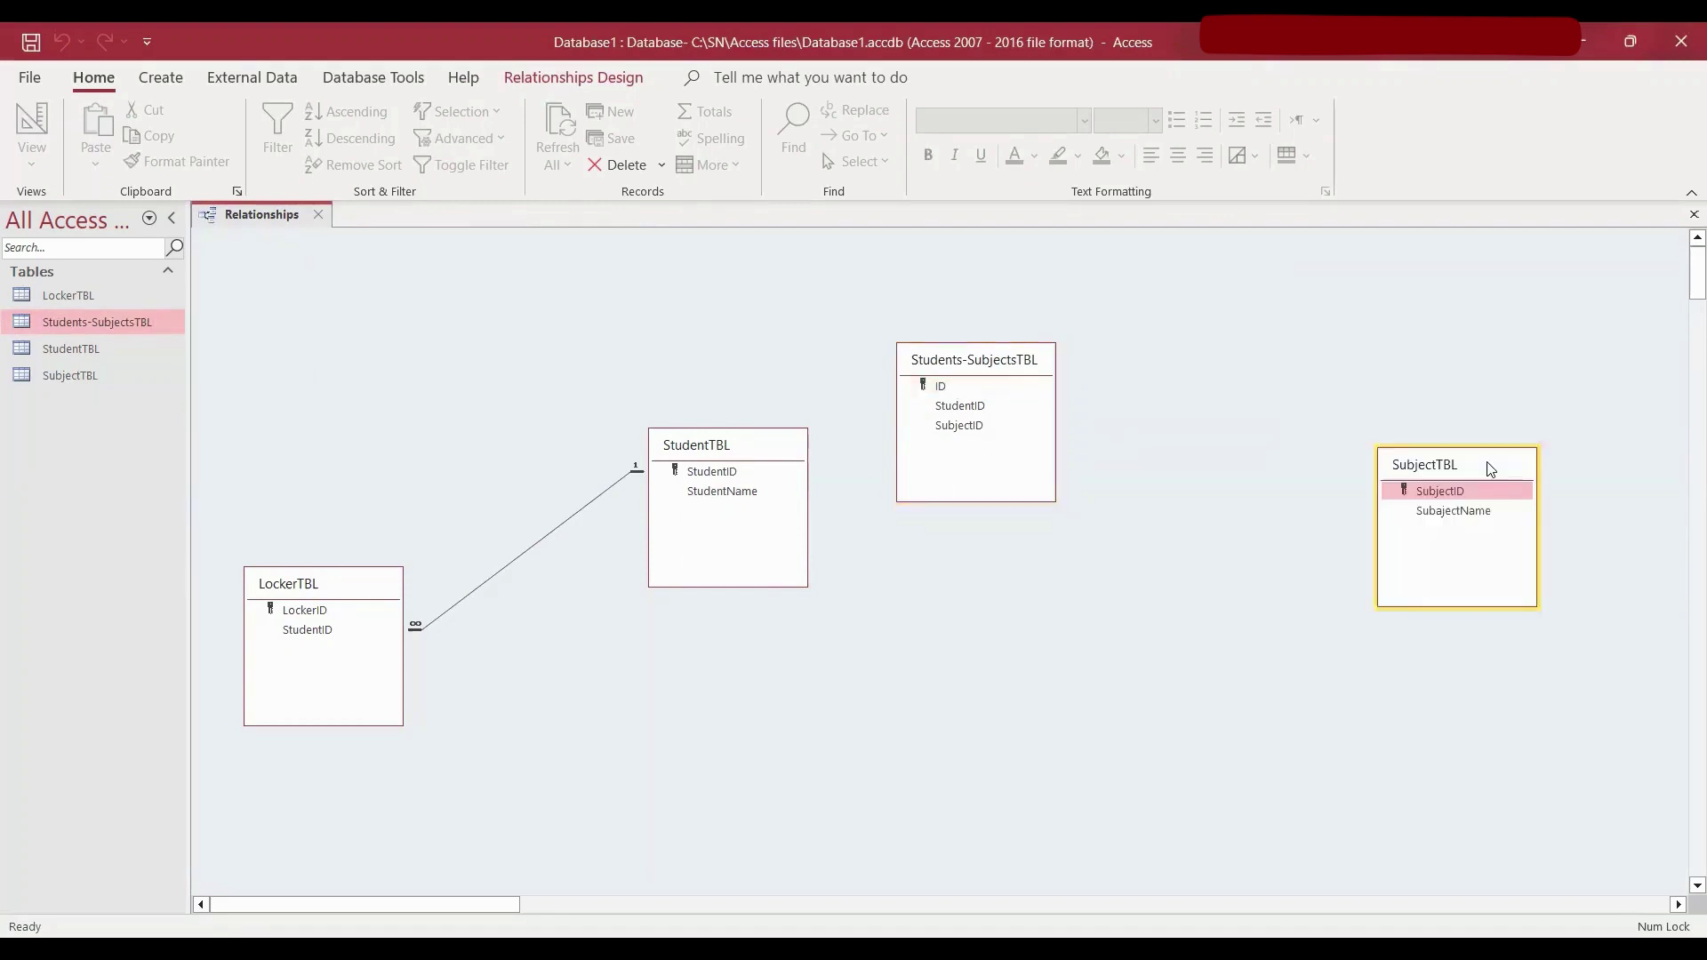
left_click(1001, 361)
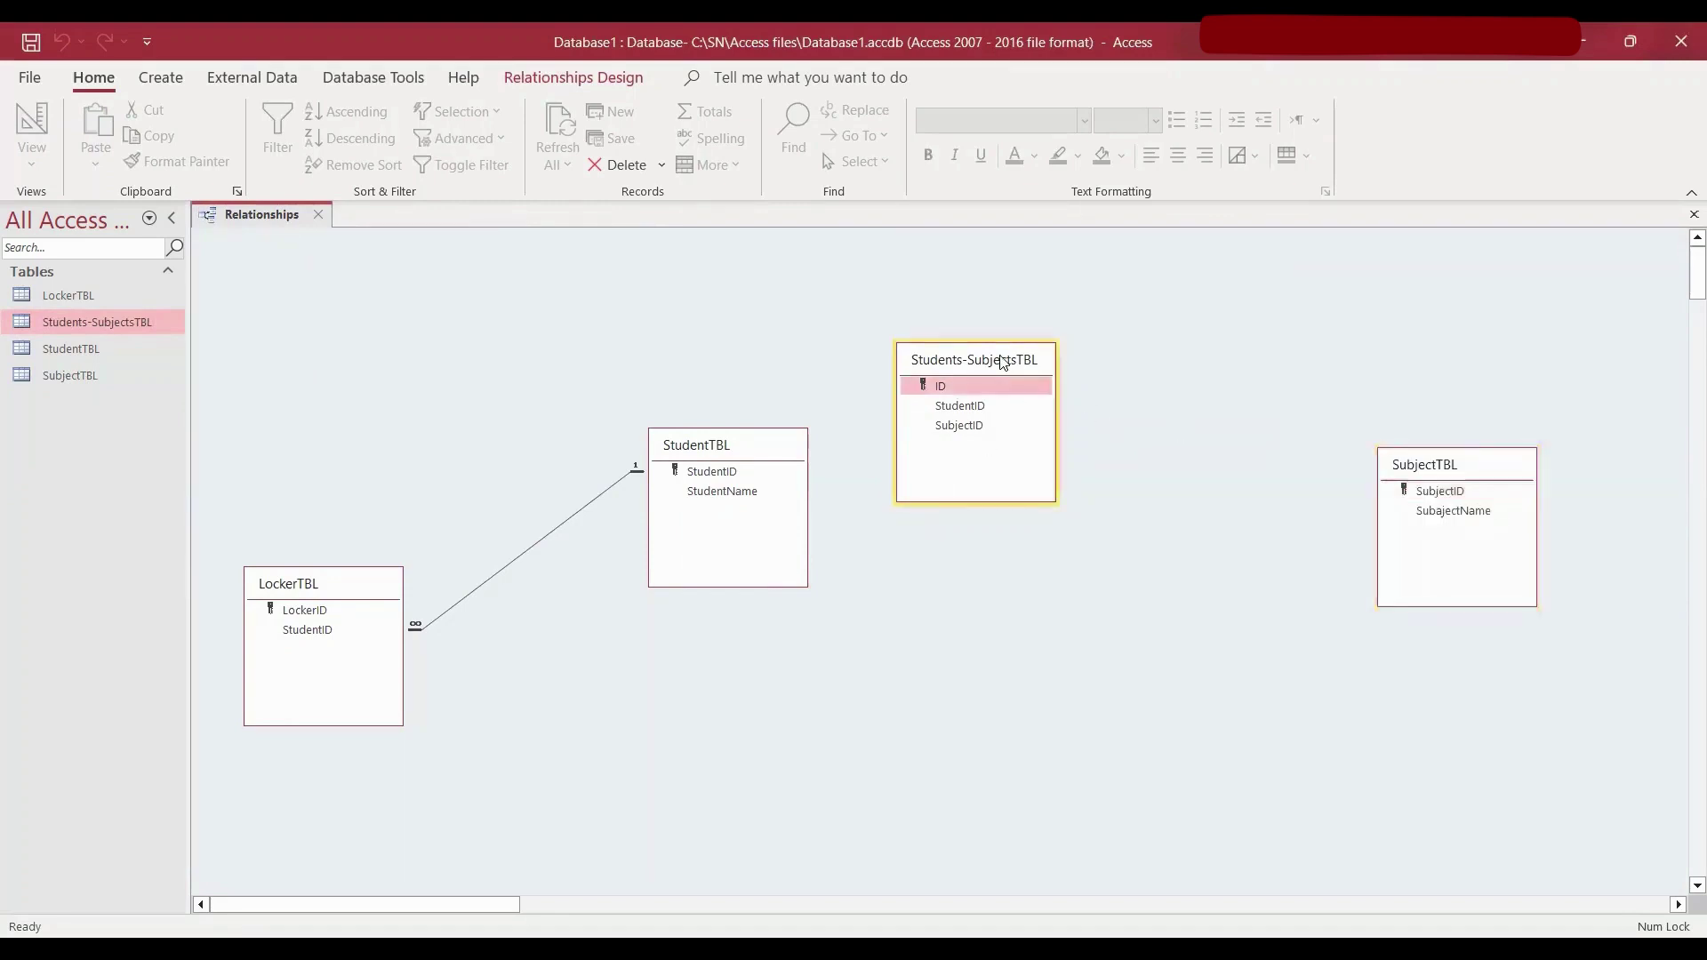
left_click_drag(1003, 361, 1141, 270)
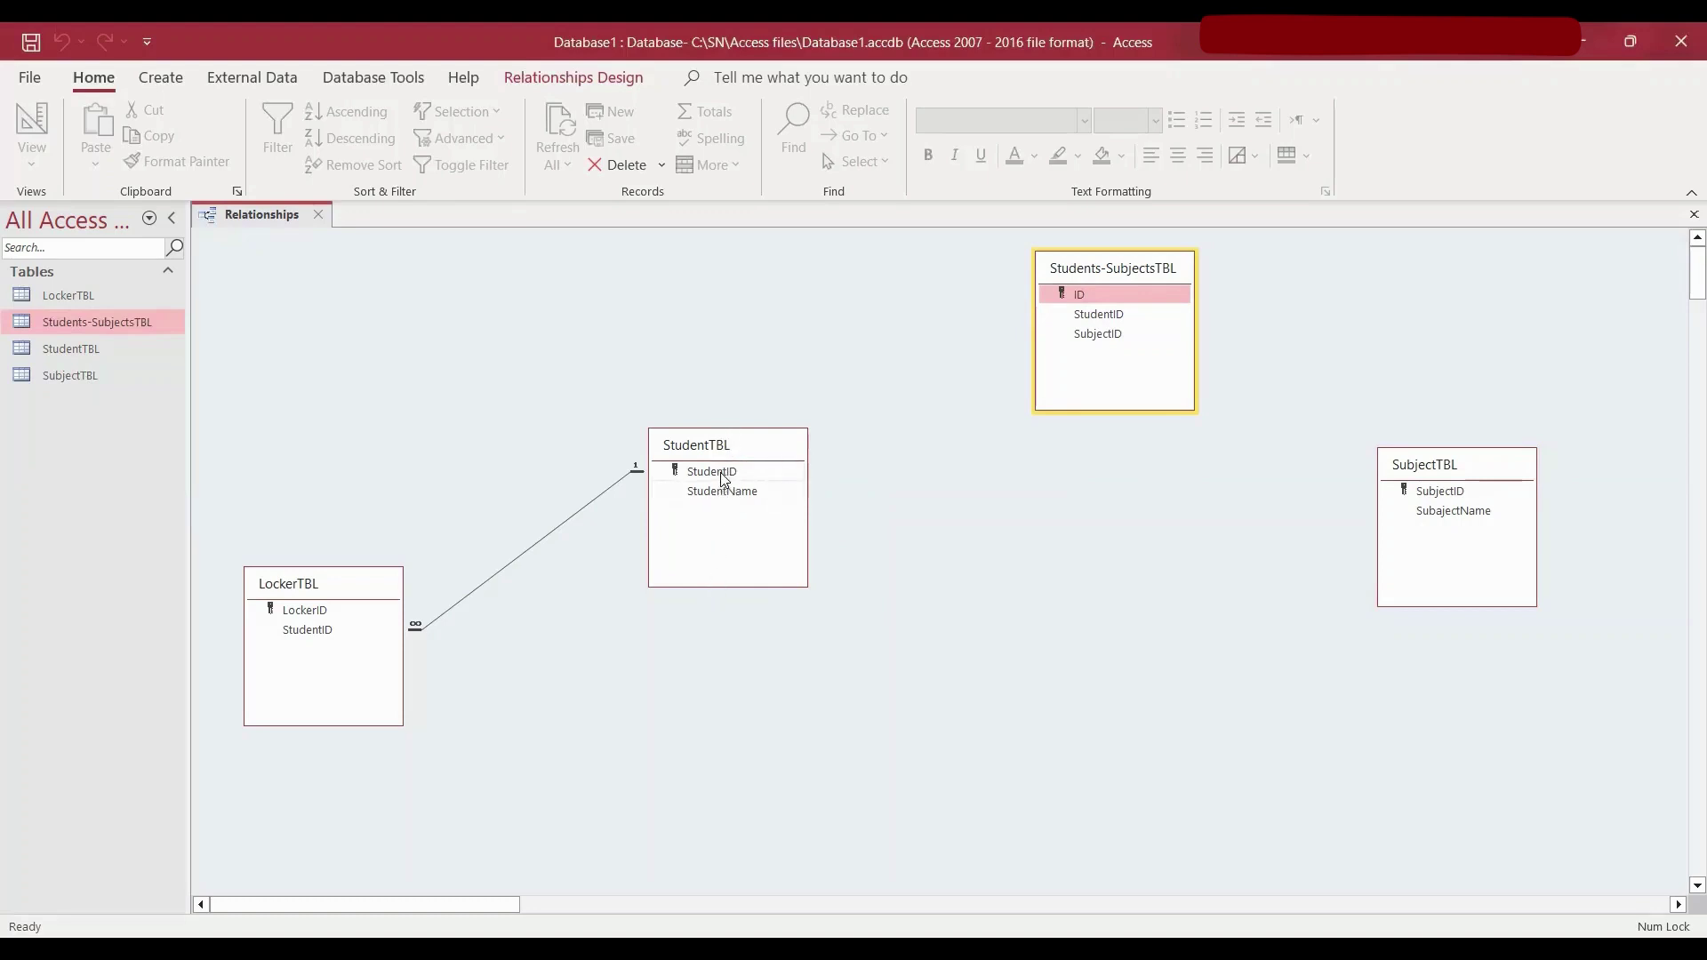
- Relate StudentID in StudentTBL to StudentID in Students-SubjectsTBL, enforcing referential integrity with cascade update and cascade delete
left_click_drag(725, 480, 1105, 317)
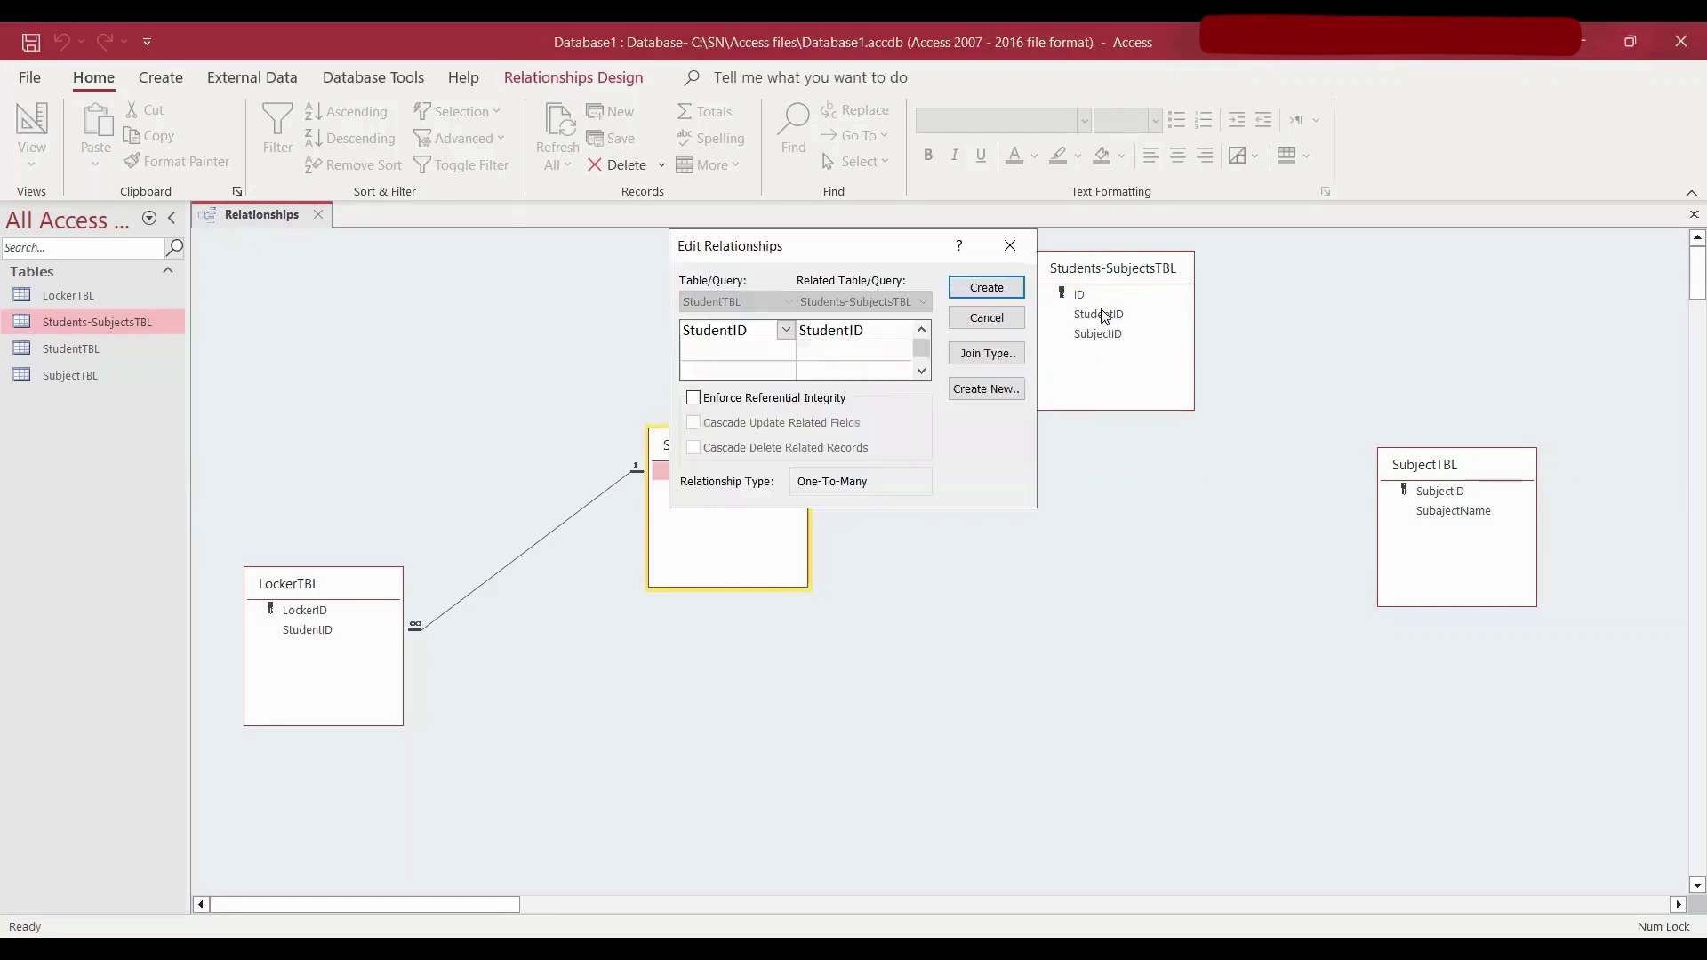
left_click(693, 400)
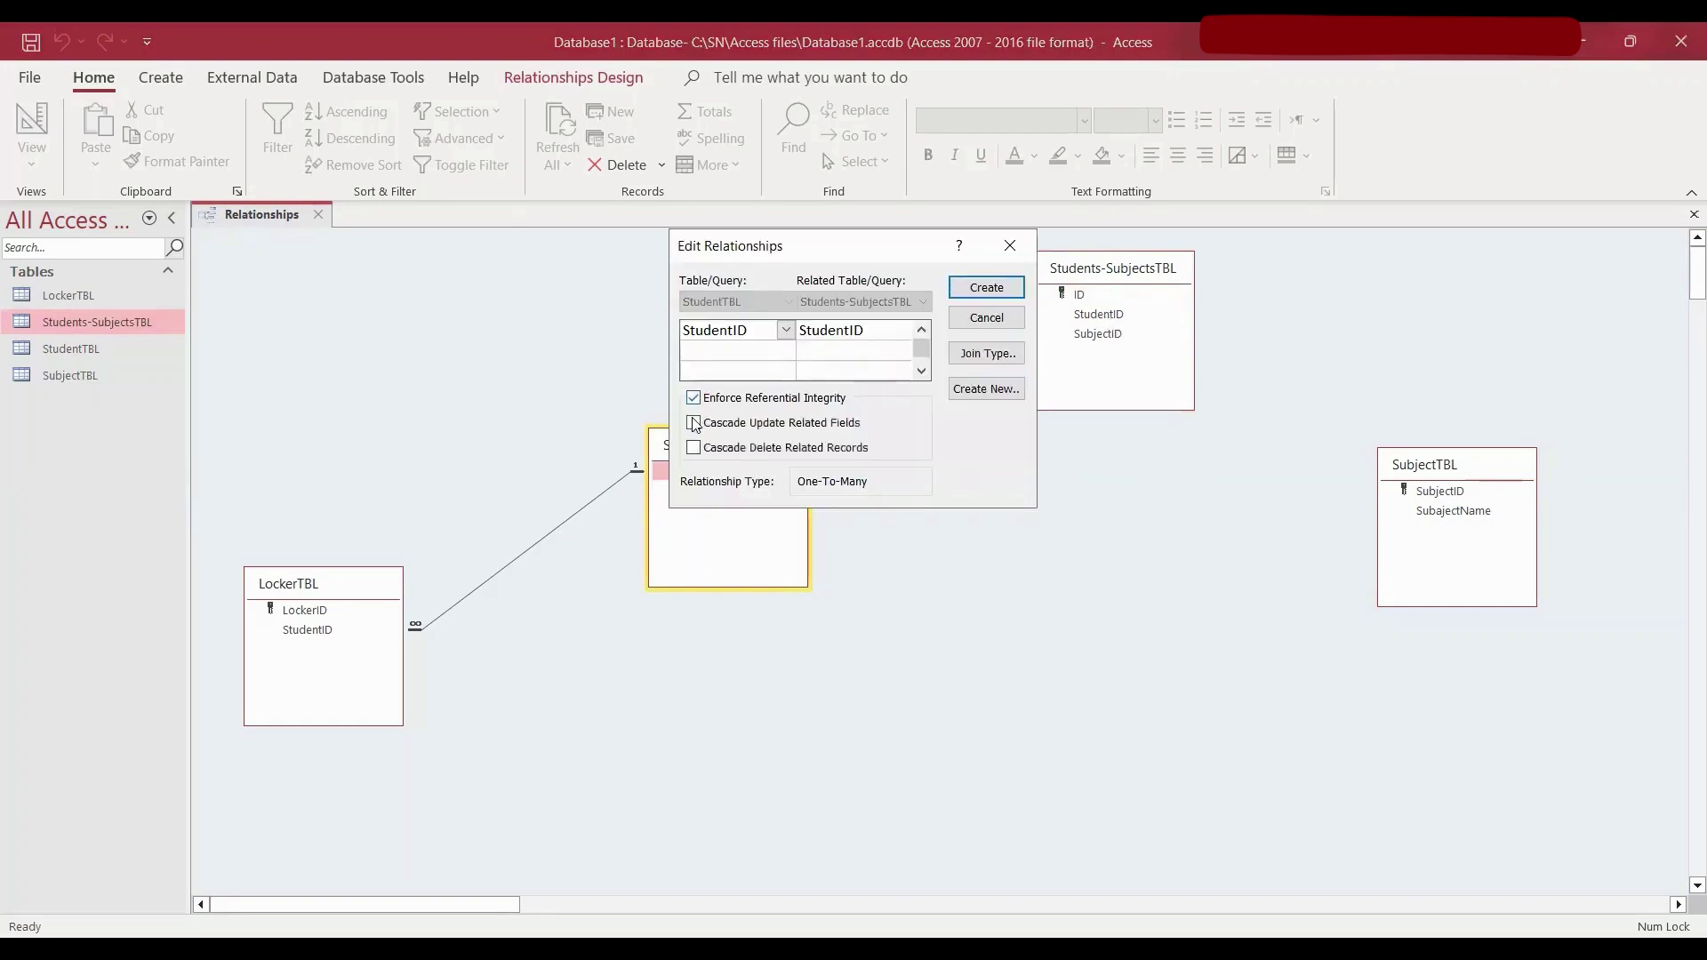
left_click(694, 423)
left_click(694, 449)
left_click(984, 294)
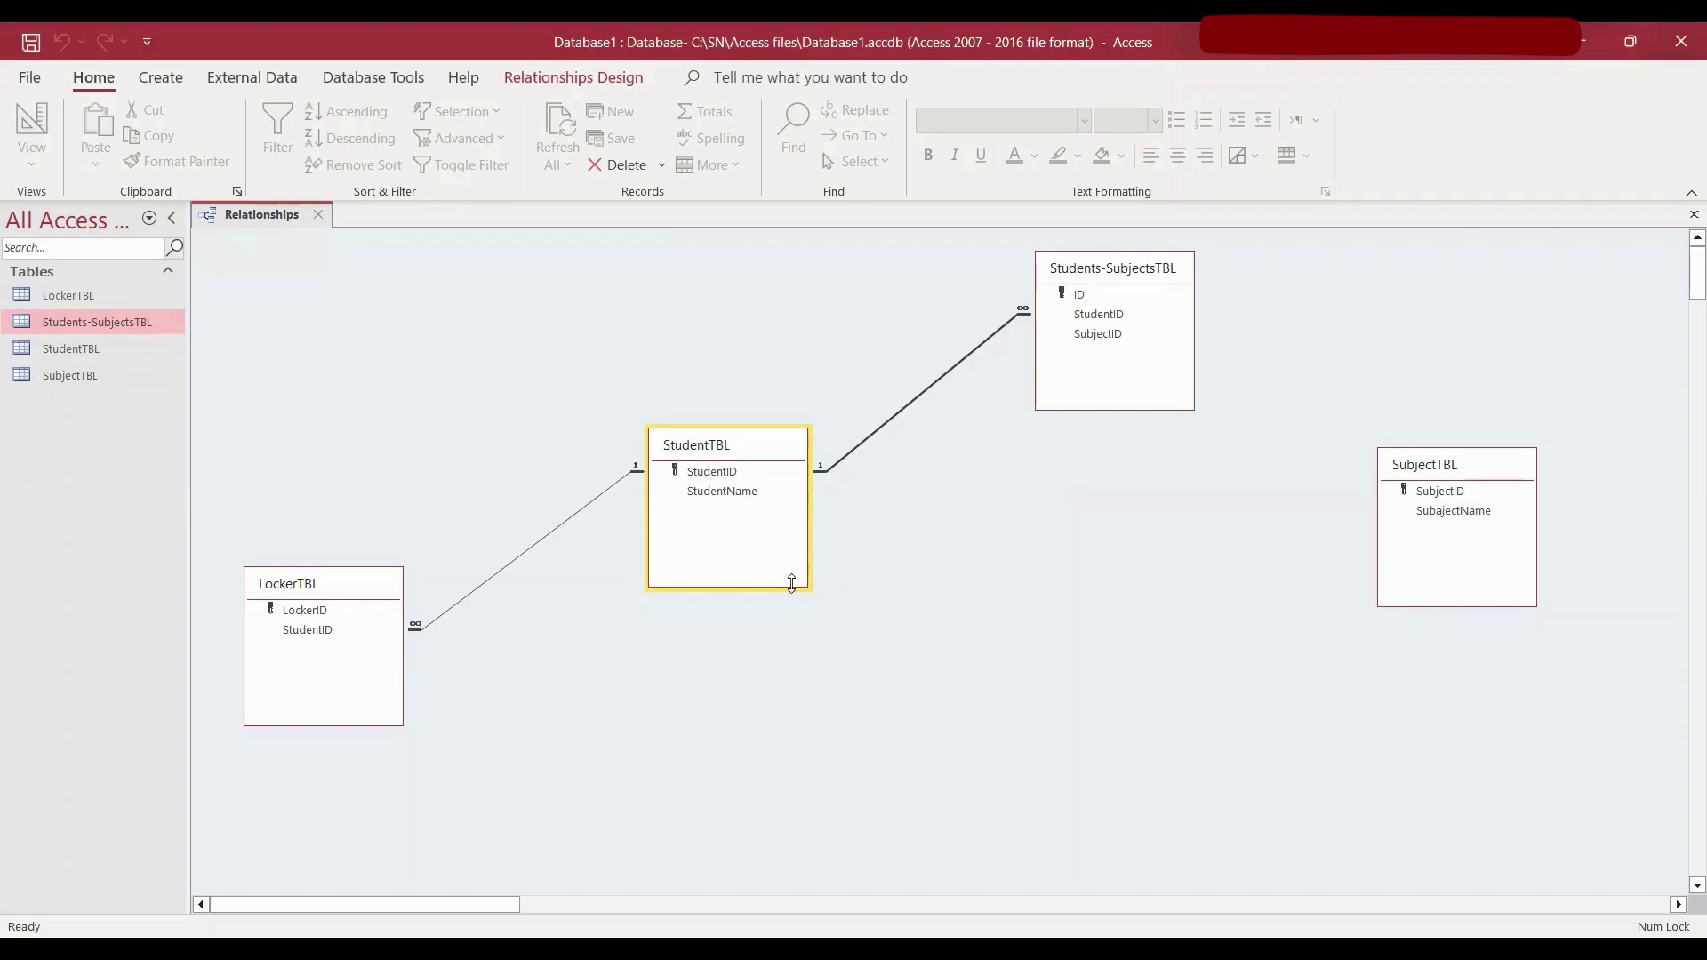
left_click(970, 594)
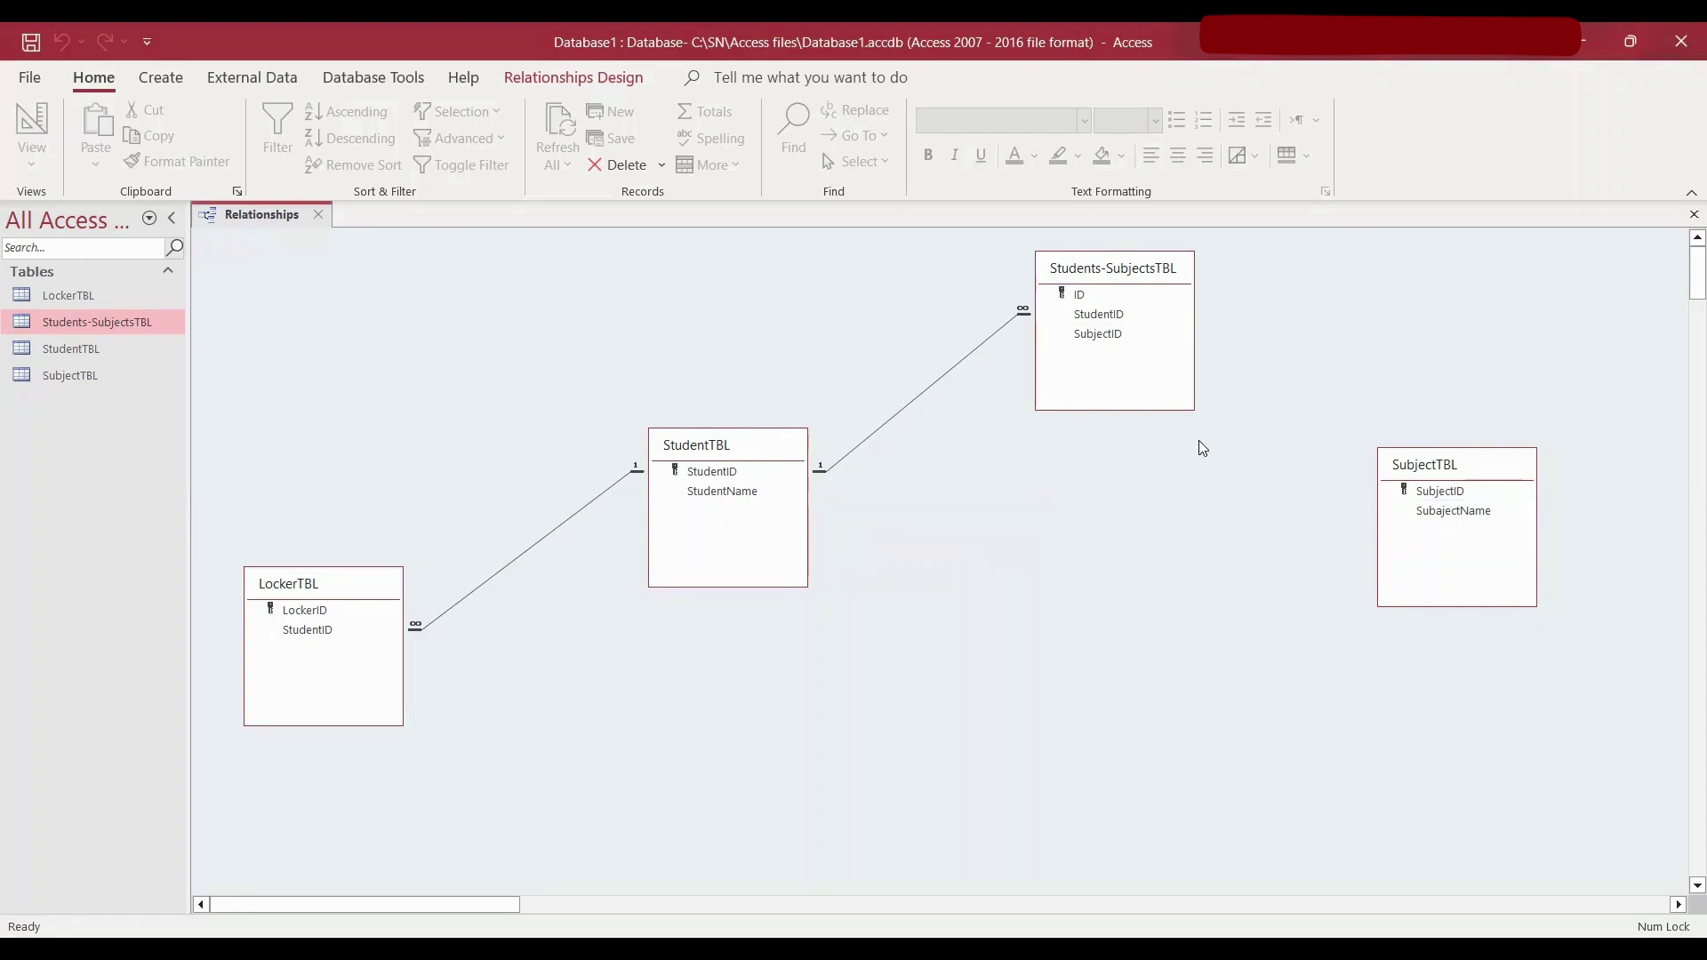
- Relate SubjectID in SubjectTBL to SubjectID in Students-SubjectsTBL with referential integrity, cascade update and cascade delete, and close the relationships diagram
left_click_drag(1448, 492, 1108, 338)
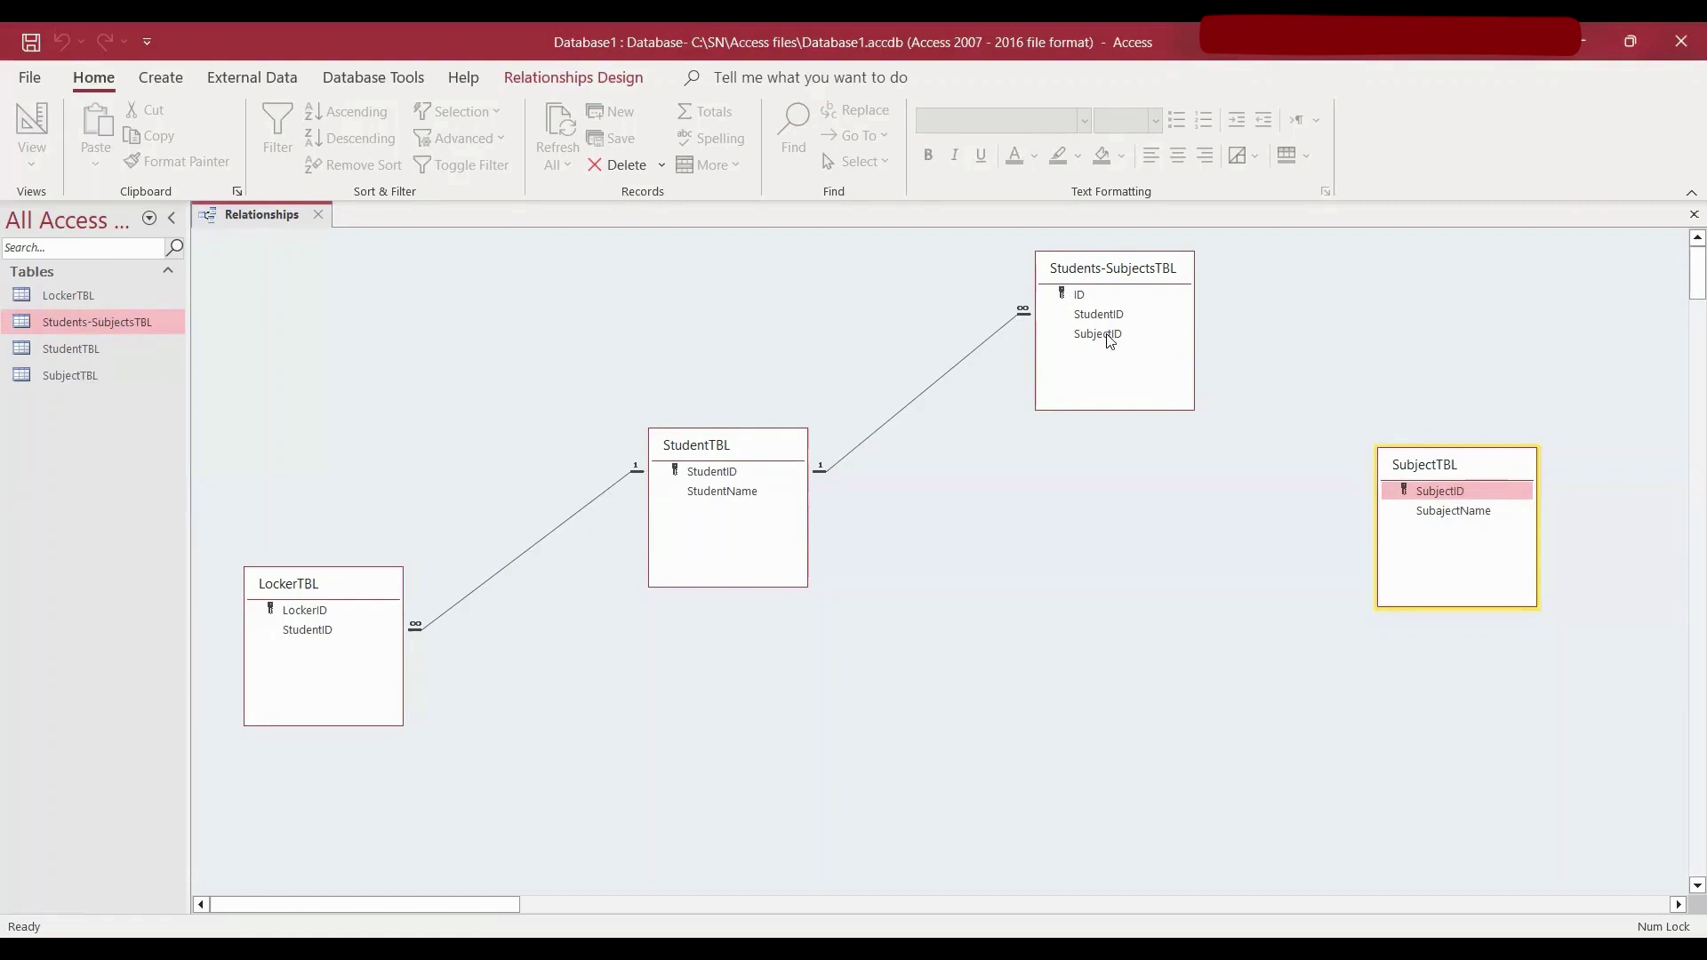
left_click(694, 398)
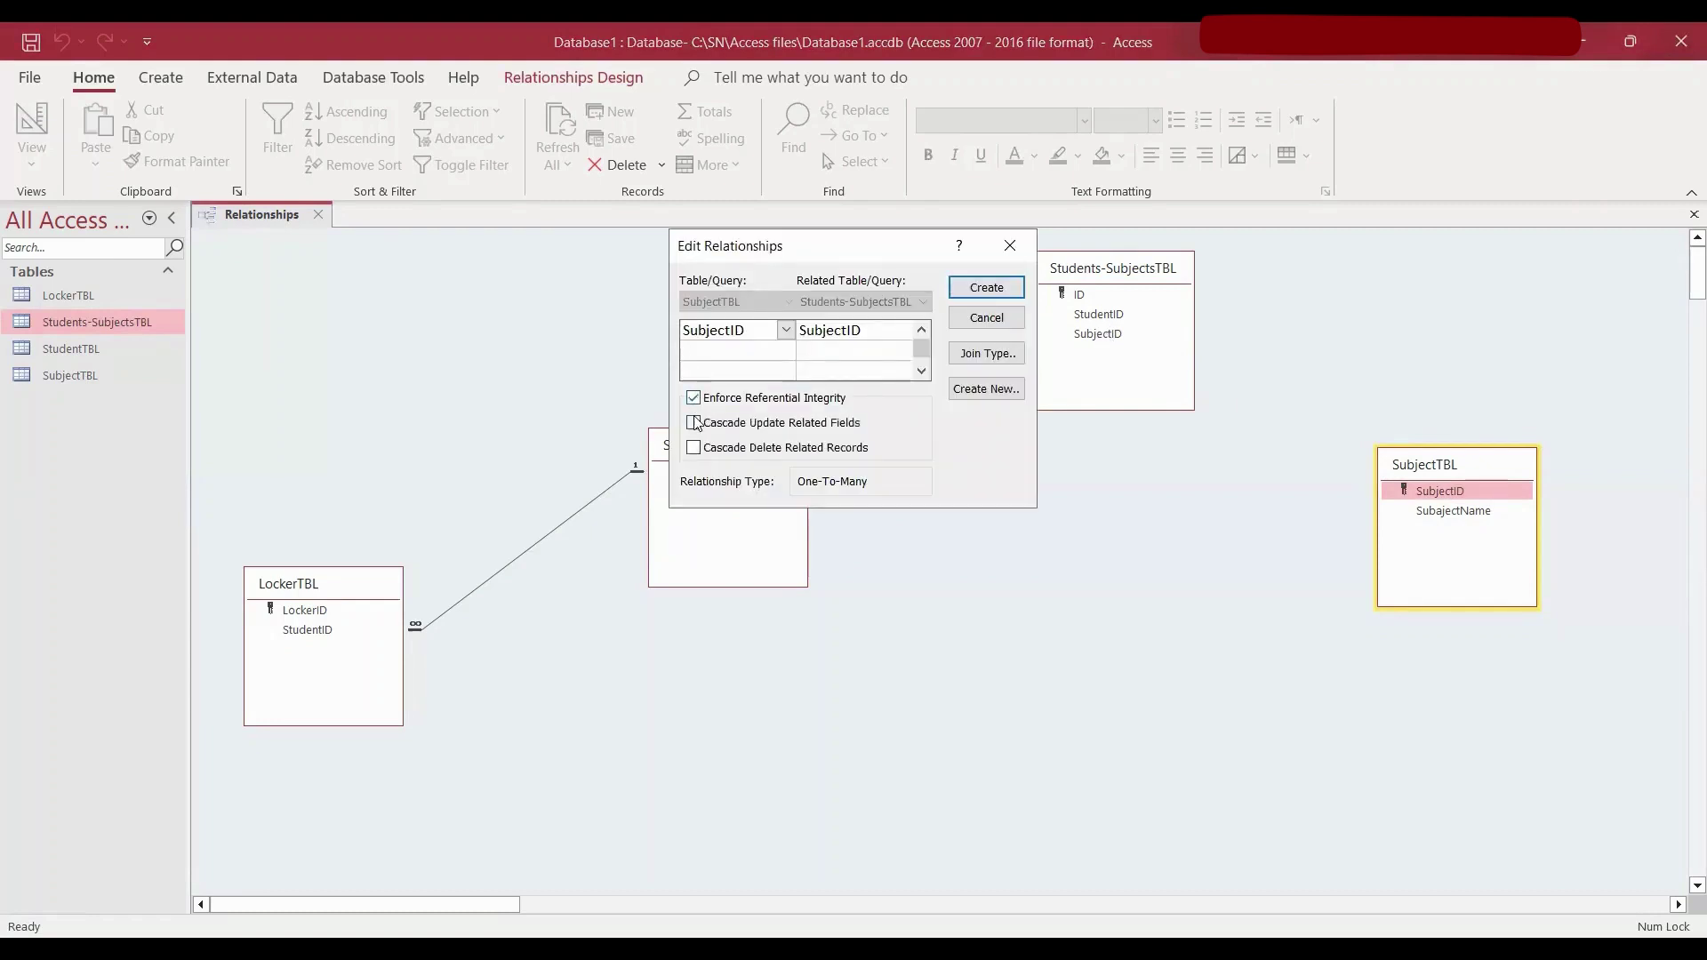
left_click(694, 423)
left_click(694, 448)
left_click(987, 287)
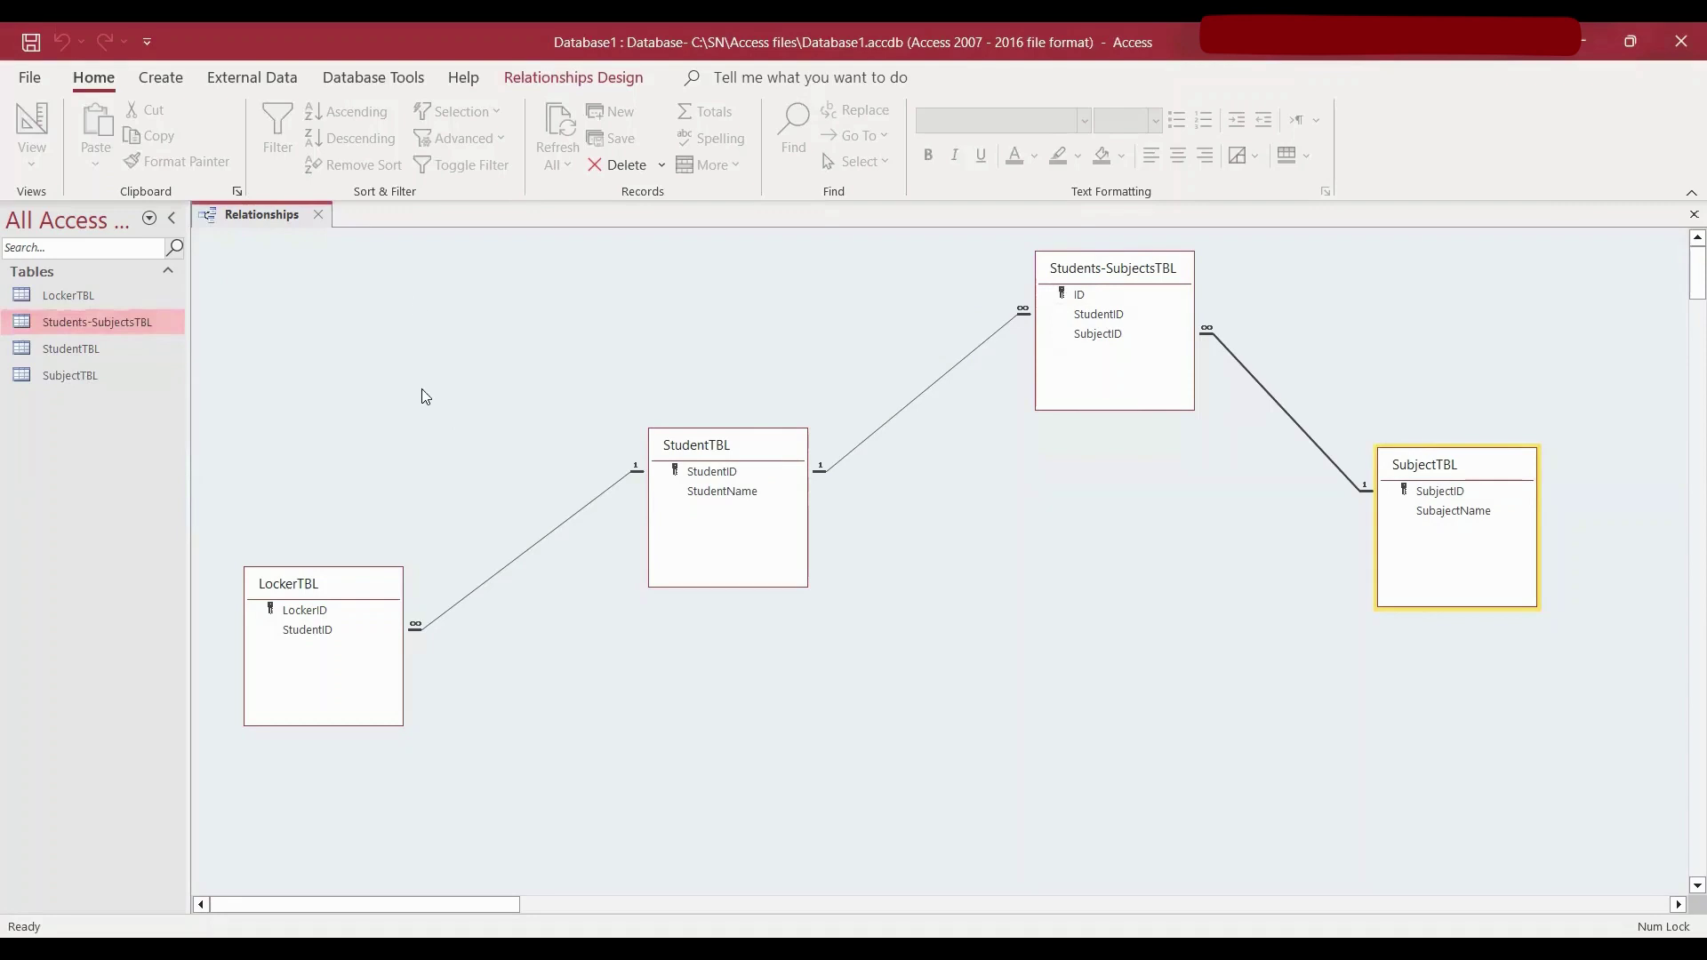
left_click(316, 215)
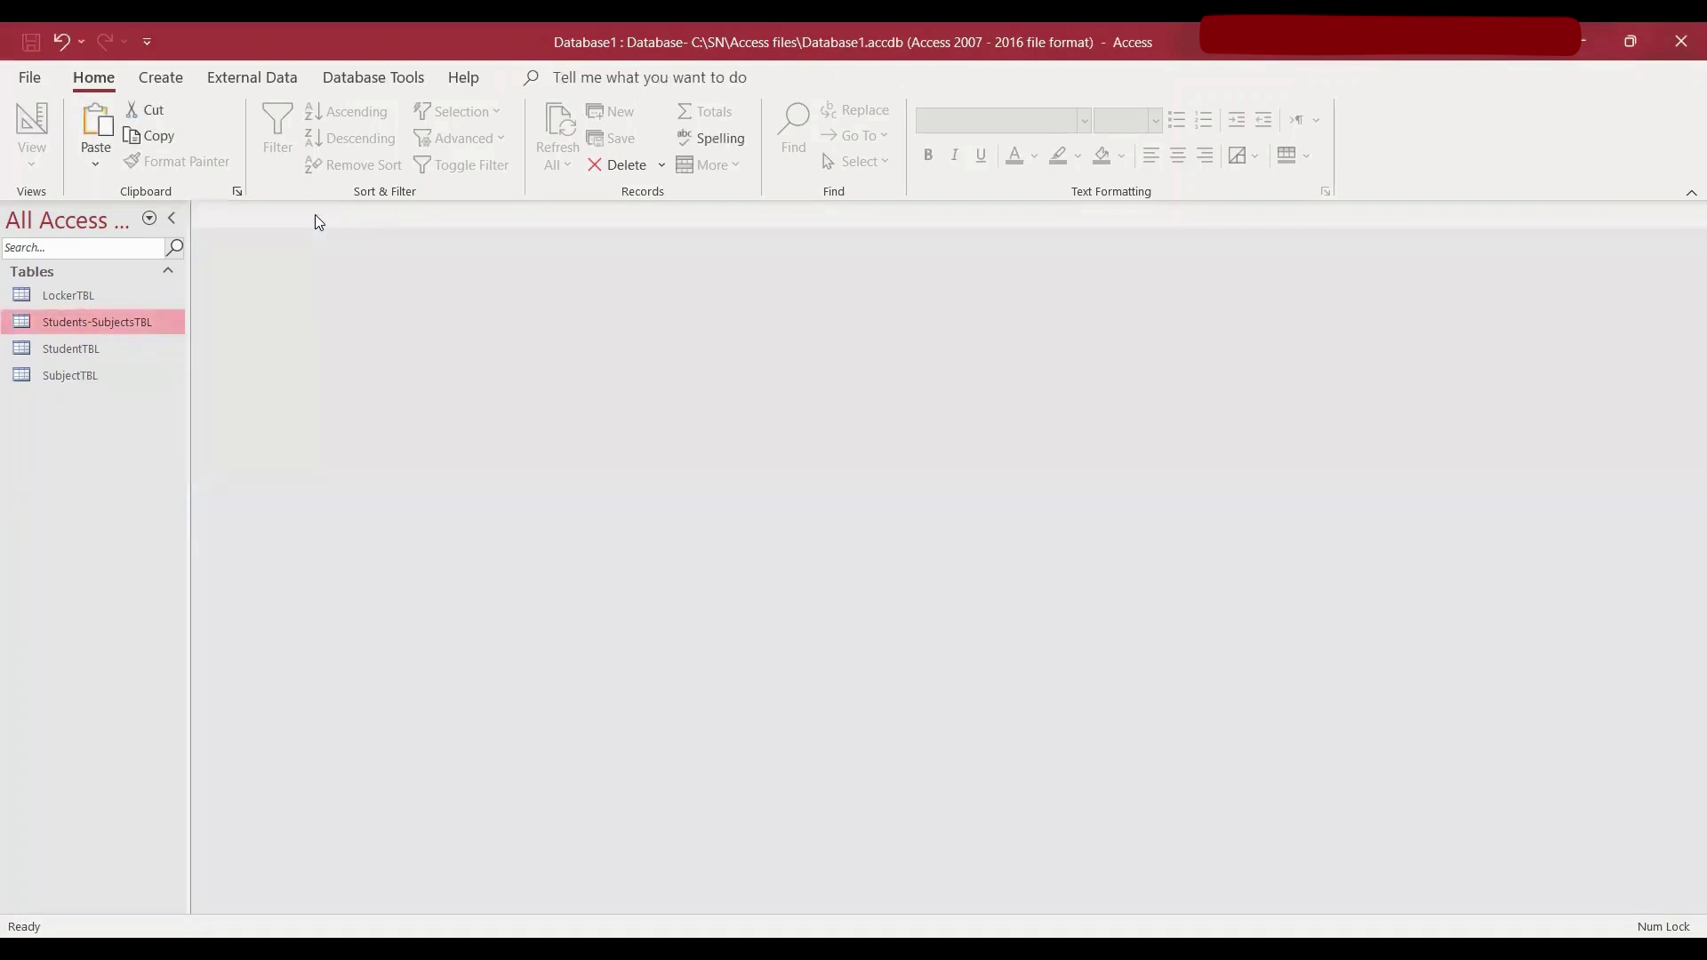
- Open Students-SubjectsTBL in design view and examine the data types and properties of its StudentID, SubjectID and ID fields
double_click(101, 320)
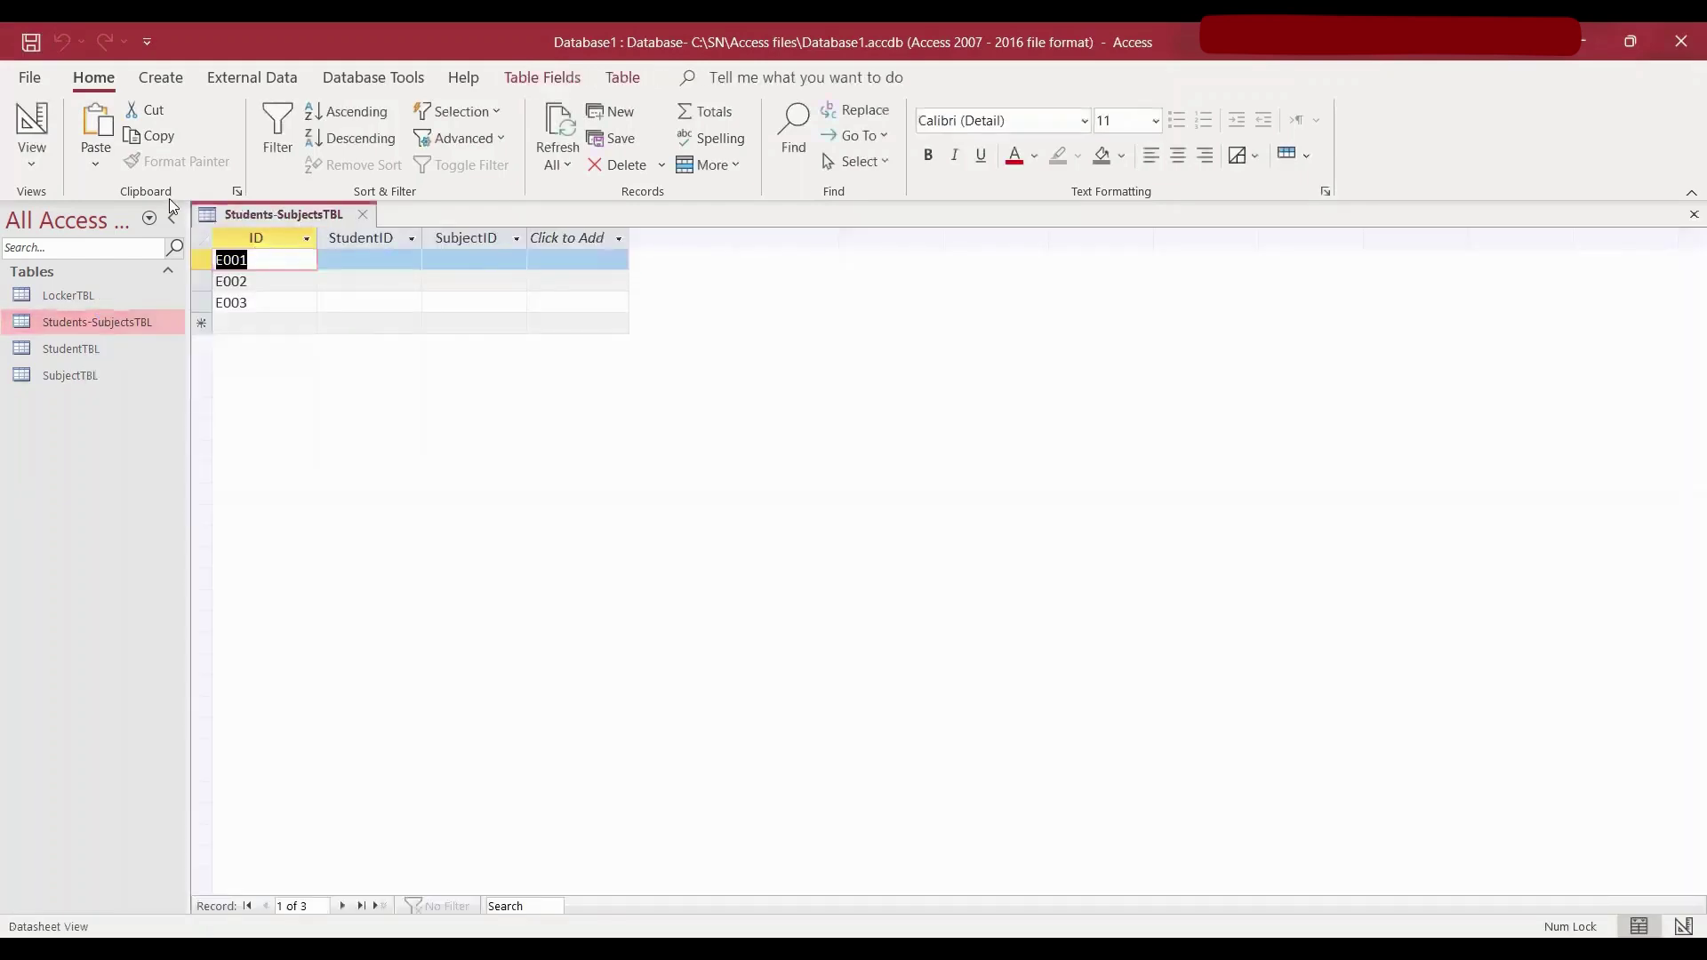
left_click(32, 125)
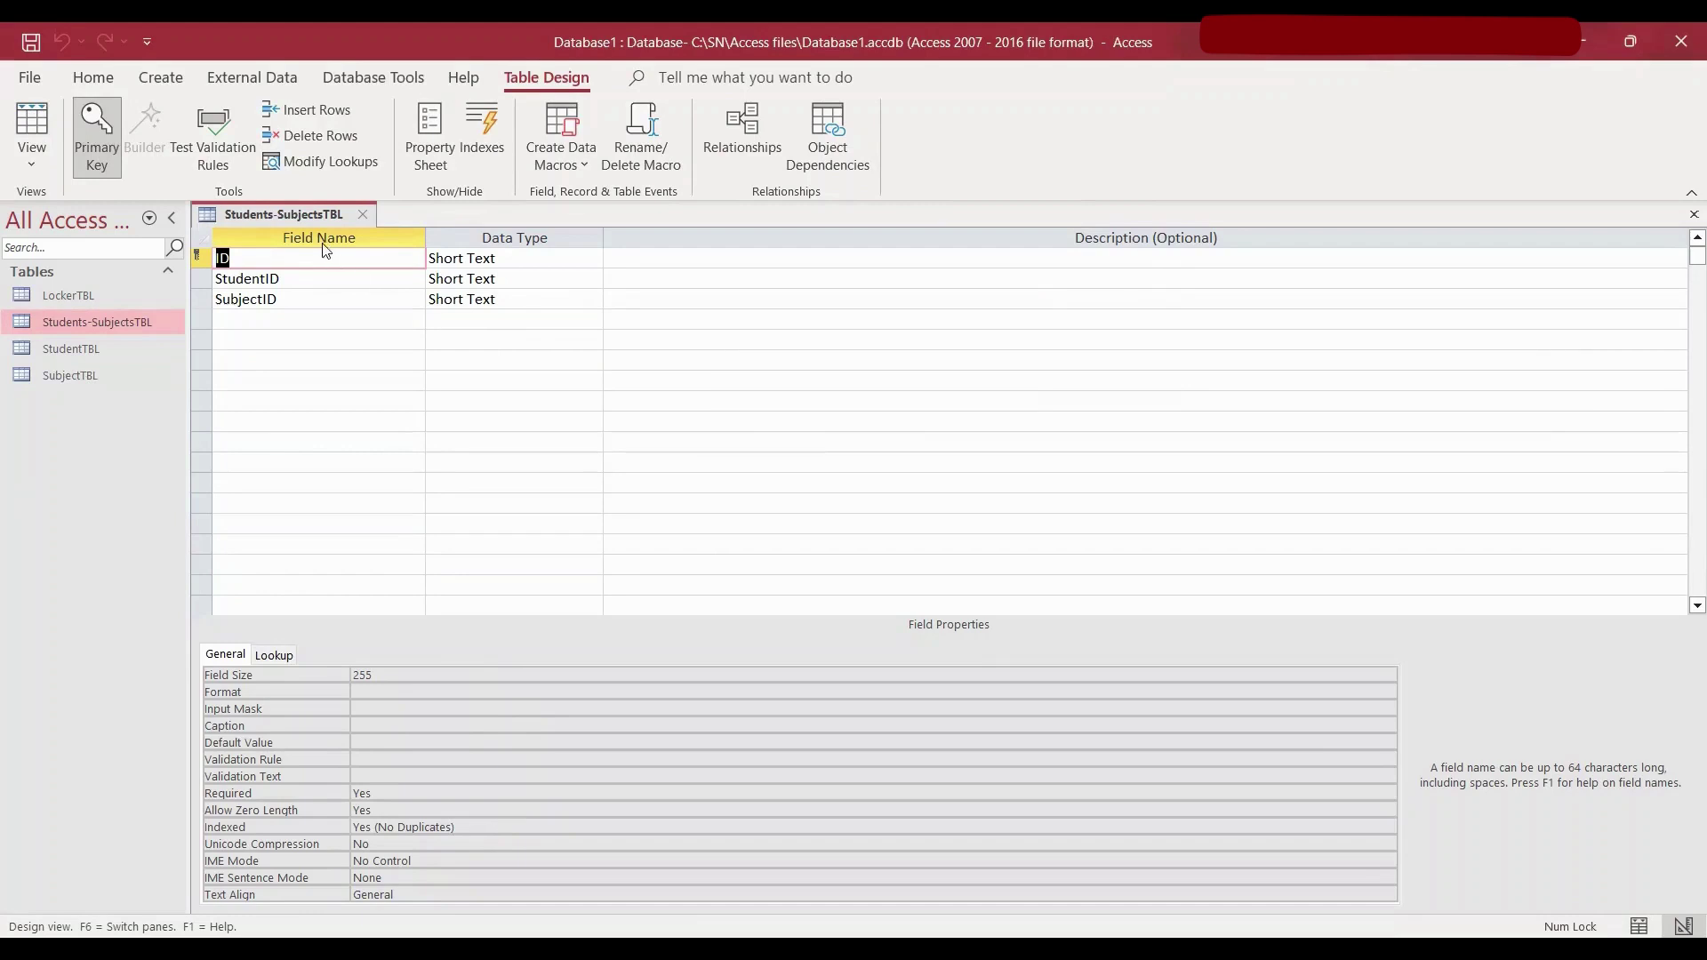
left_click(527, 279)
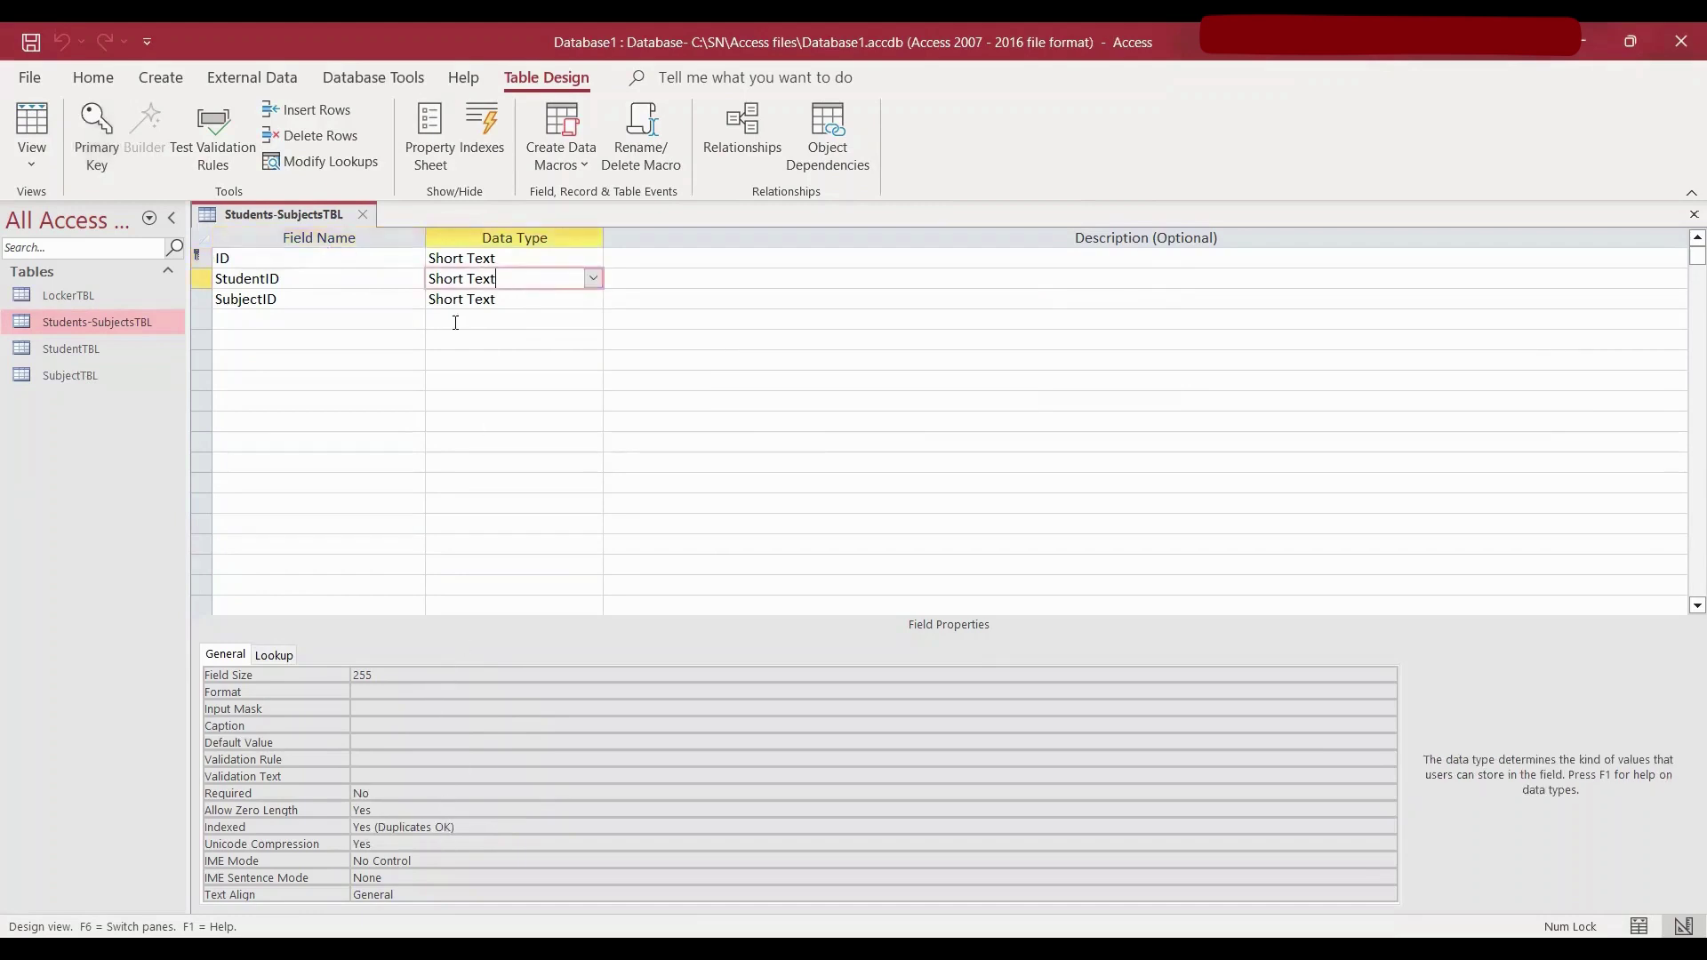
left_click(535, 300)
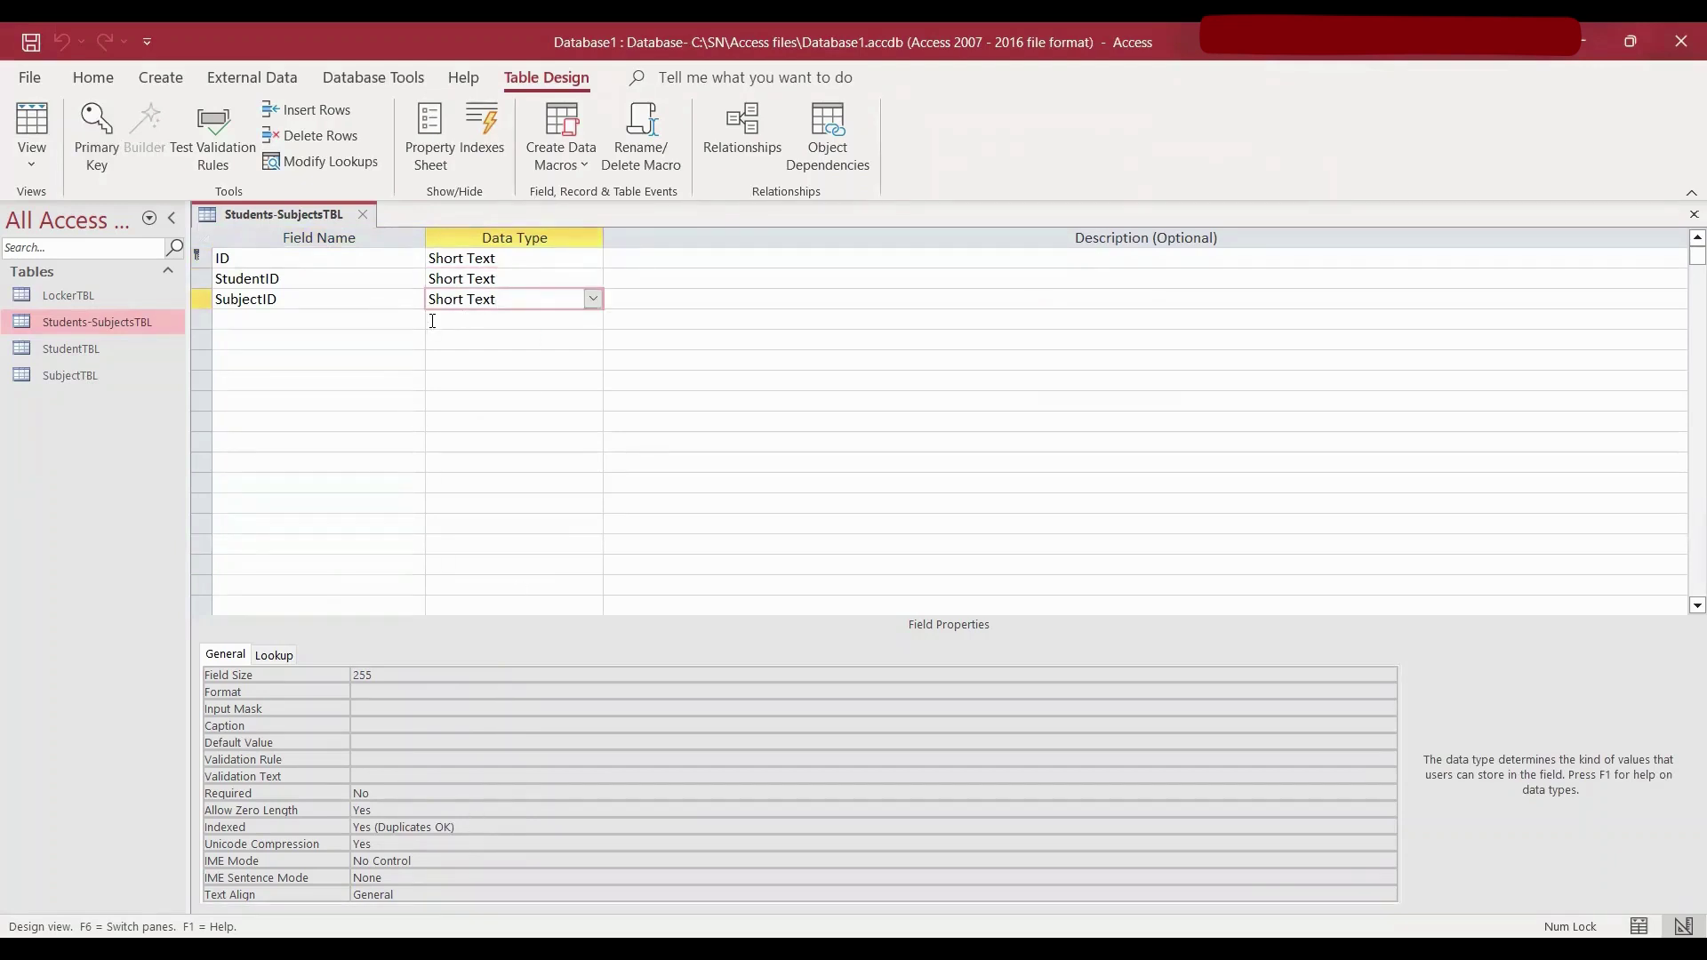
left_click(405, 258)
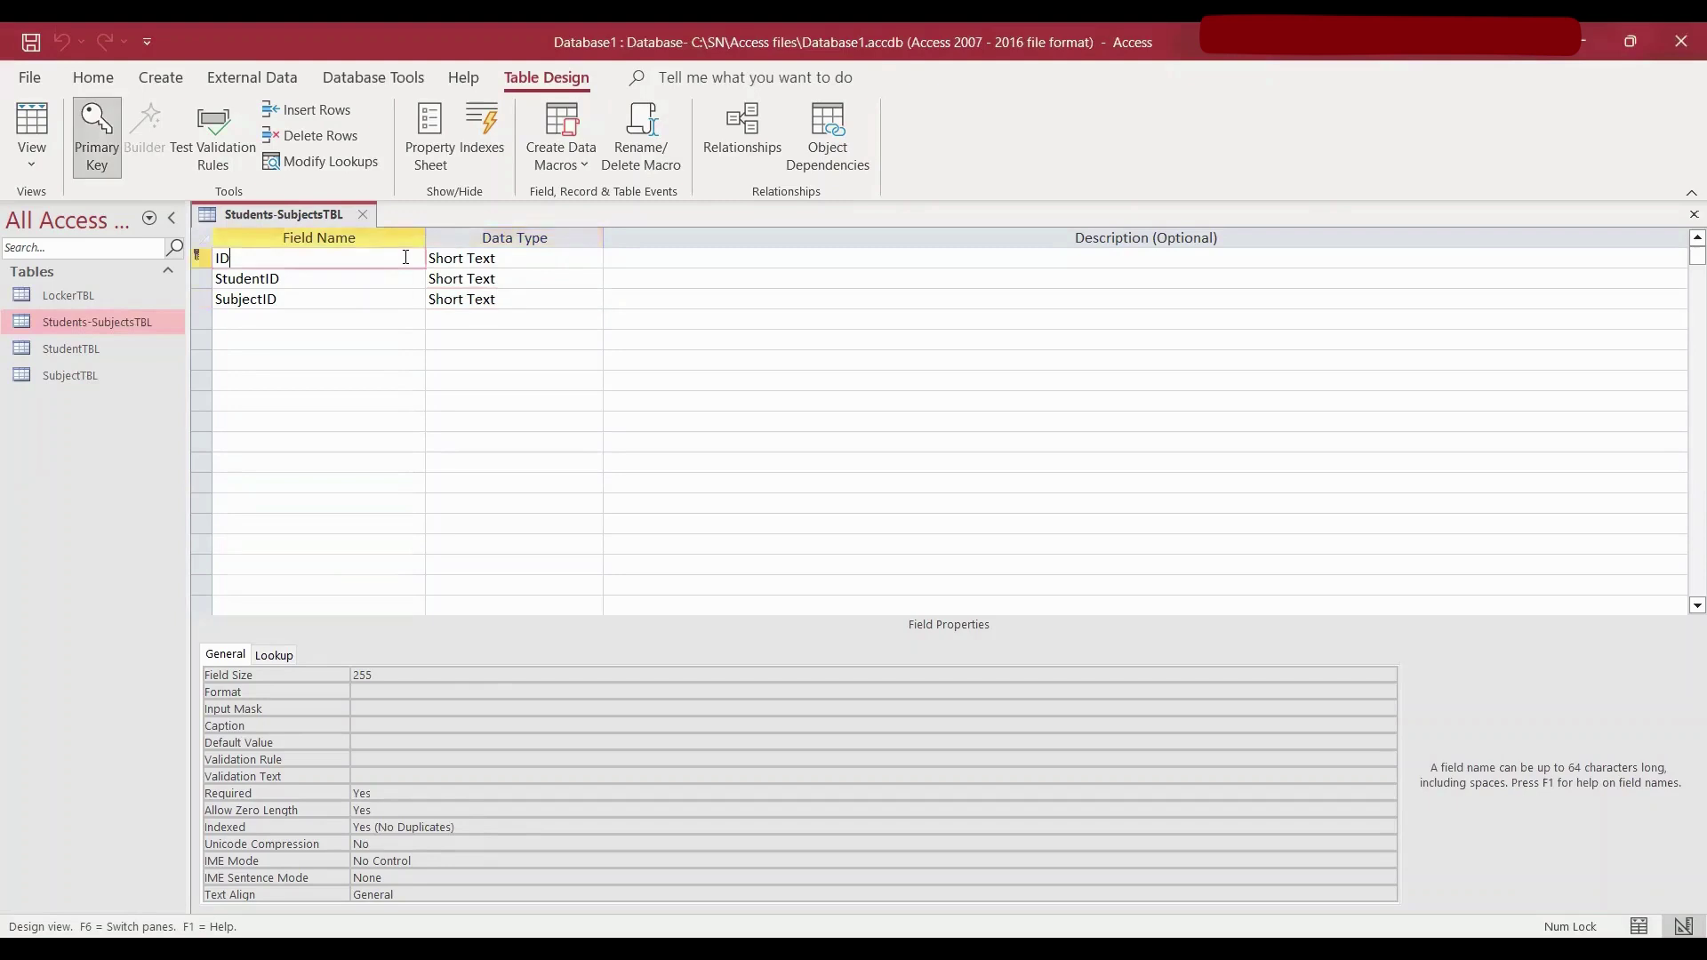